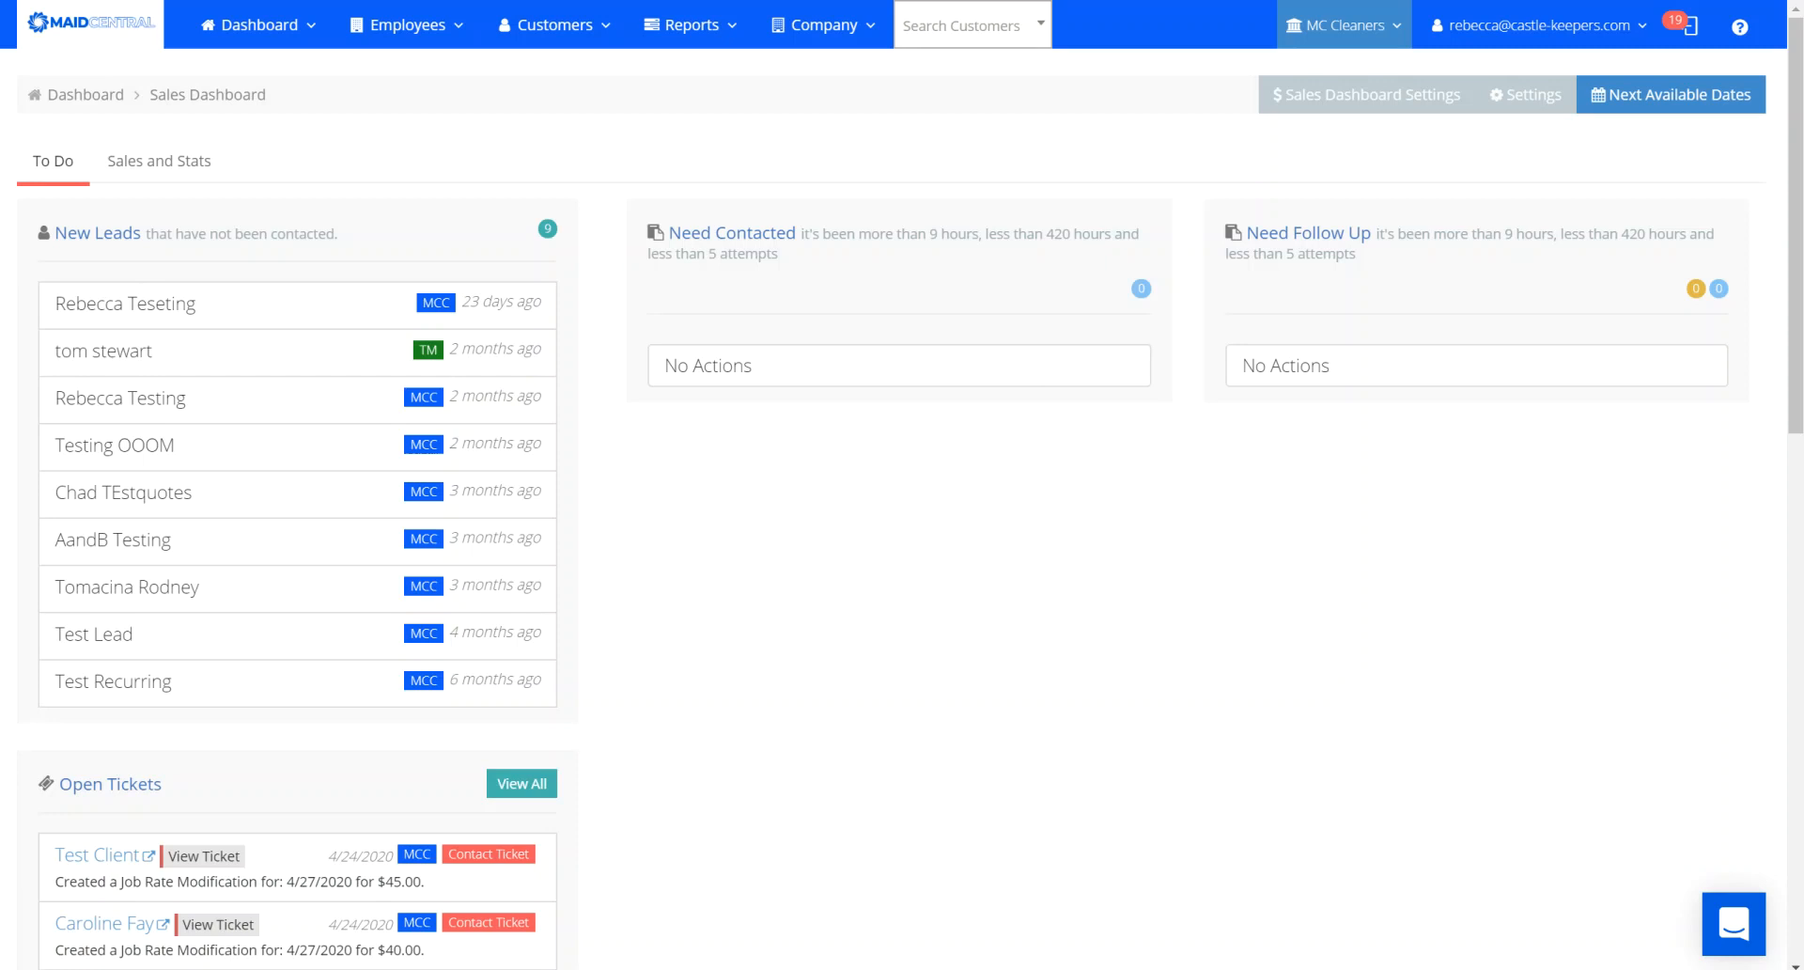
# Open the Employees menu in the Sales Dashboard's top navigation bar.
pyautogui.click(399, 24)
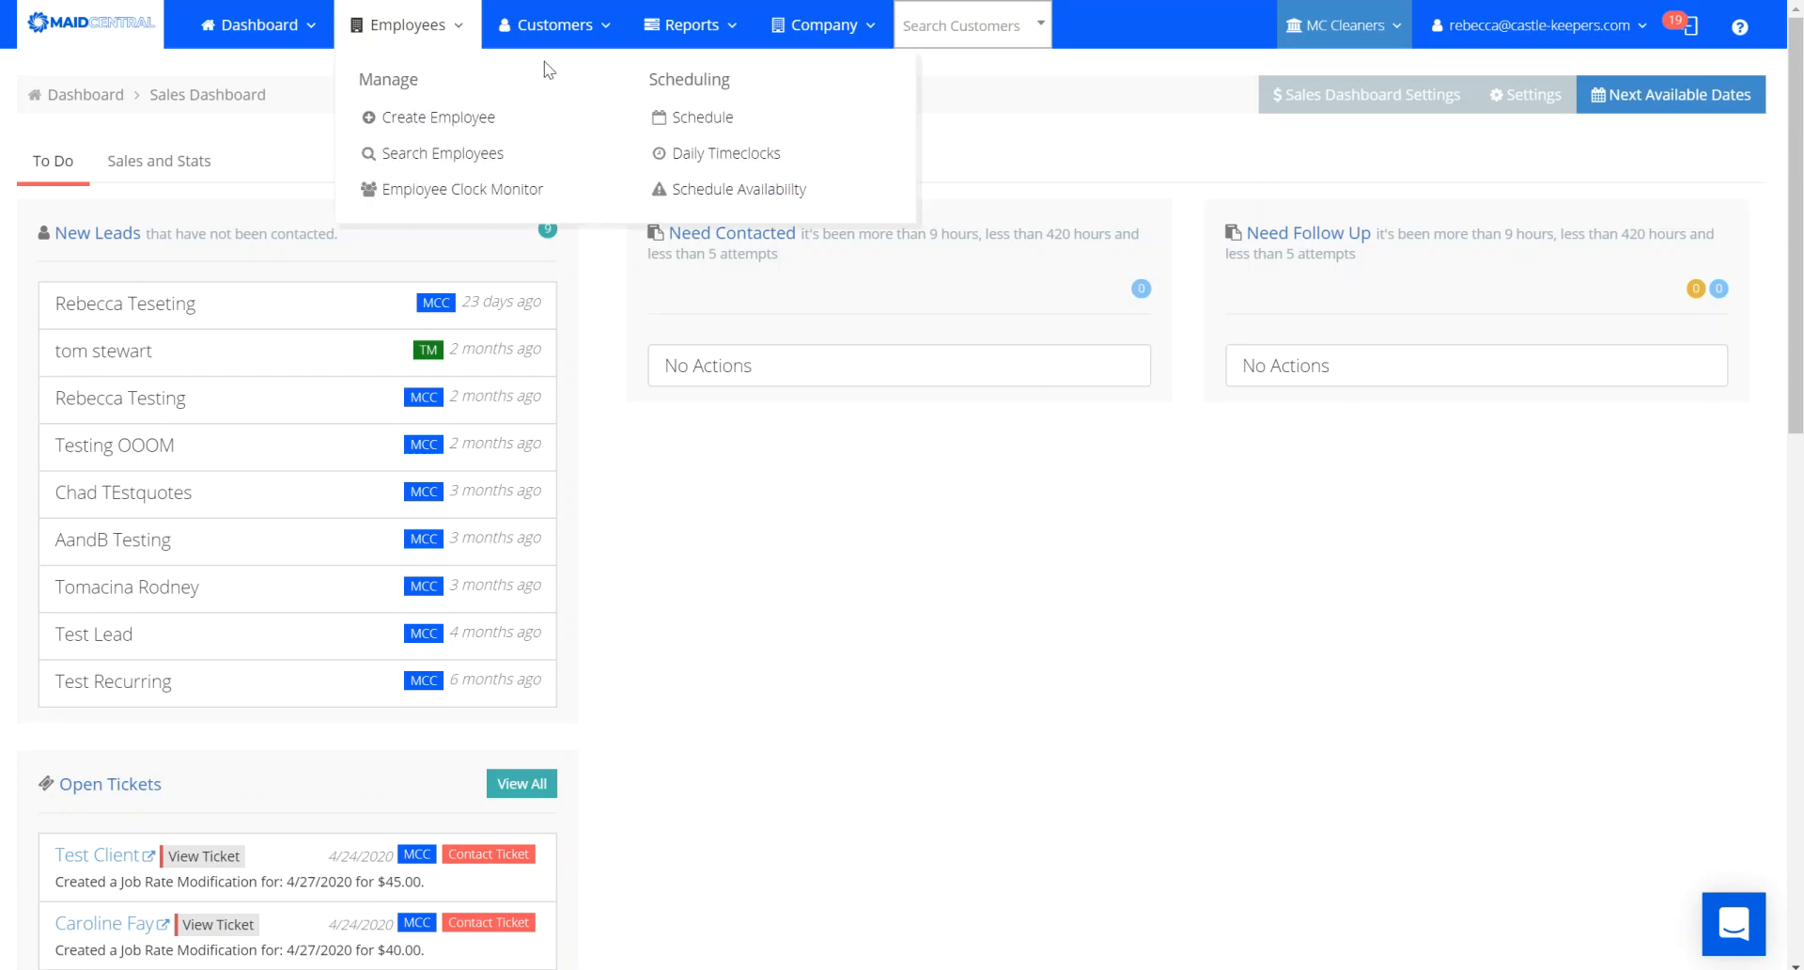
# Go to Customers > Property Managers to view the empty property management groups list.
pyautogui.click(545, 26)
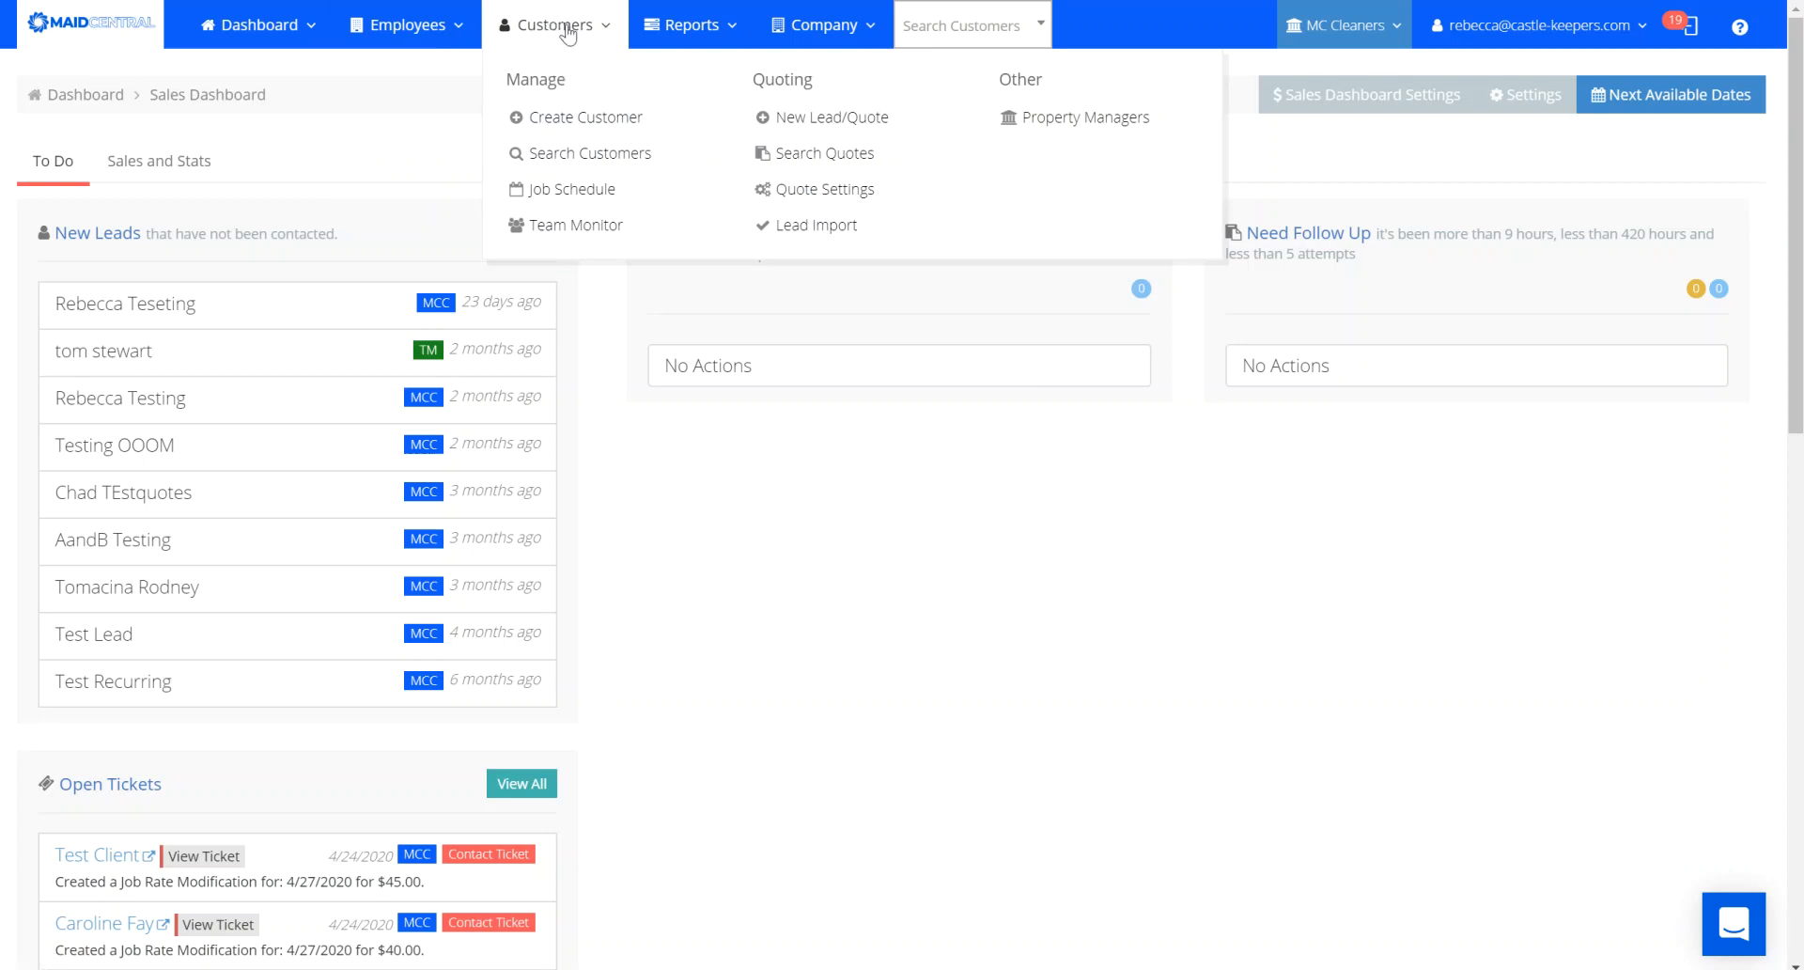
pyautogui.click(1107, 126)
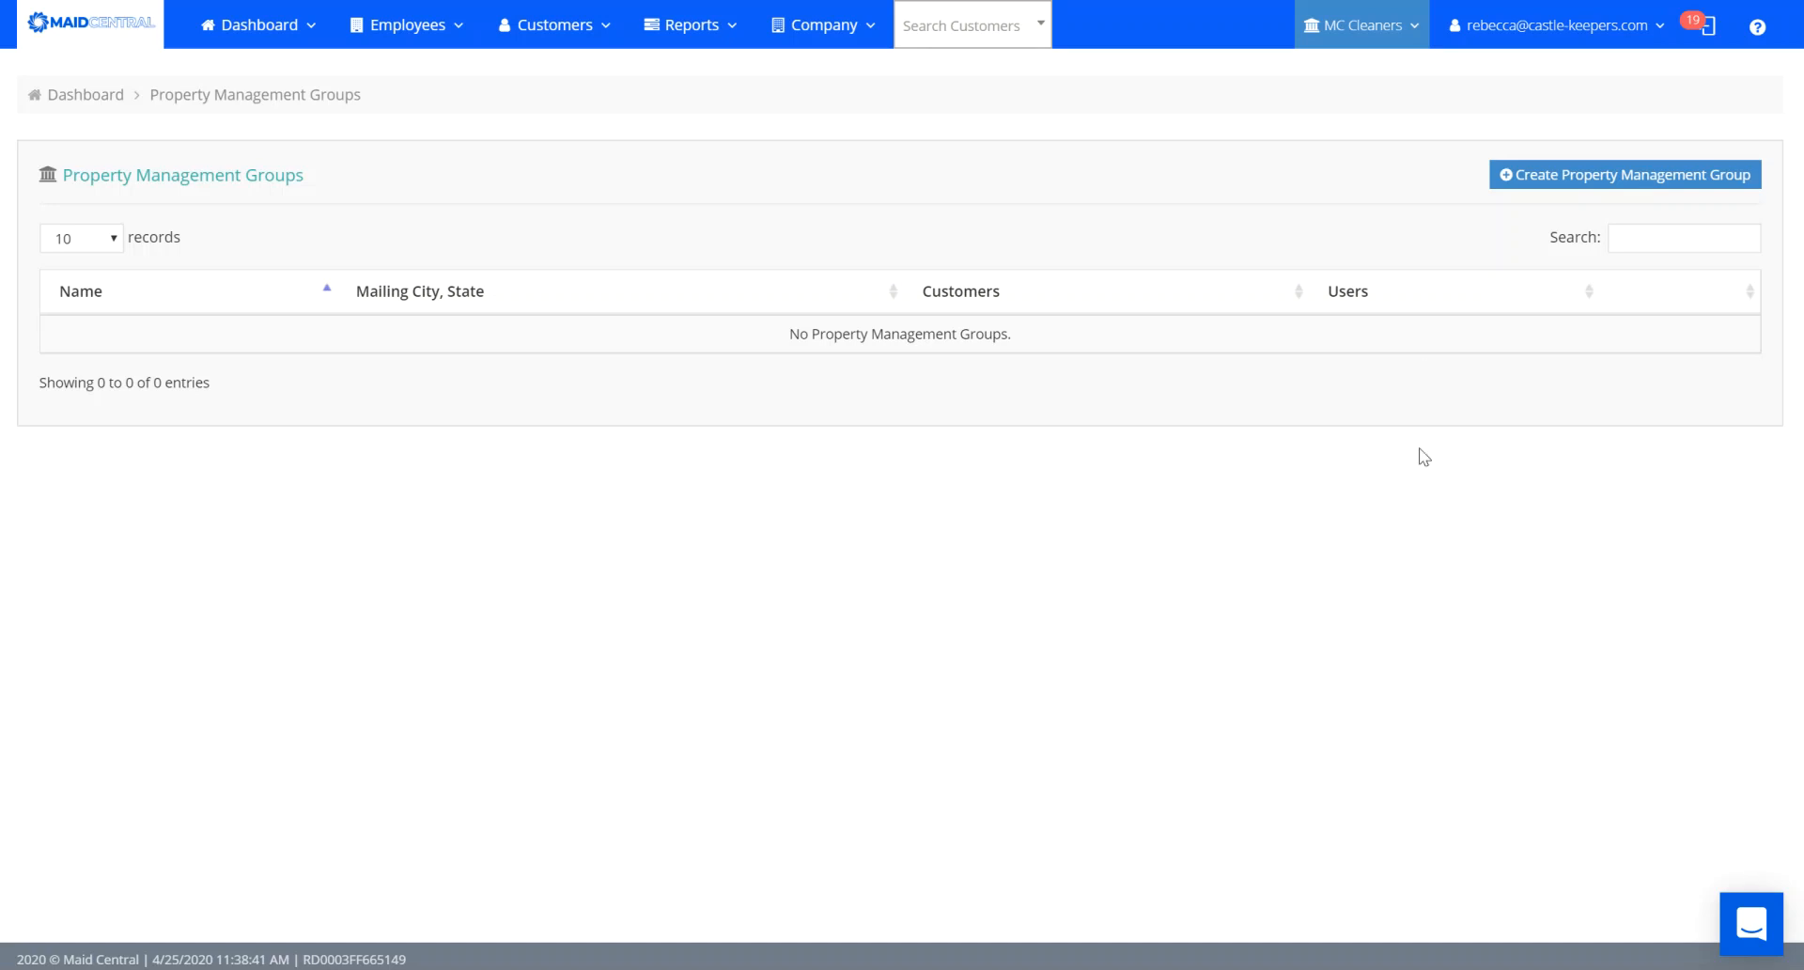
# Create group 'Property Test Apartments' at 373 Testing Blvd, Indiana, PA 15071.
pyautogui.click(1554, 176)
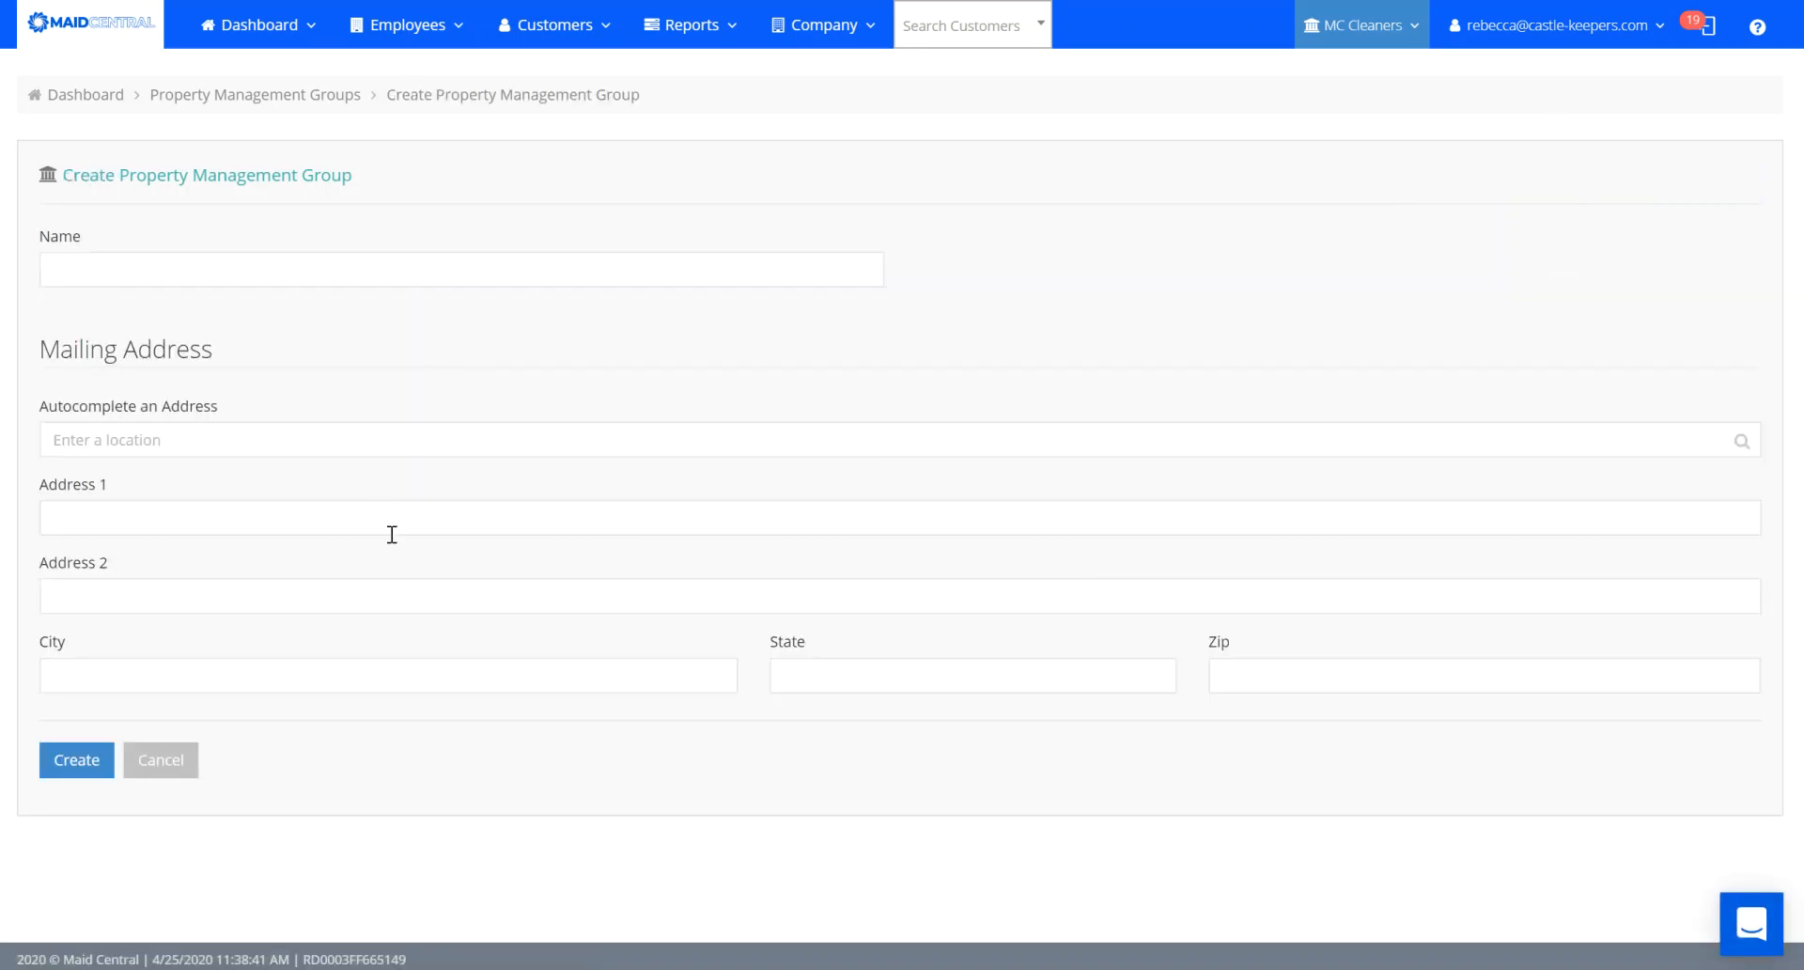
pyautogui.moveTo(347, 44)
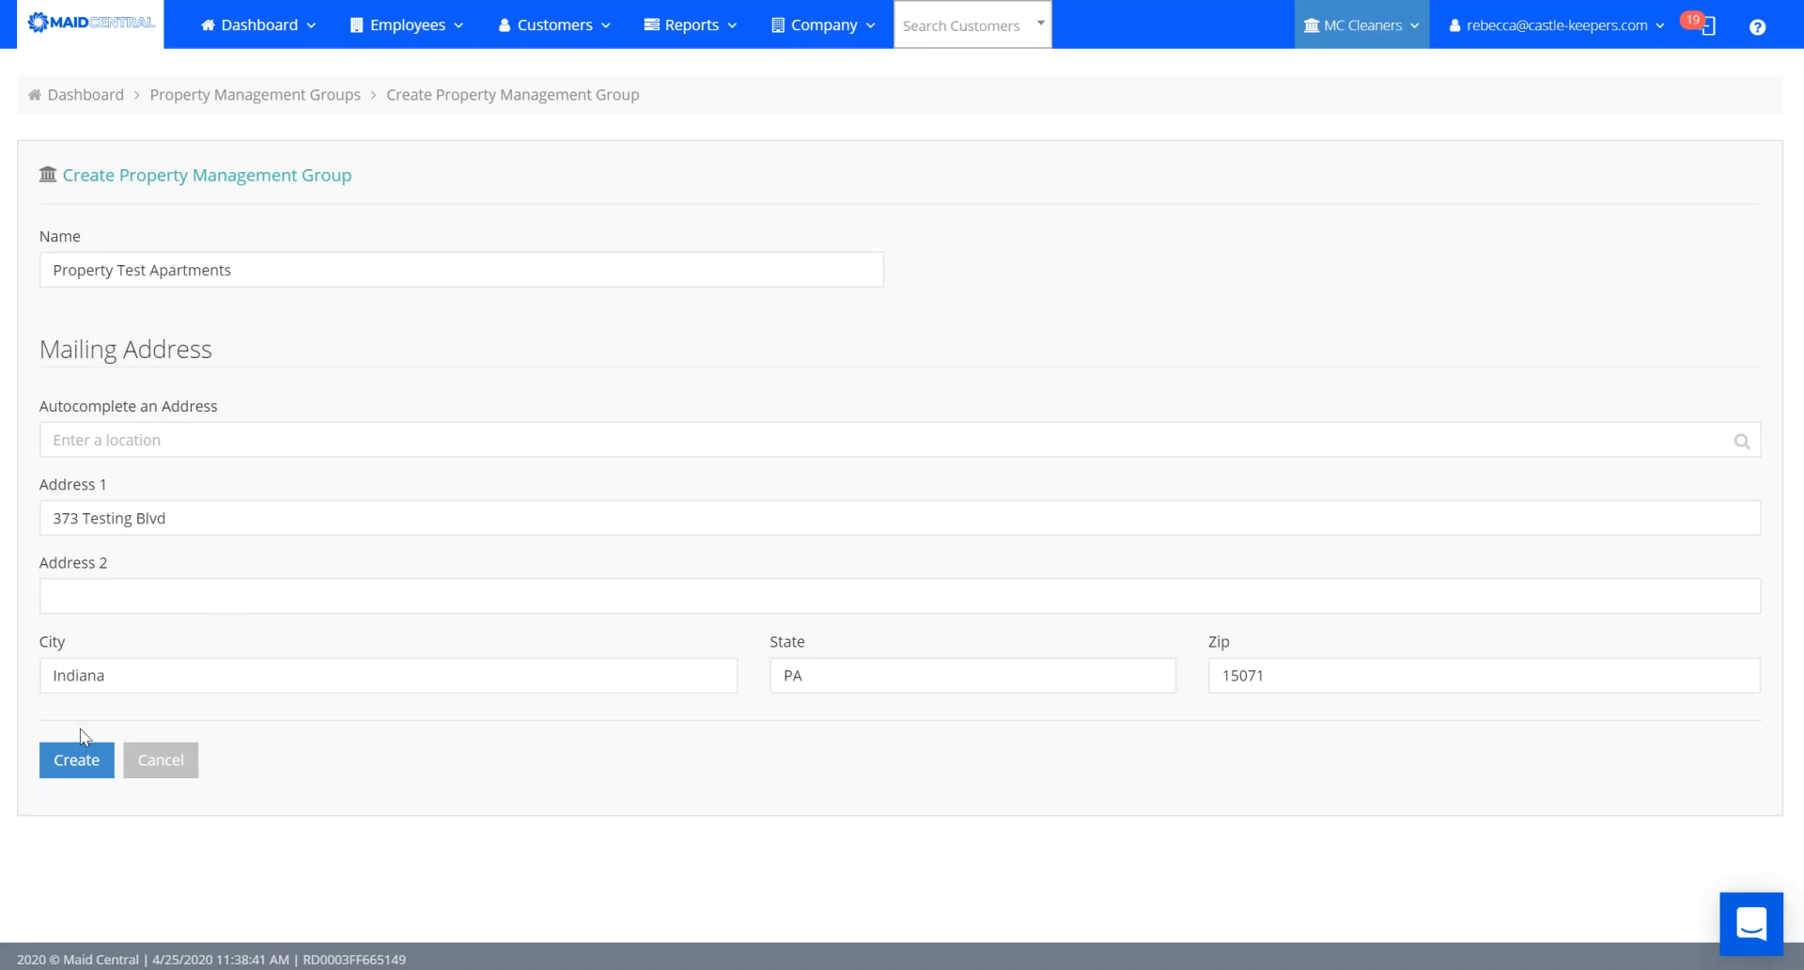
pyautogui.click(70, 757)
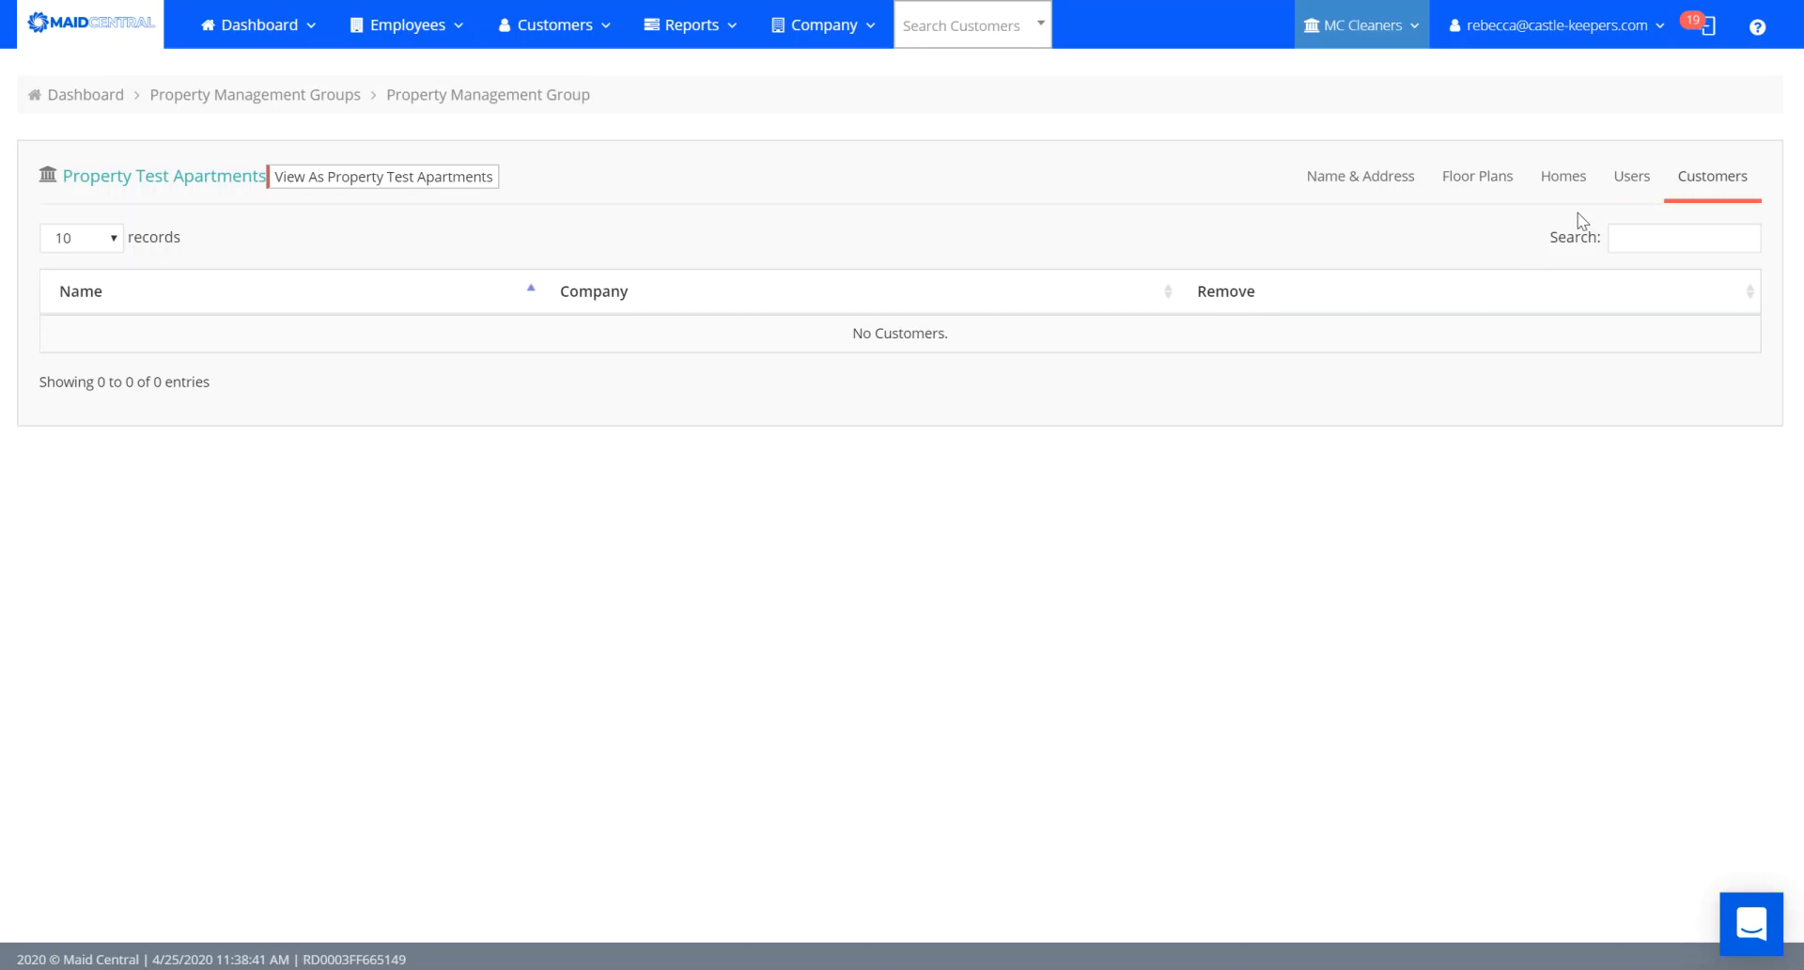
# Check Property Test Apartments' Users and Homes tabs, then show its empty Floor Plans.
pyautogui.click(1632, 177)
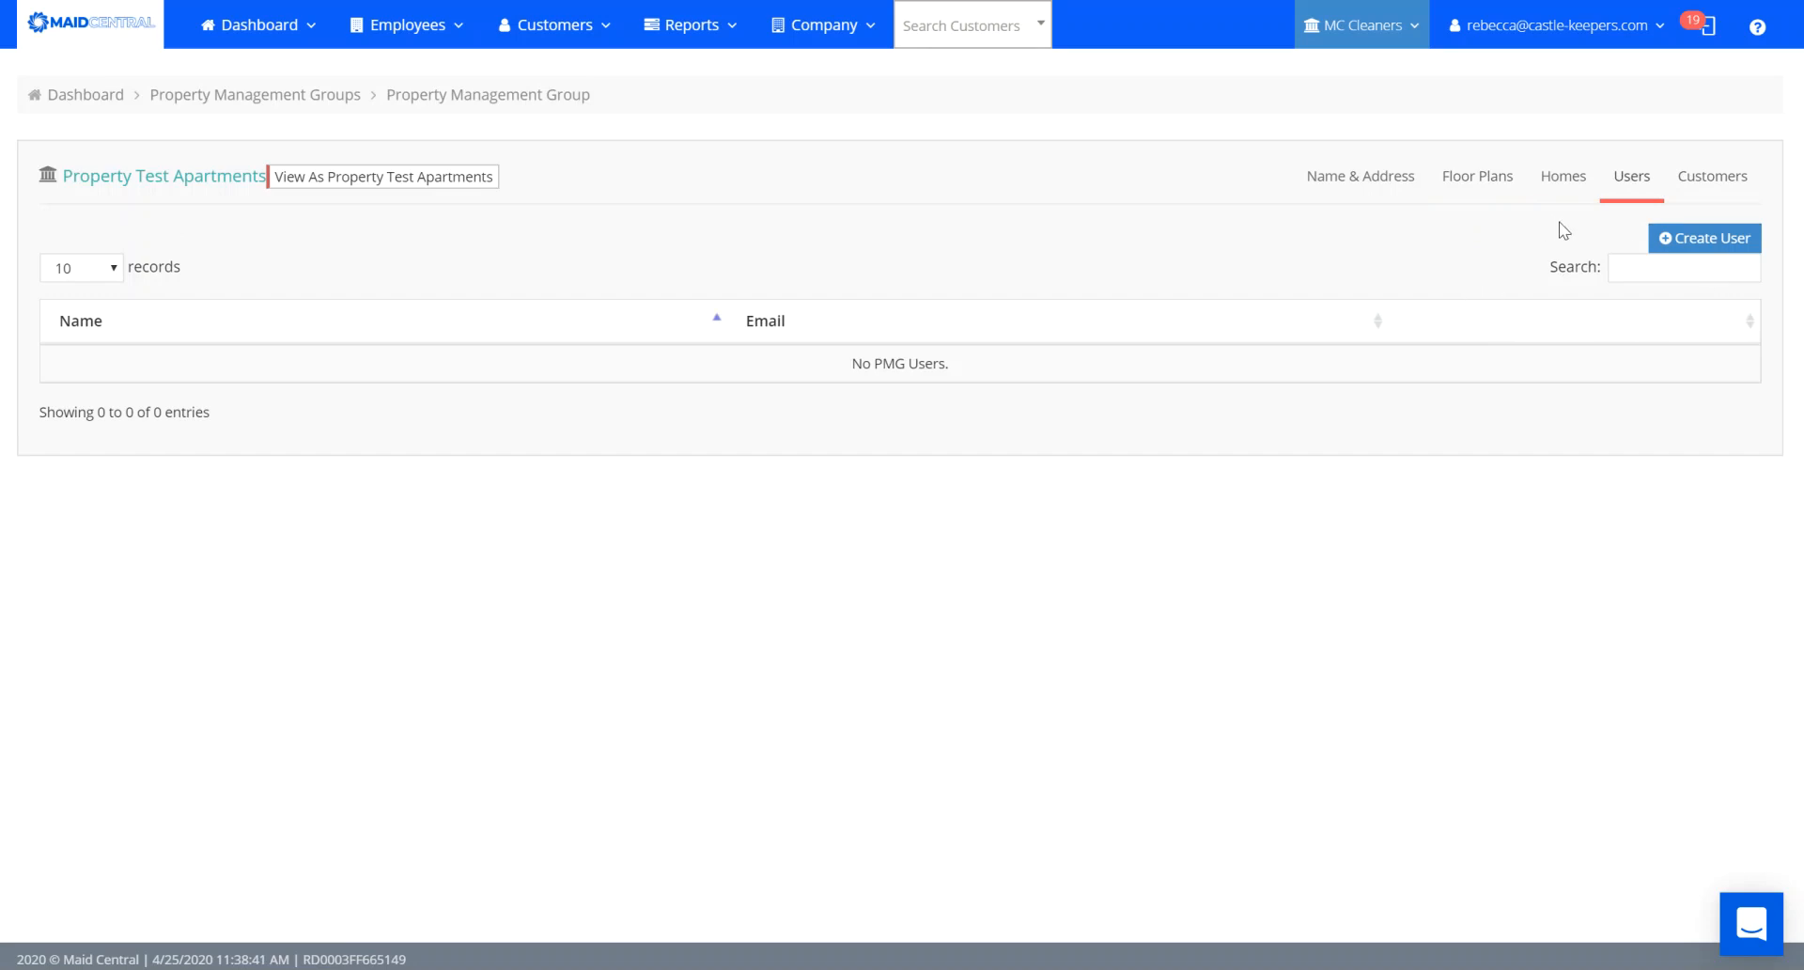
pyautogui.click(1562, 180)
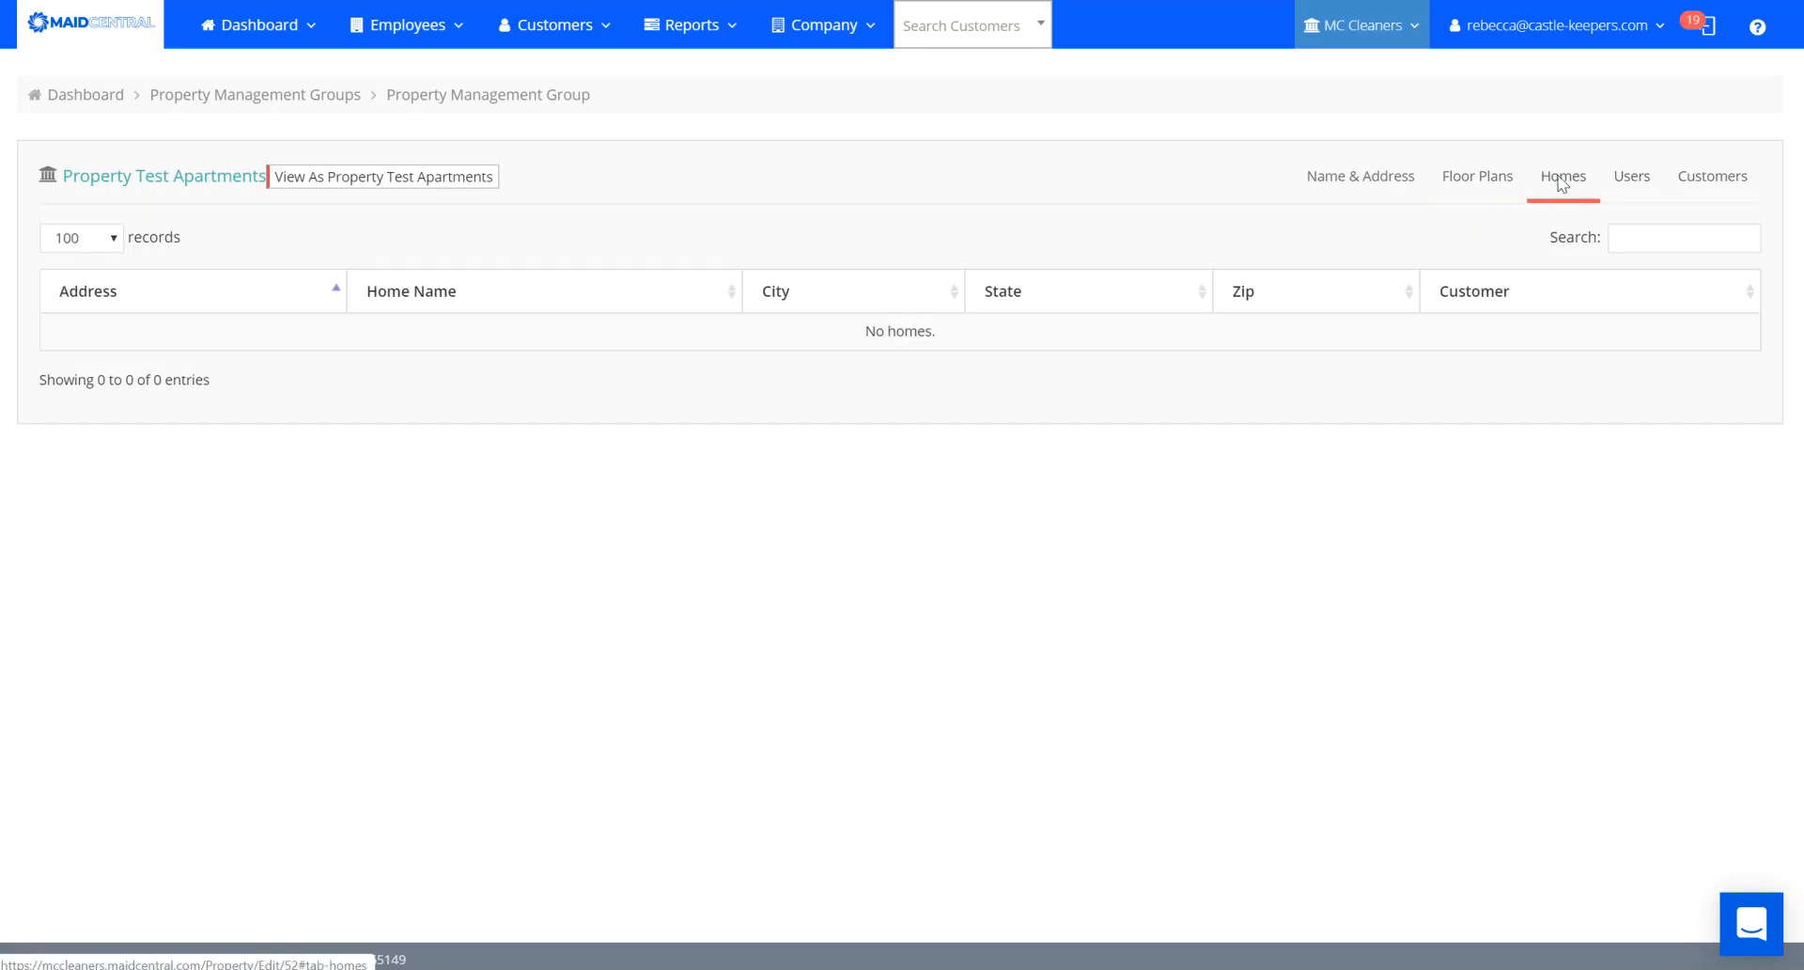
pyautogui.click(1475, 182)
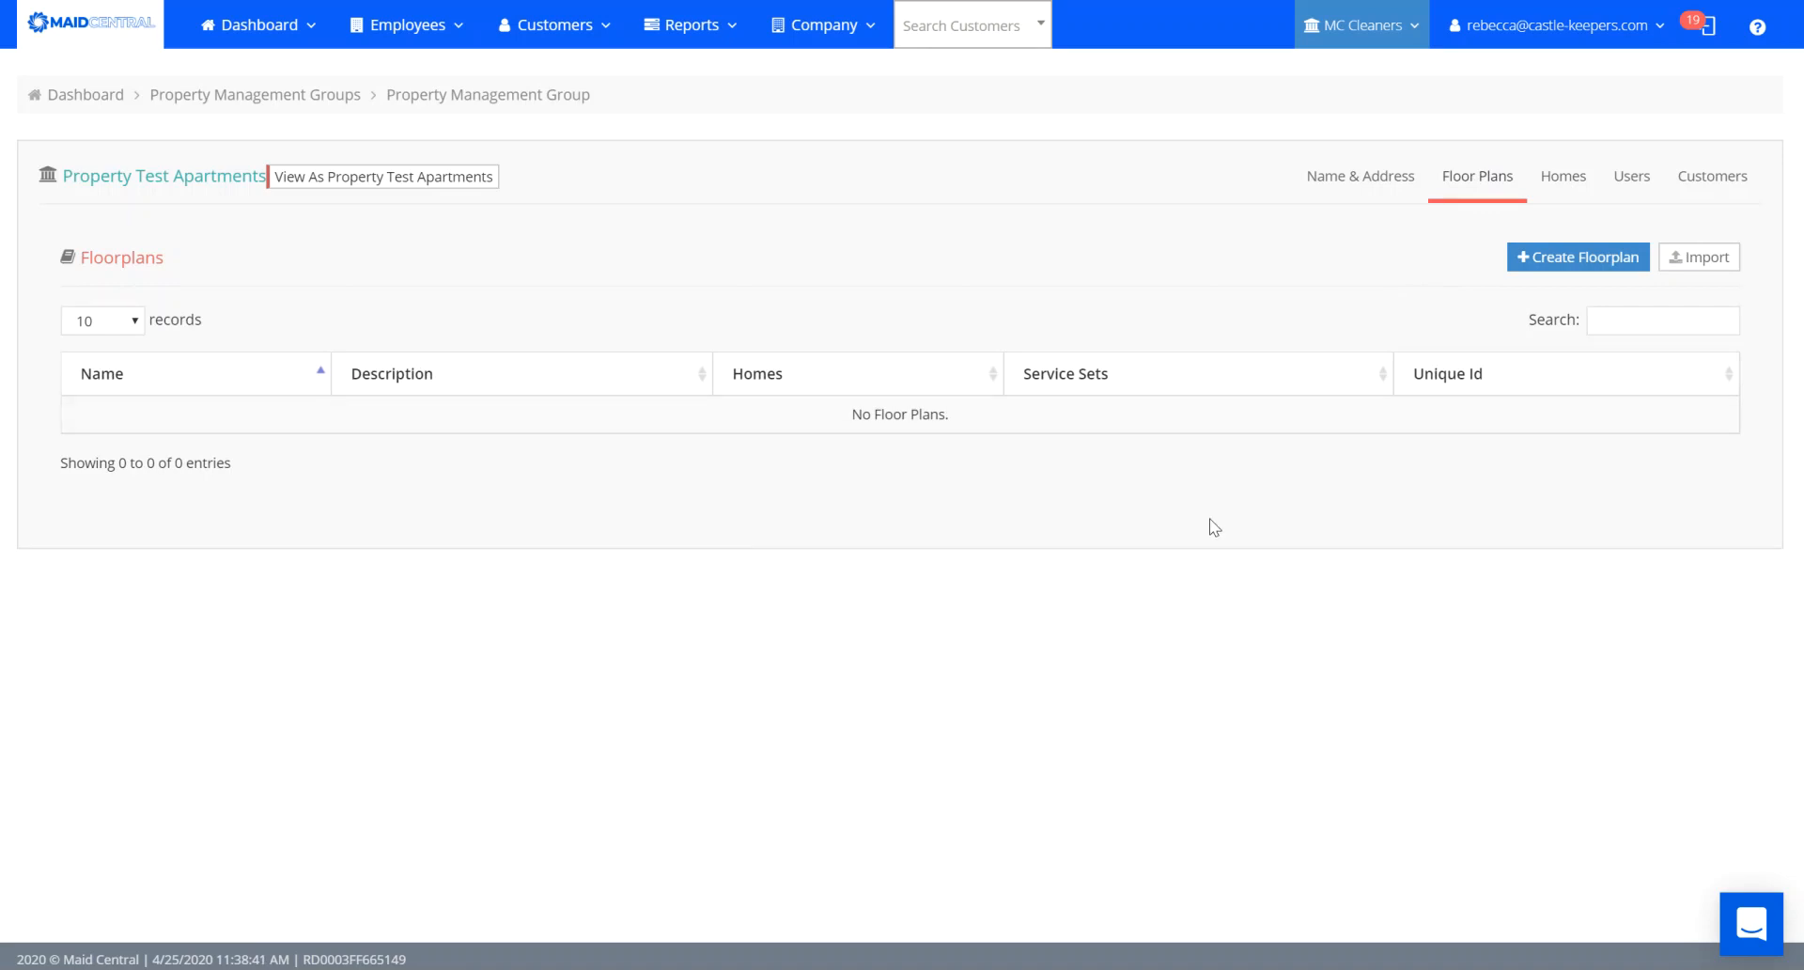
pyautogui.hotkey('alt', 'Tab')
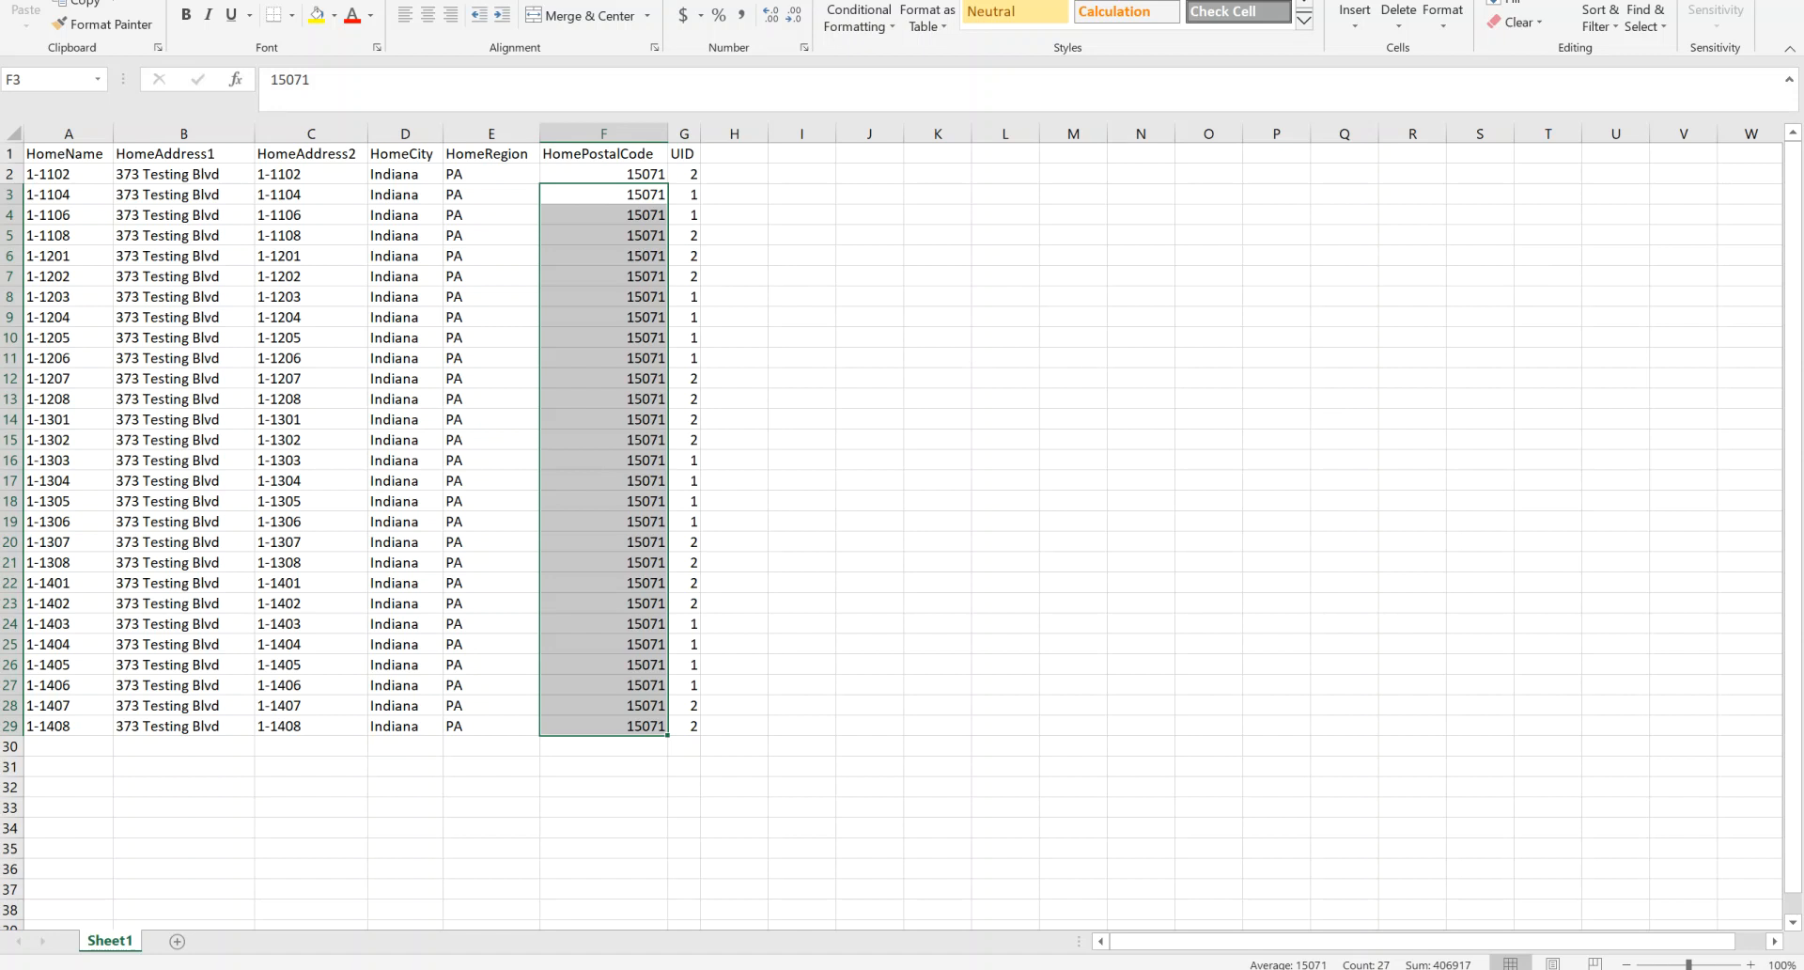
pyautogui.hotkey('alt', 'Tab')
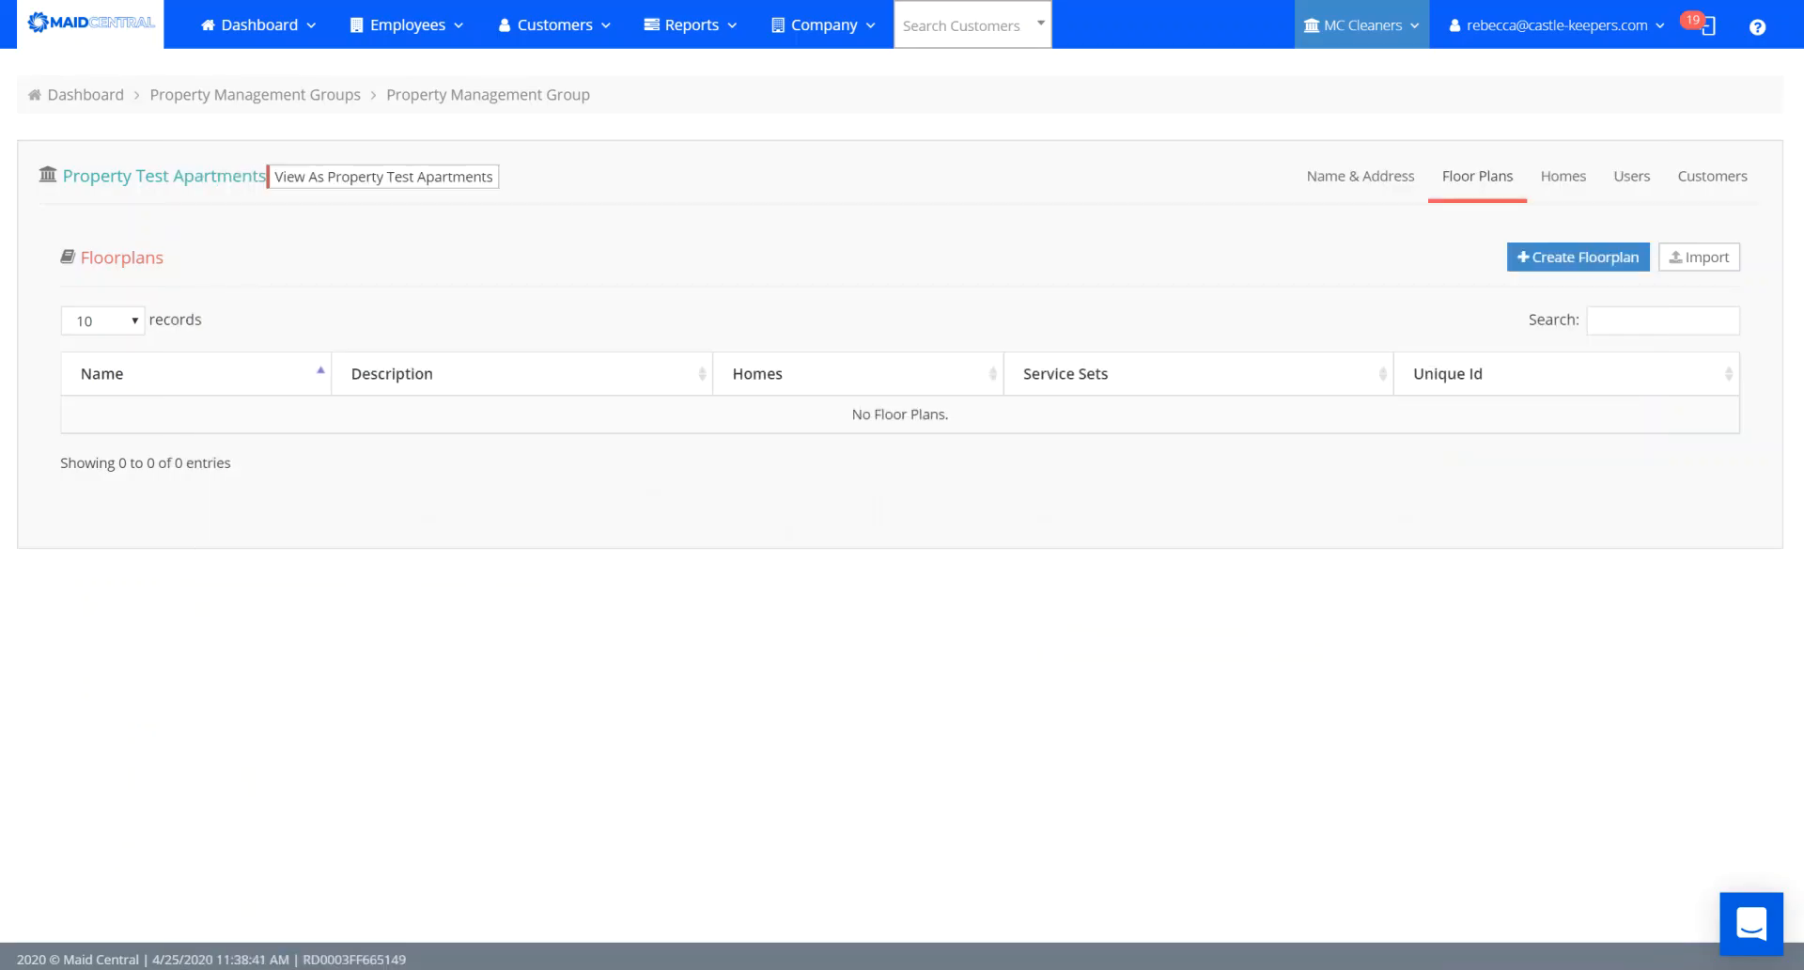
pyautogui.click(1351, 188)
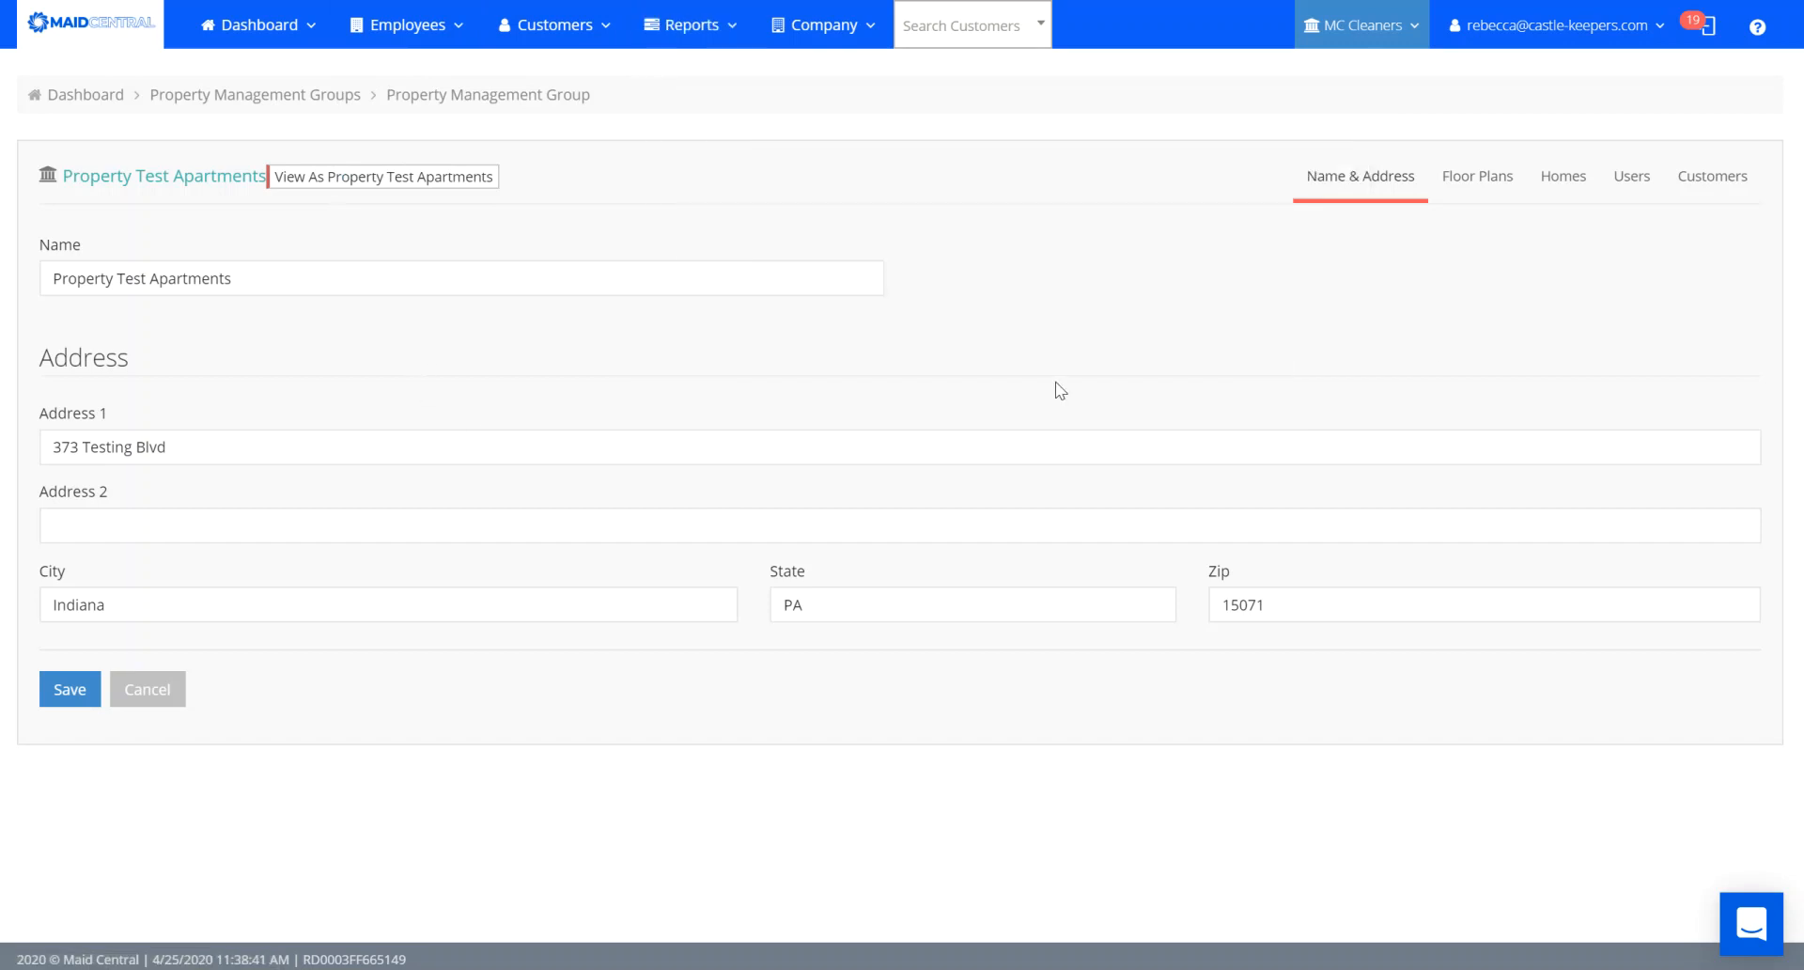
pyautogui.click(1462, 177)
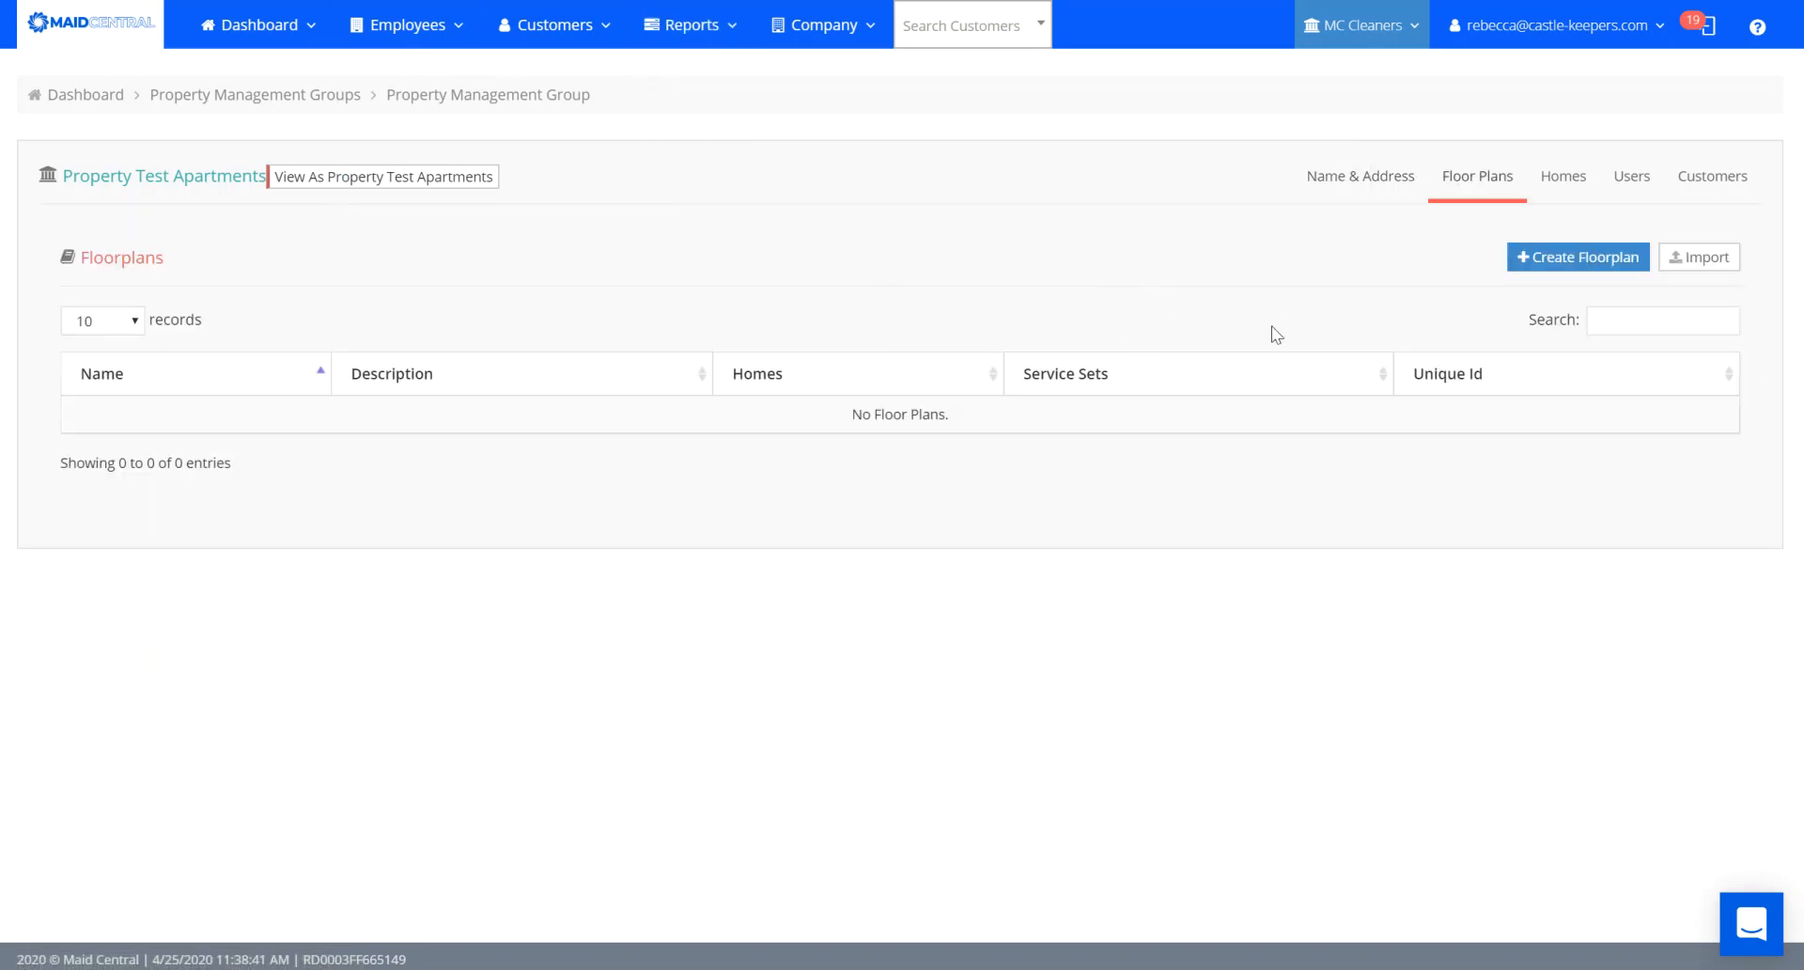
# Create floor plan '1 BR 1 BA' ('1 bedroom 1 bathroom units'), West zone, identifier 1.
pyautogui.click(1576, 259)
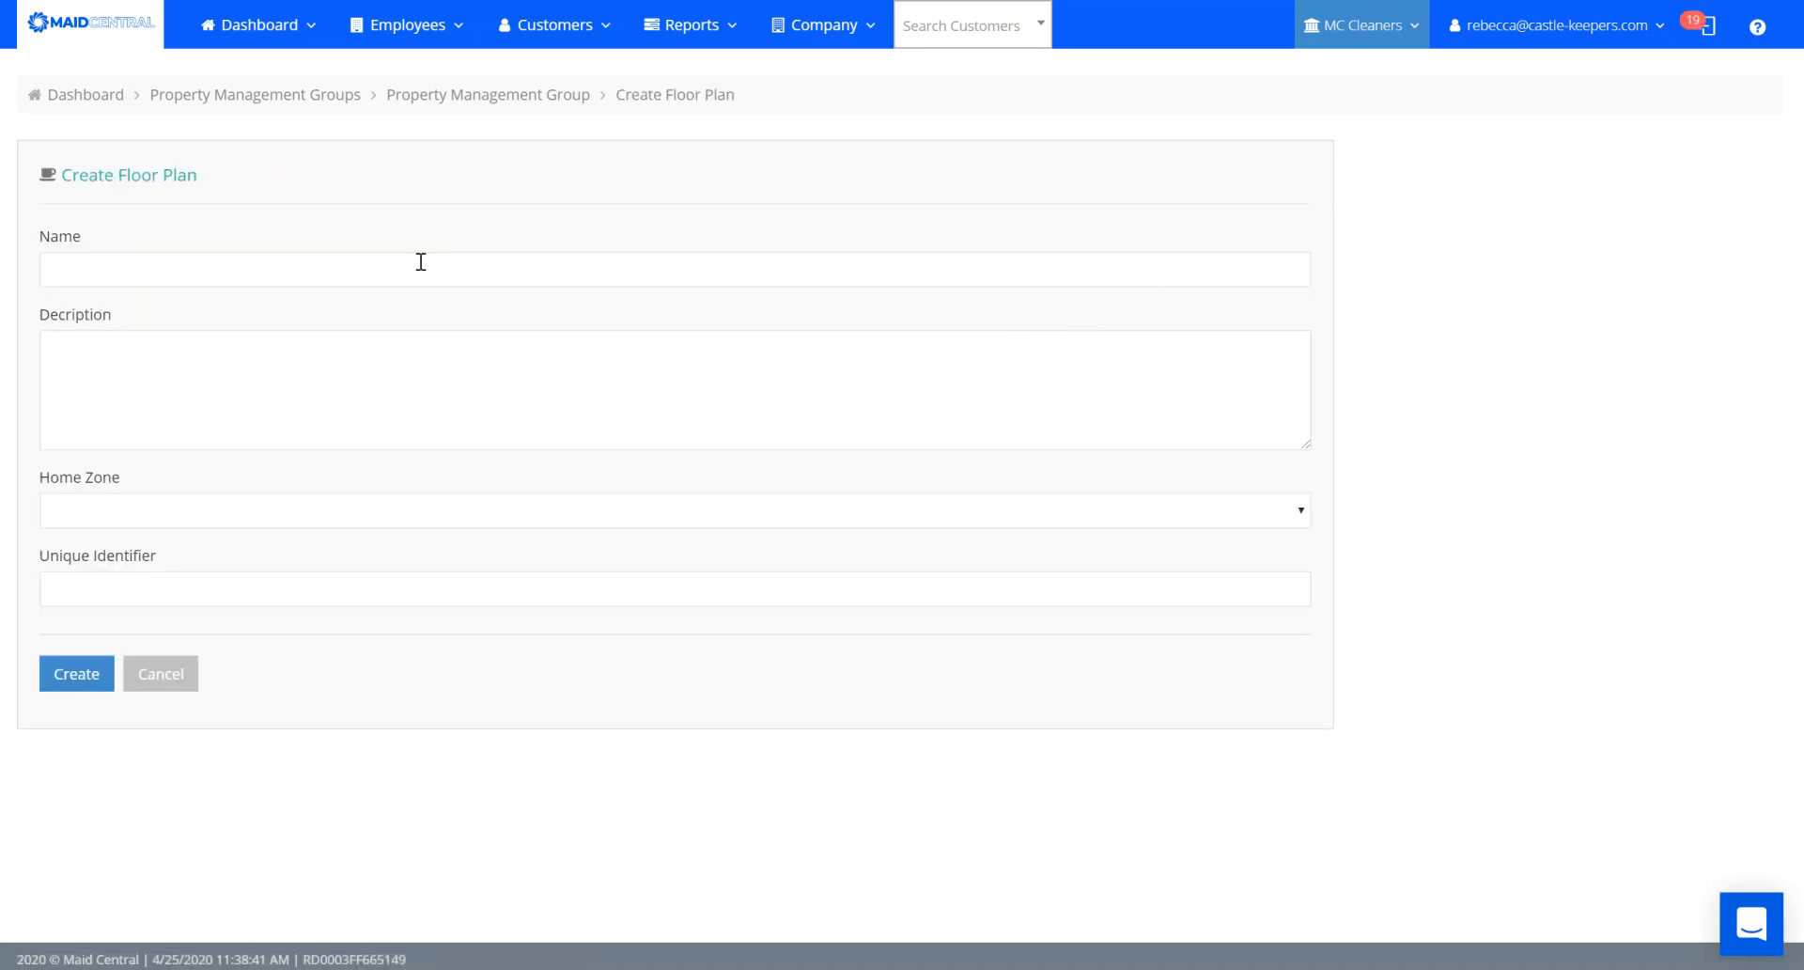
pyautogui.click(358, 271)
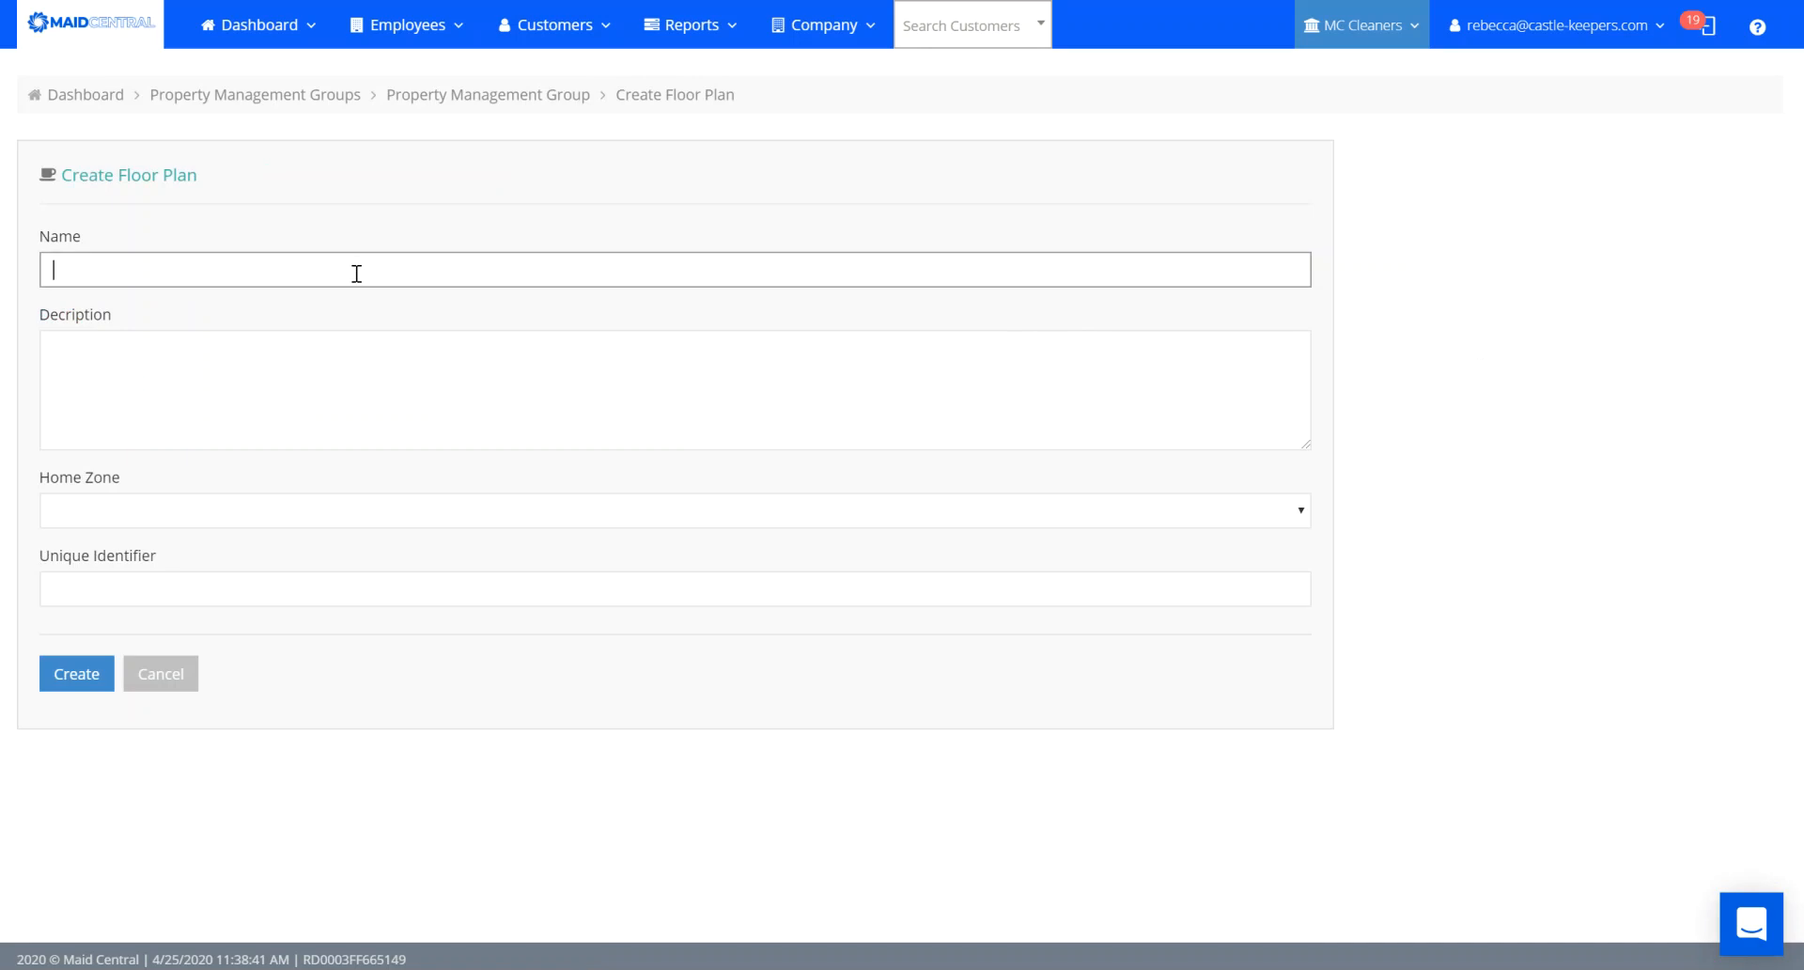
pyautogui.write('1 BA 1')
pyautogui.press('BackSpace')
pyautogui.write('R 1 BA')
pyautogui.click(282, 424)
pyautogui.write('1 bed')
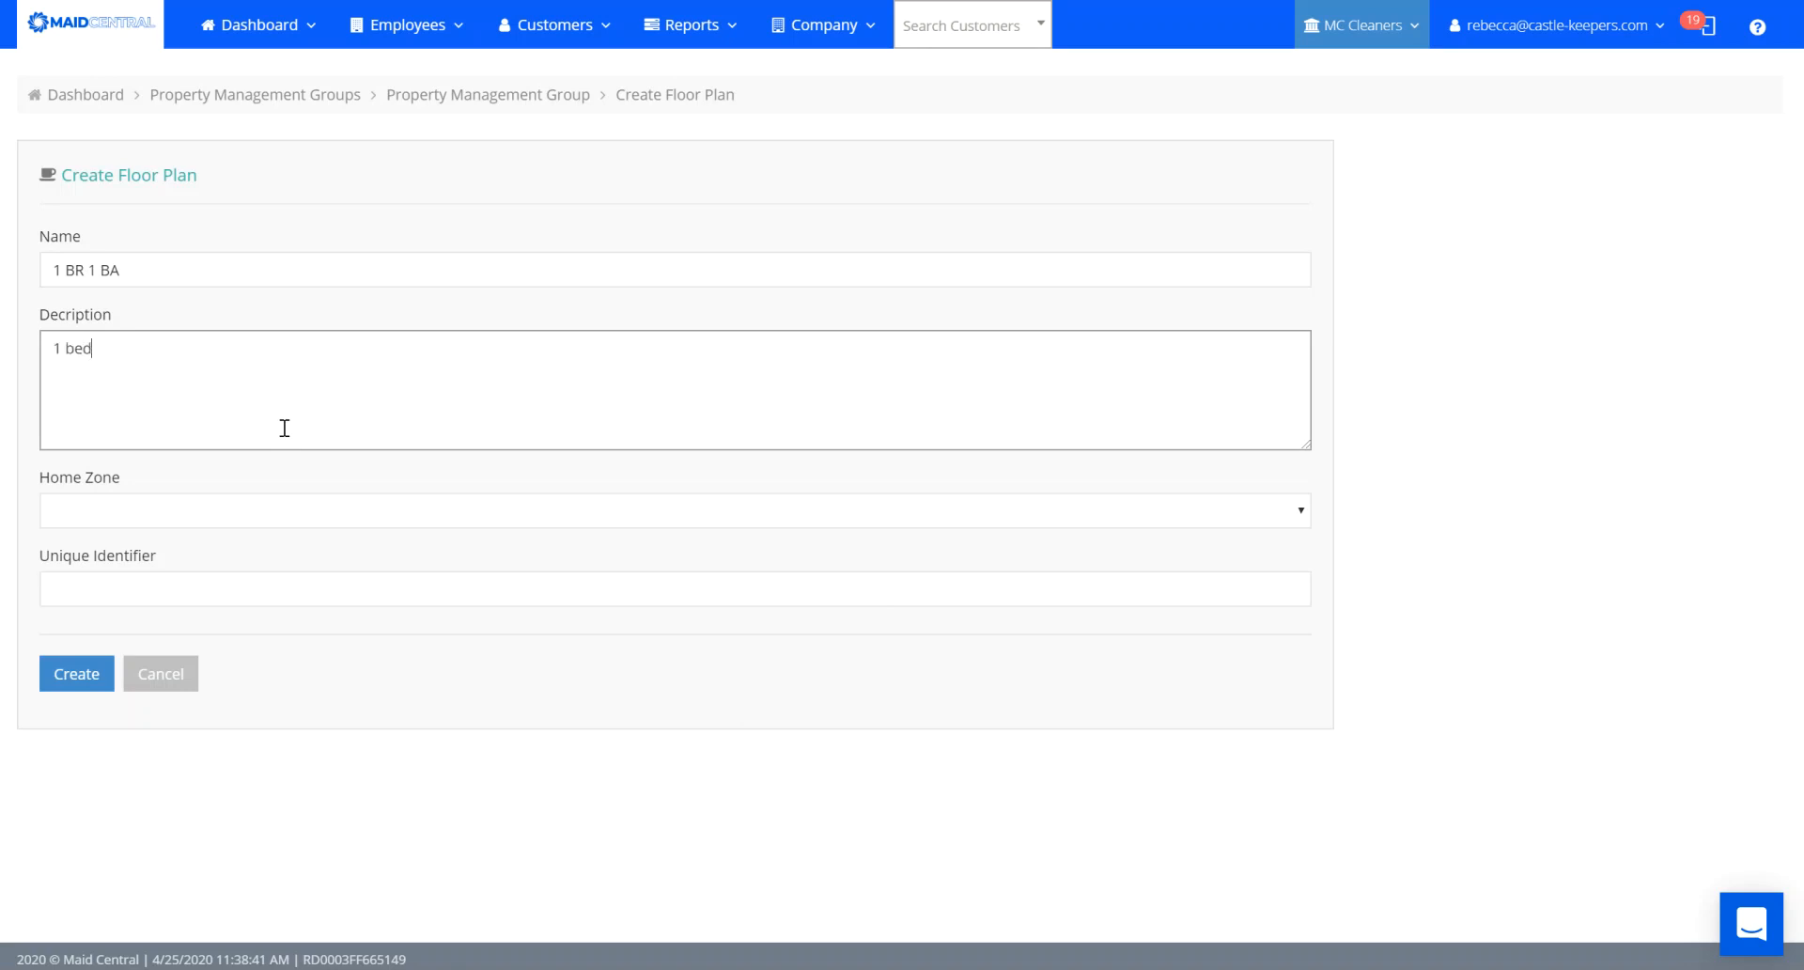
pyautogui.write('room 1 bathroom units')
pyautogui.click(314, 512)
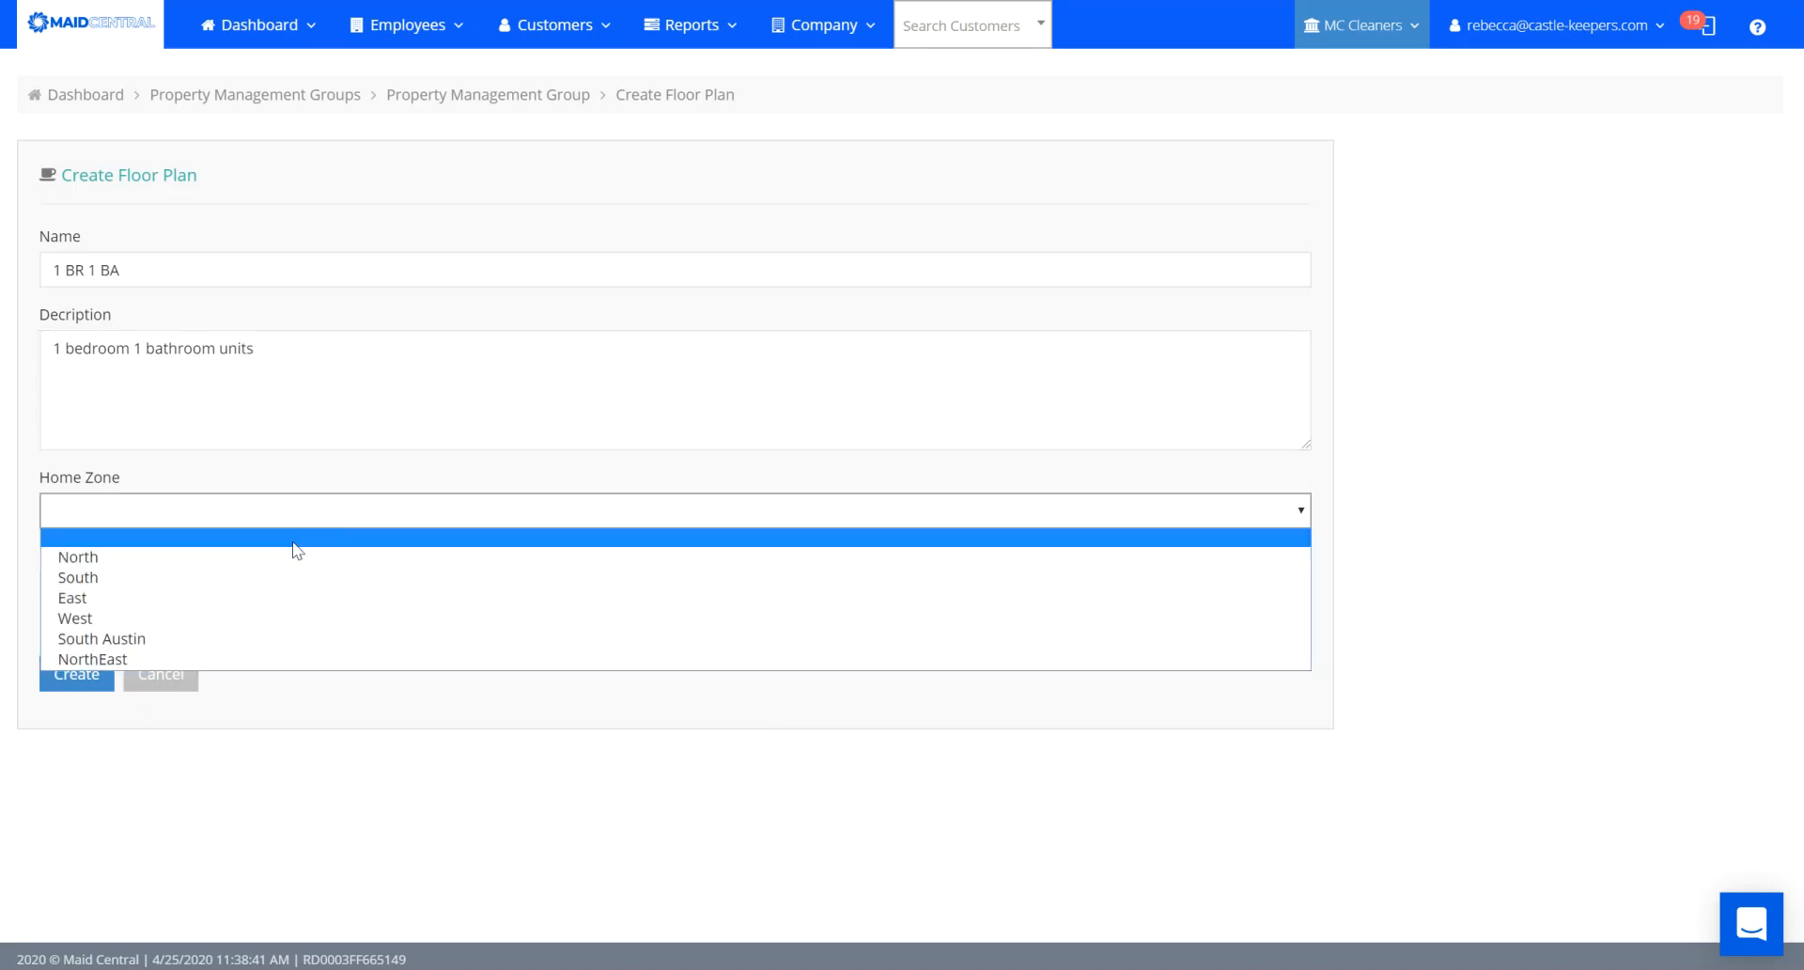
pyautogui.click(245, 618)
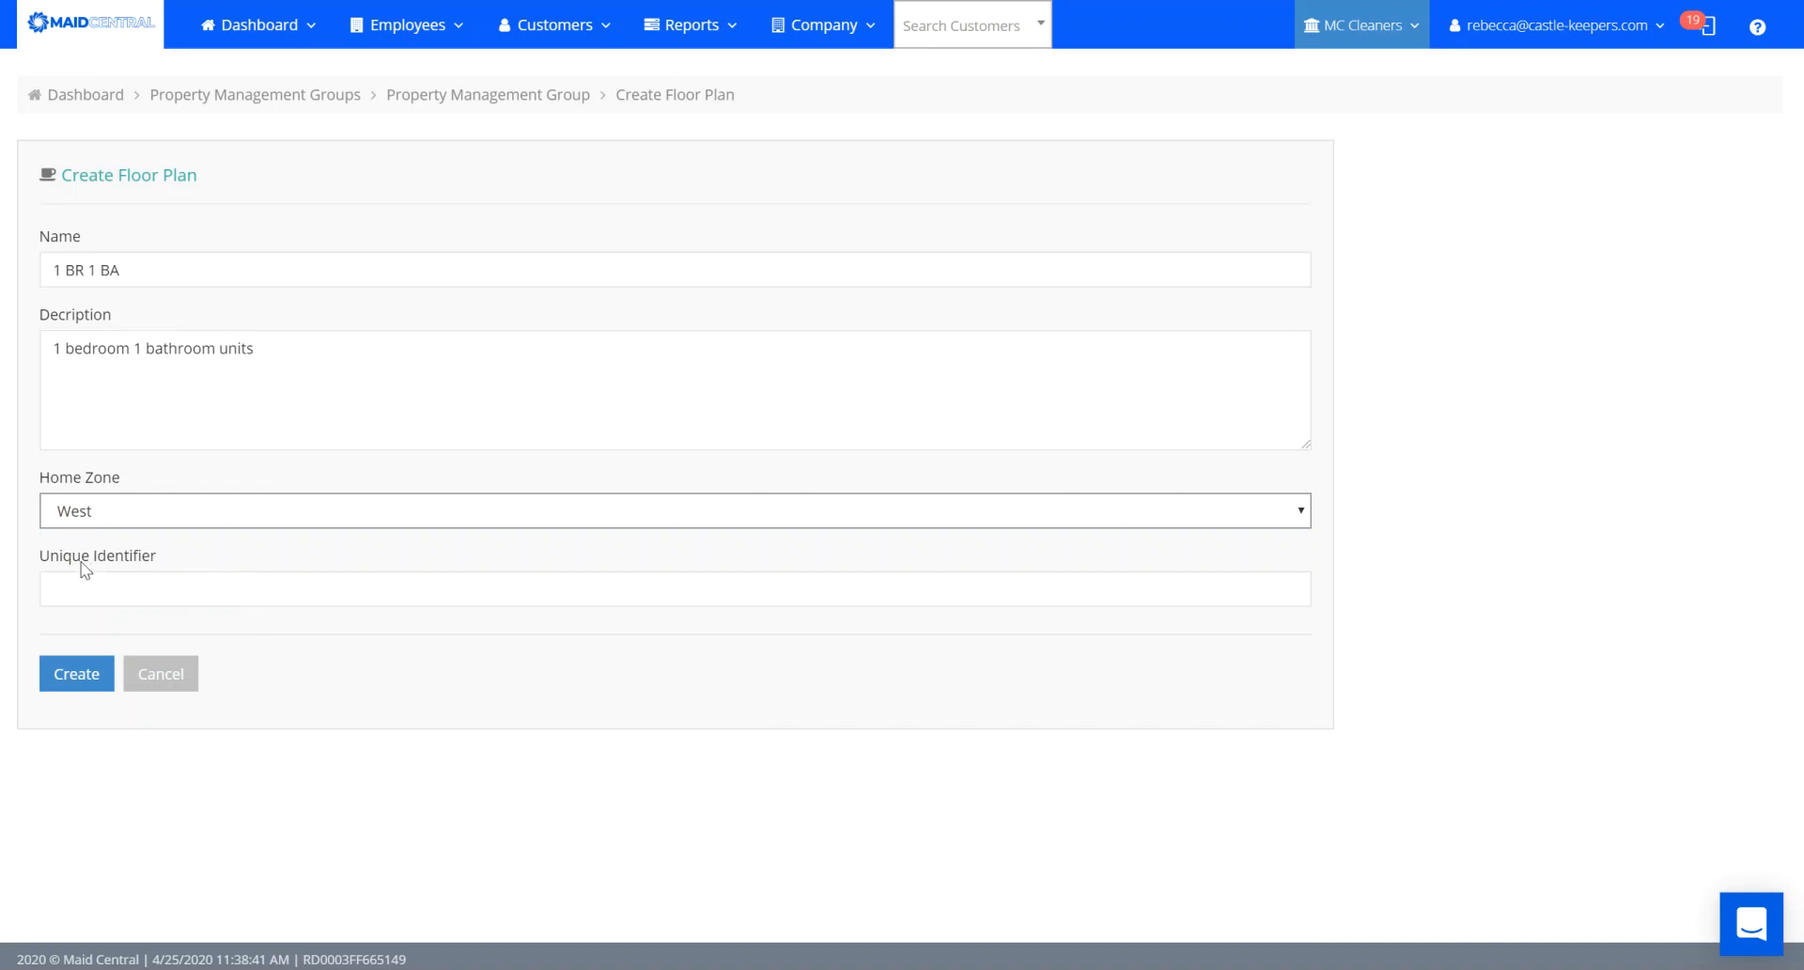
pyautogui.click(83, 584)
pyautogui.write('1')
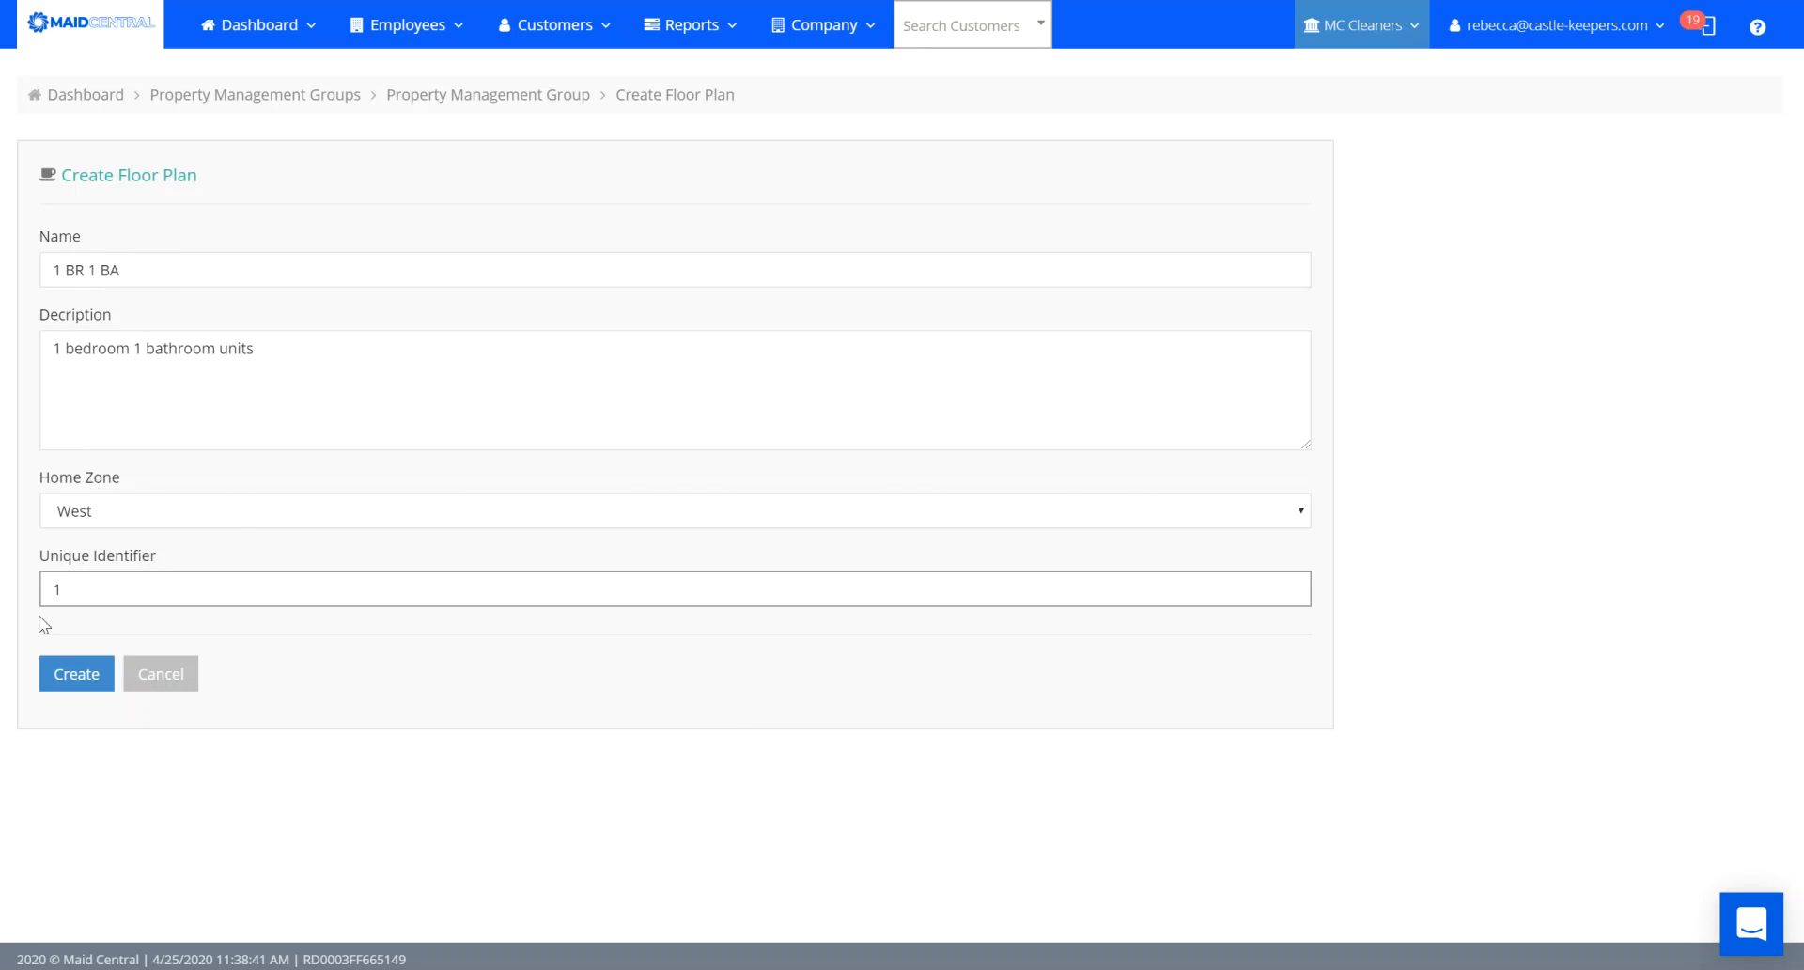
pyautogui.click(76, 683)
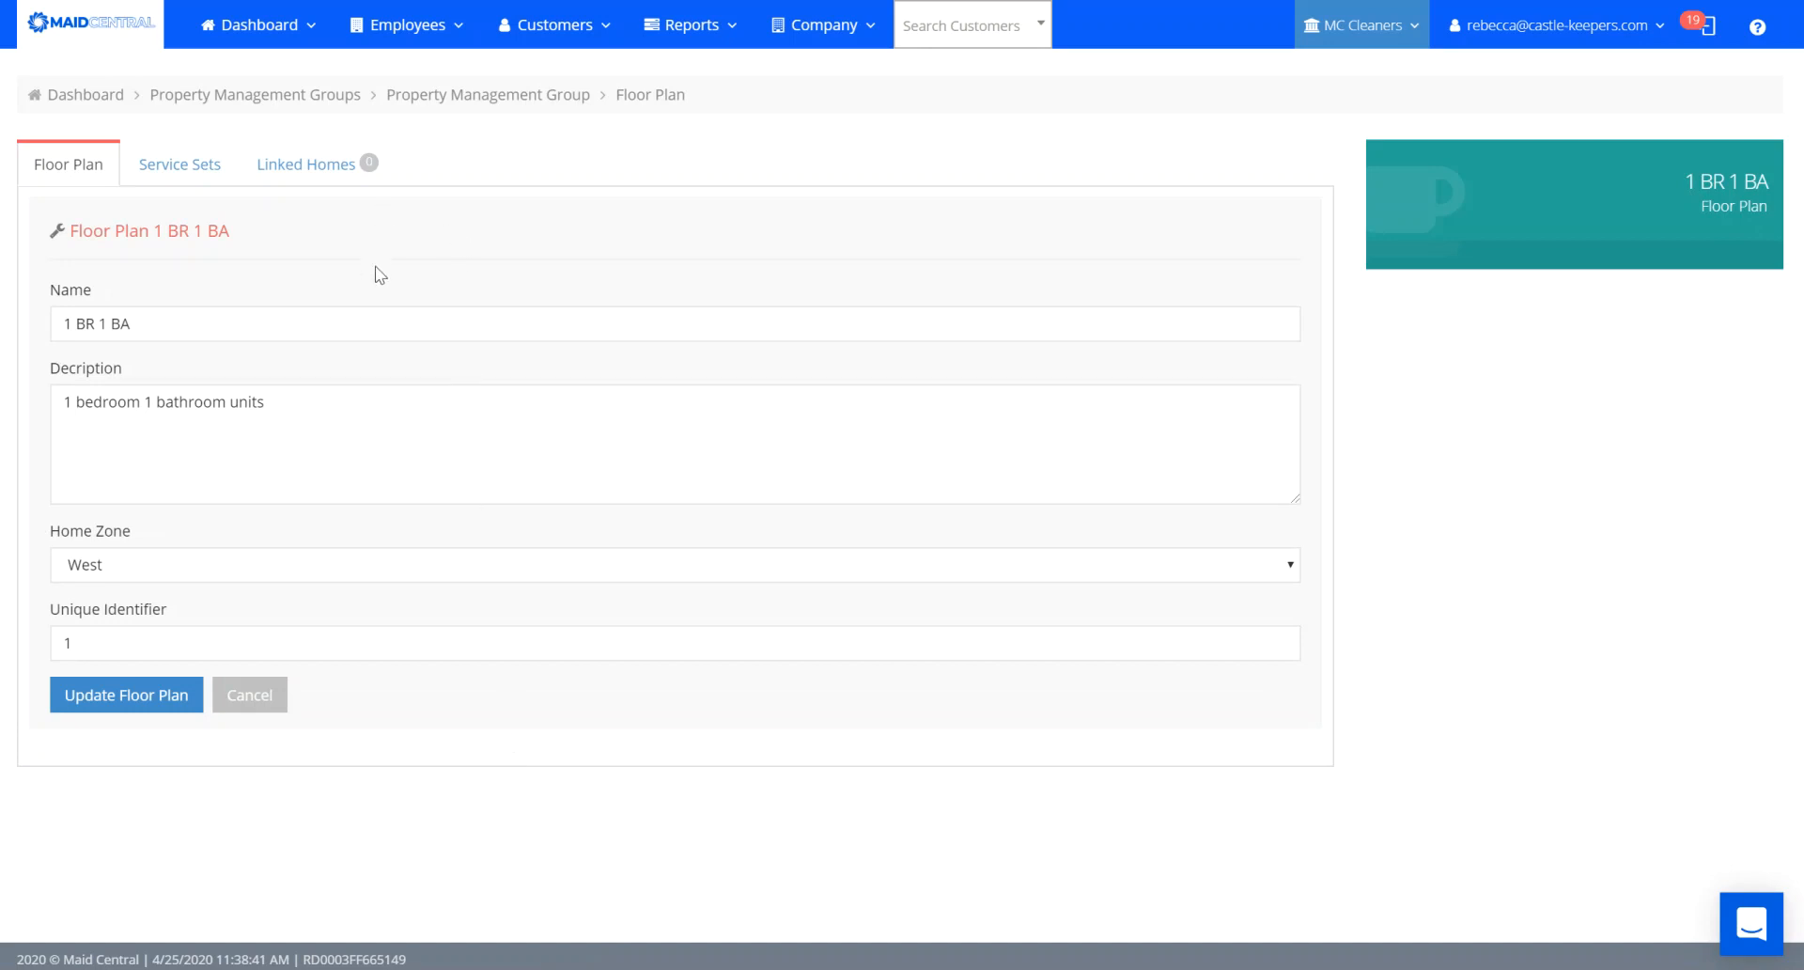
# Show the 1 BR 1 BA floor plan's Service Sets tab.
pyautogui.click(167, 174)
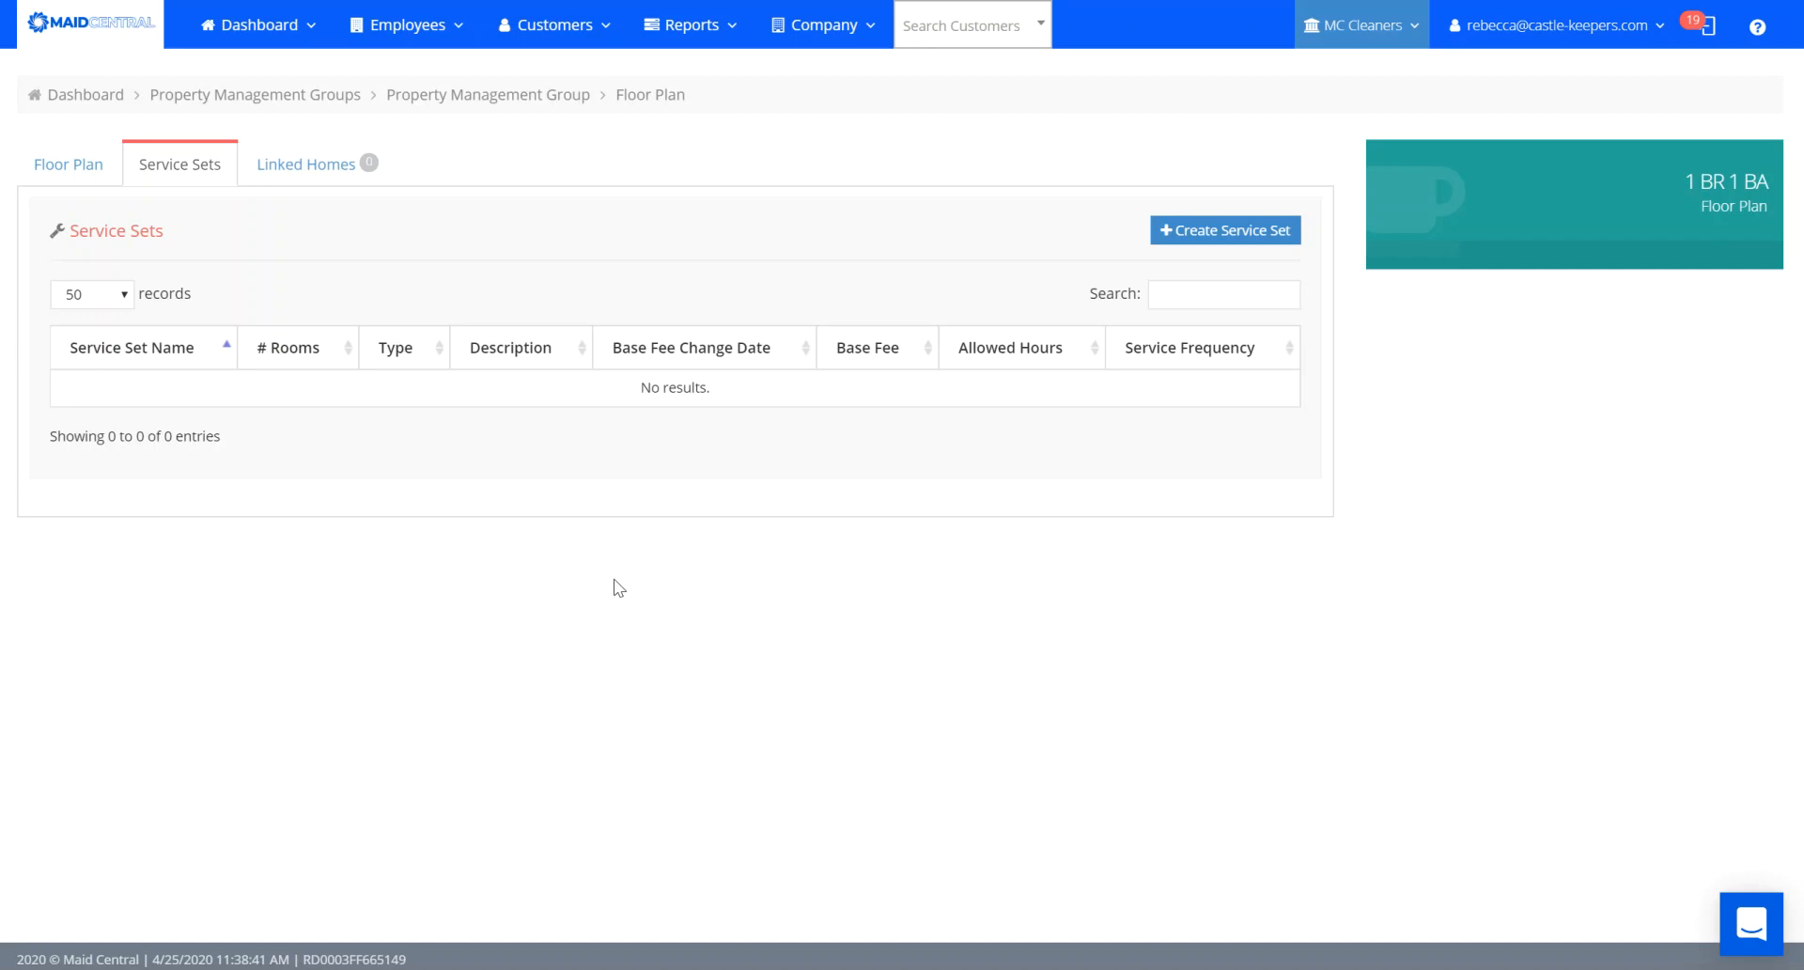
# Start service set 'Turn Clean' as House Cleaning with a 09:00 AM default start and Team02.
pyautogui.click(1221, 233)
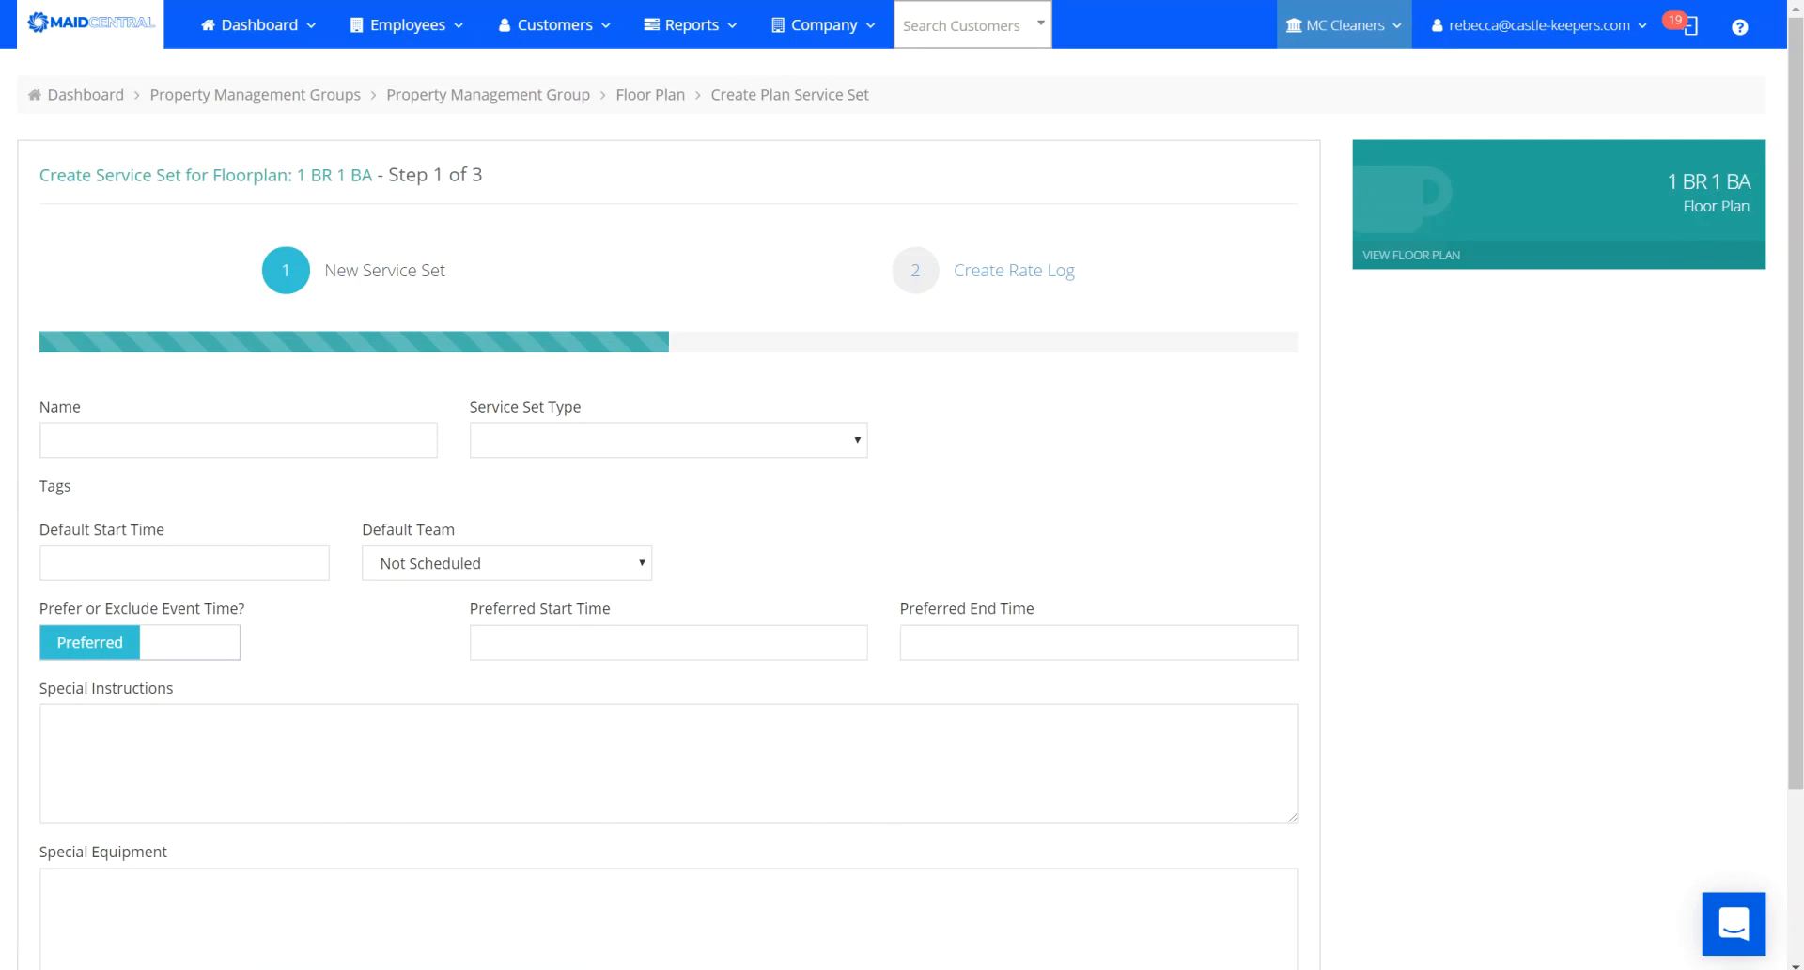
pyautogui.click(218, 441)
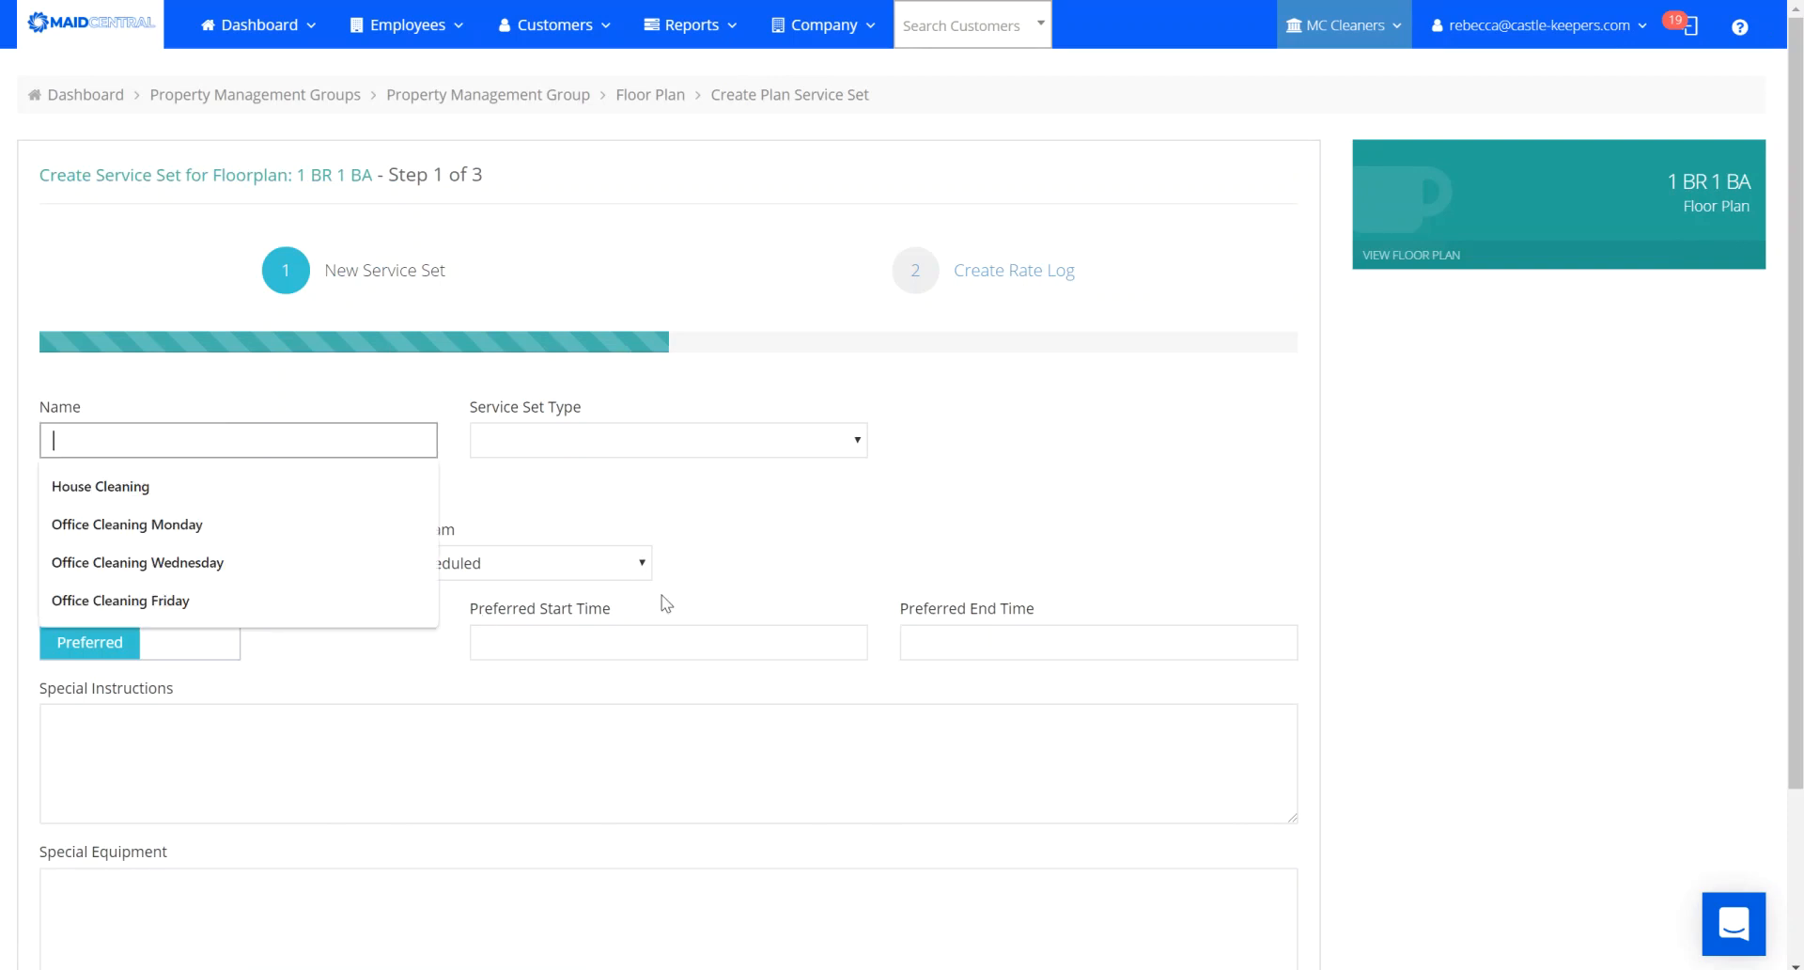
pyautogui.write('Turn Clean')
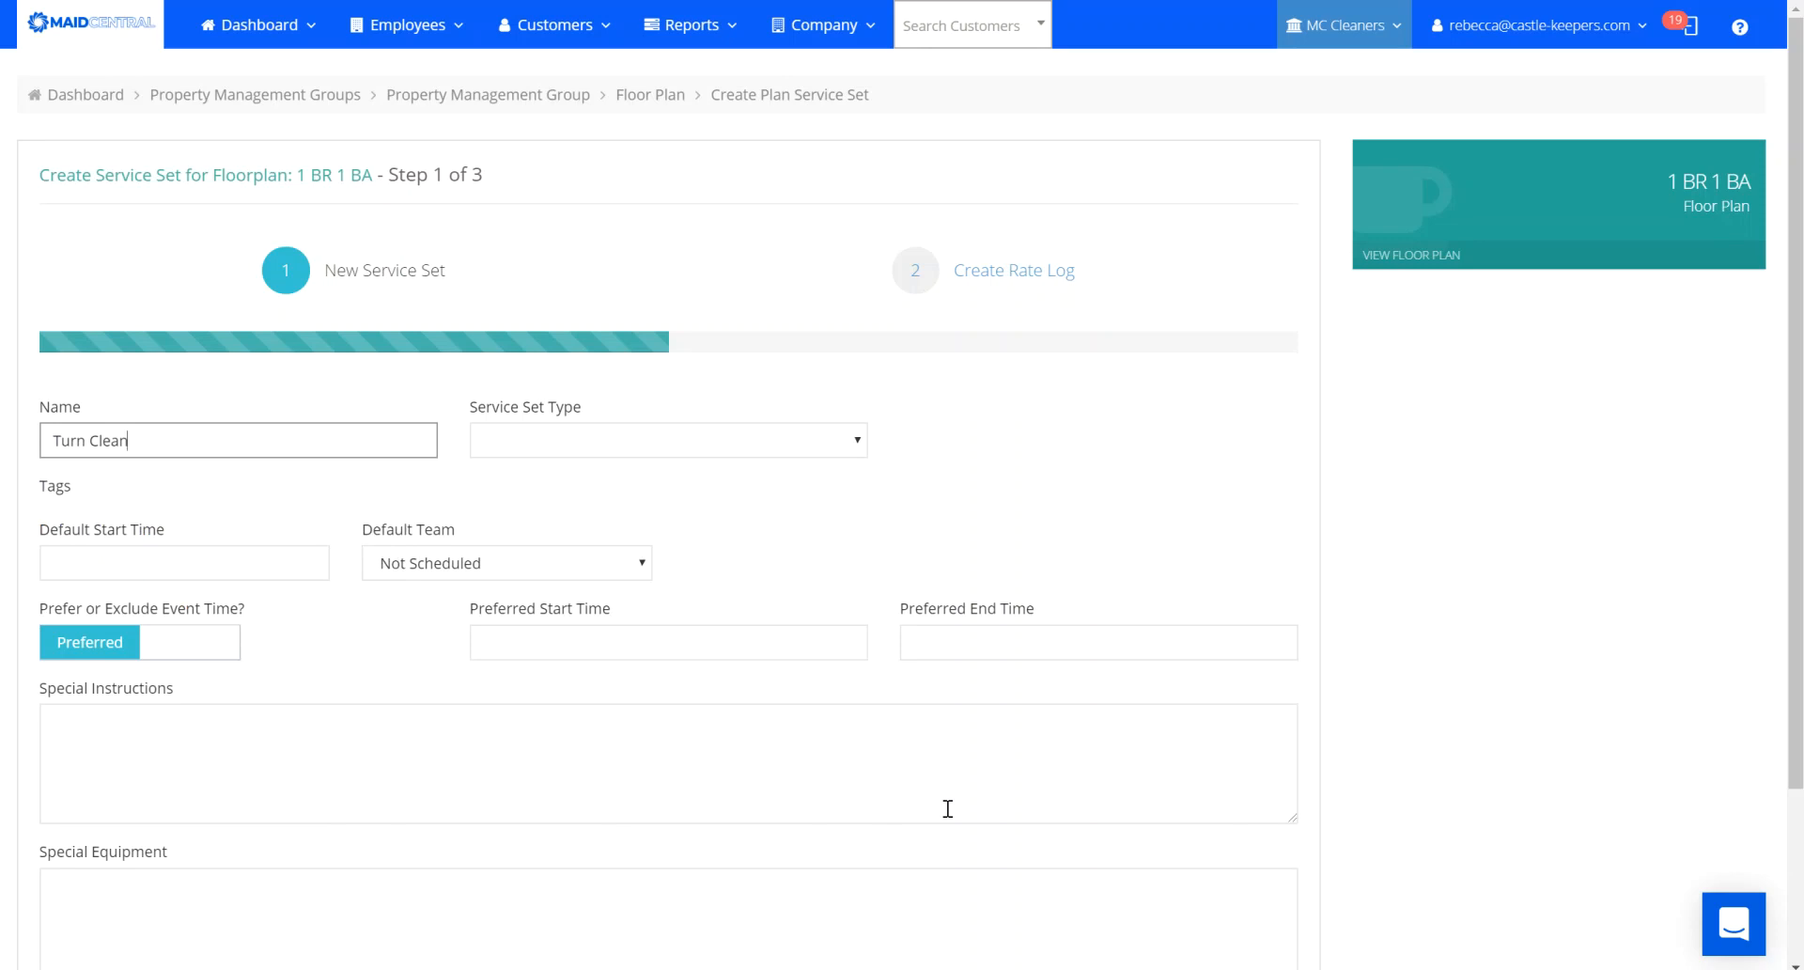
pyautogui.click(727, 451)
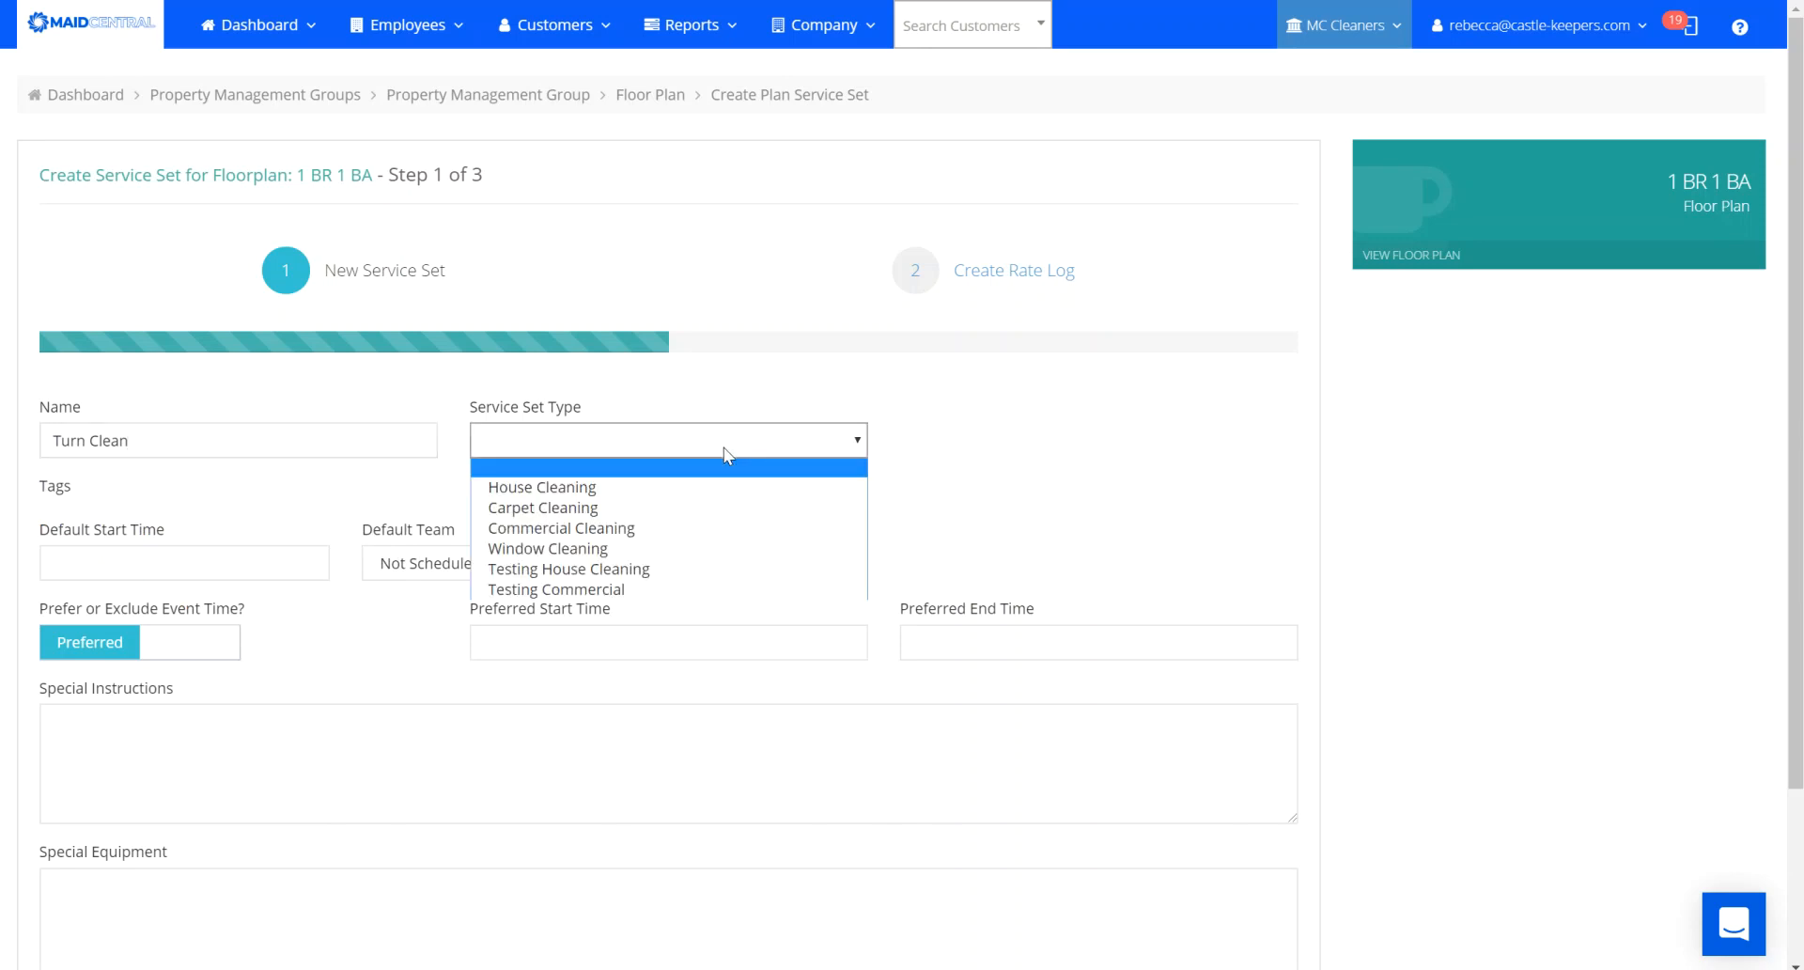
pyautogui.click(682, 486)
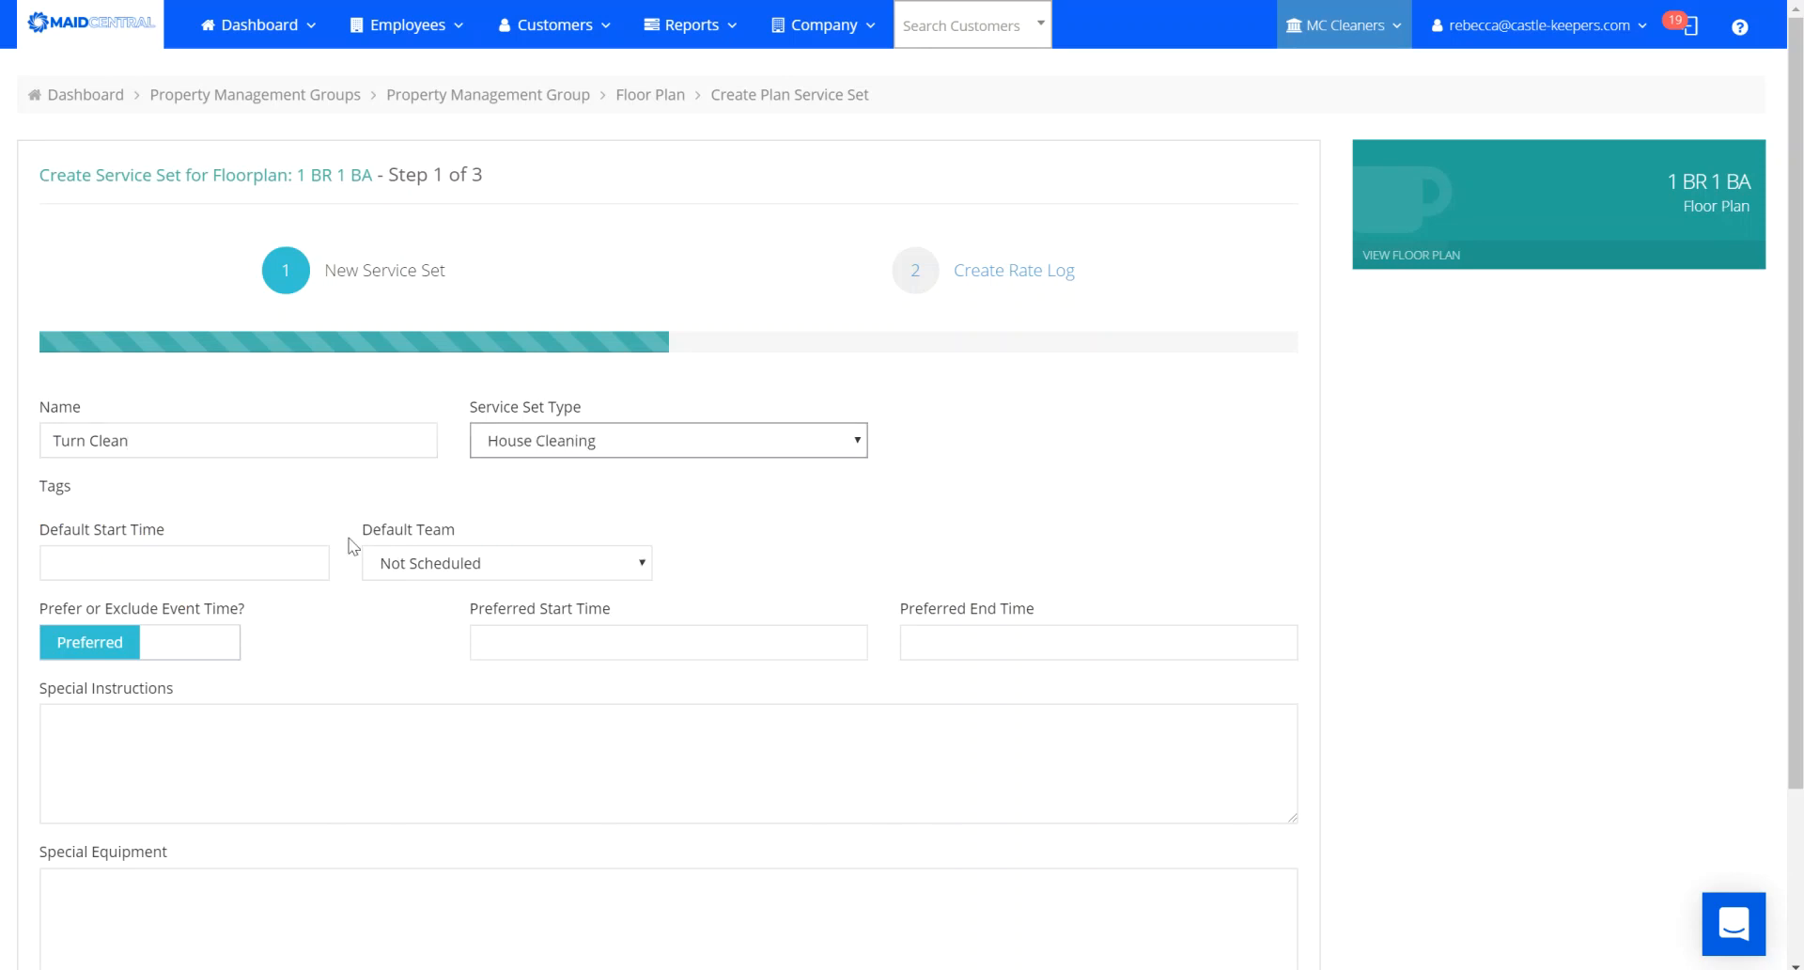
pyautogui.click(240, 568)
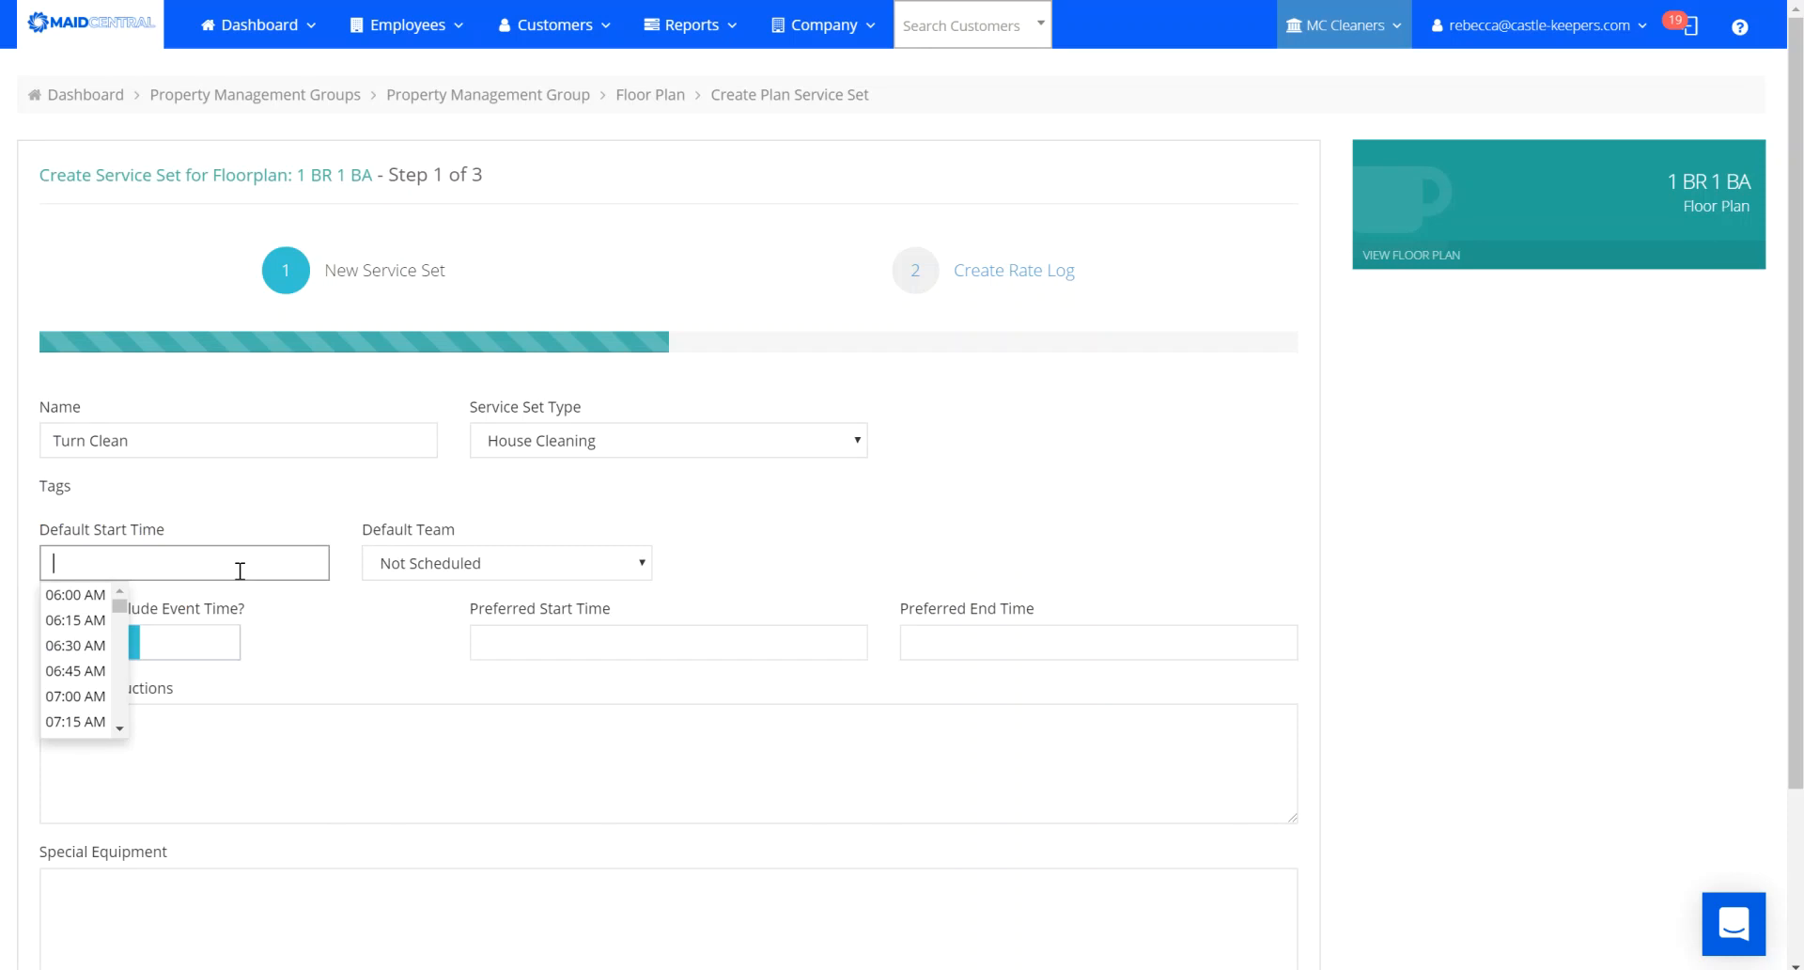
pyautogui.click(119, 728)
pyautogui.click(120, 731)
pyautogui.click(79, 687)
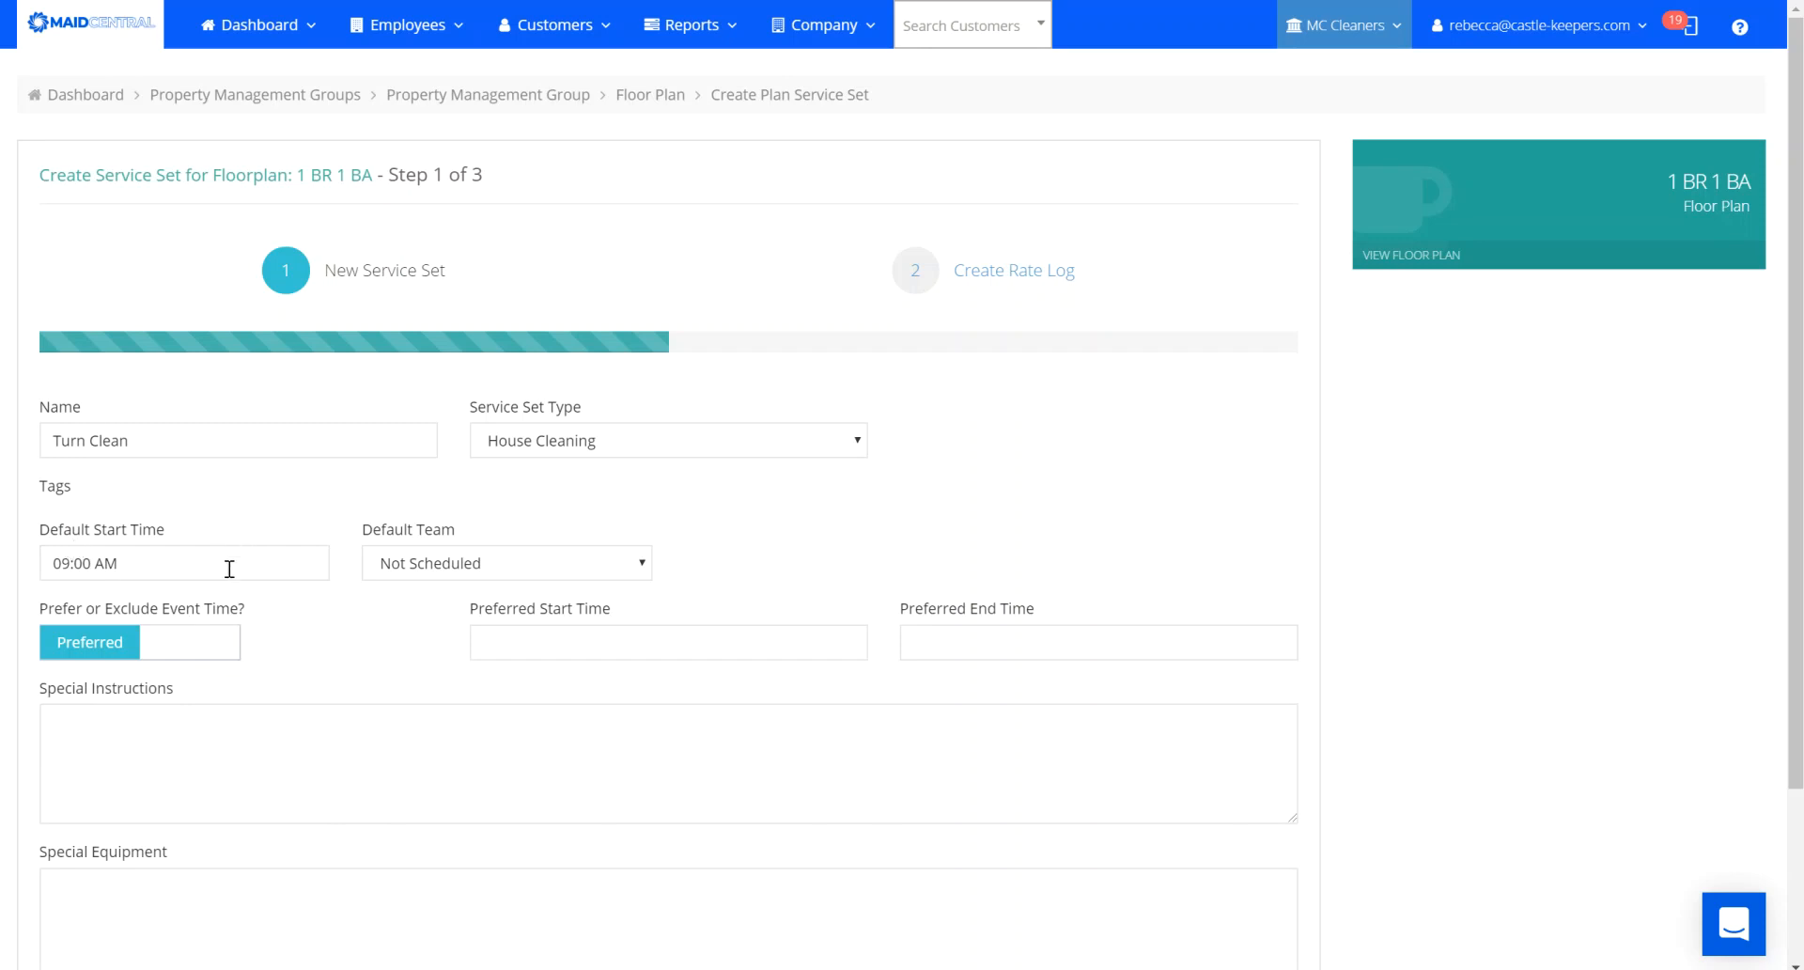
pyautogui.click(434, 575)
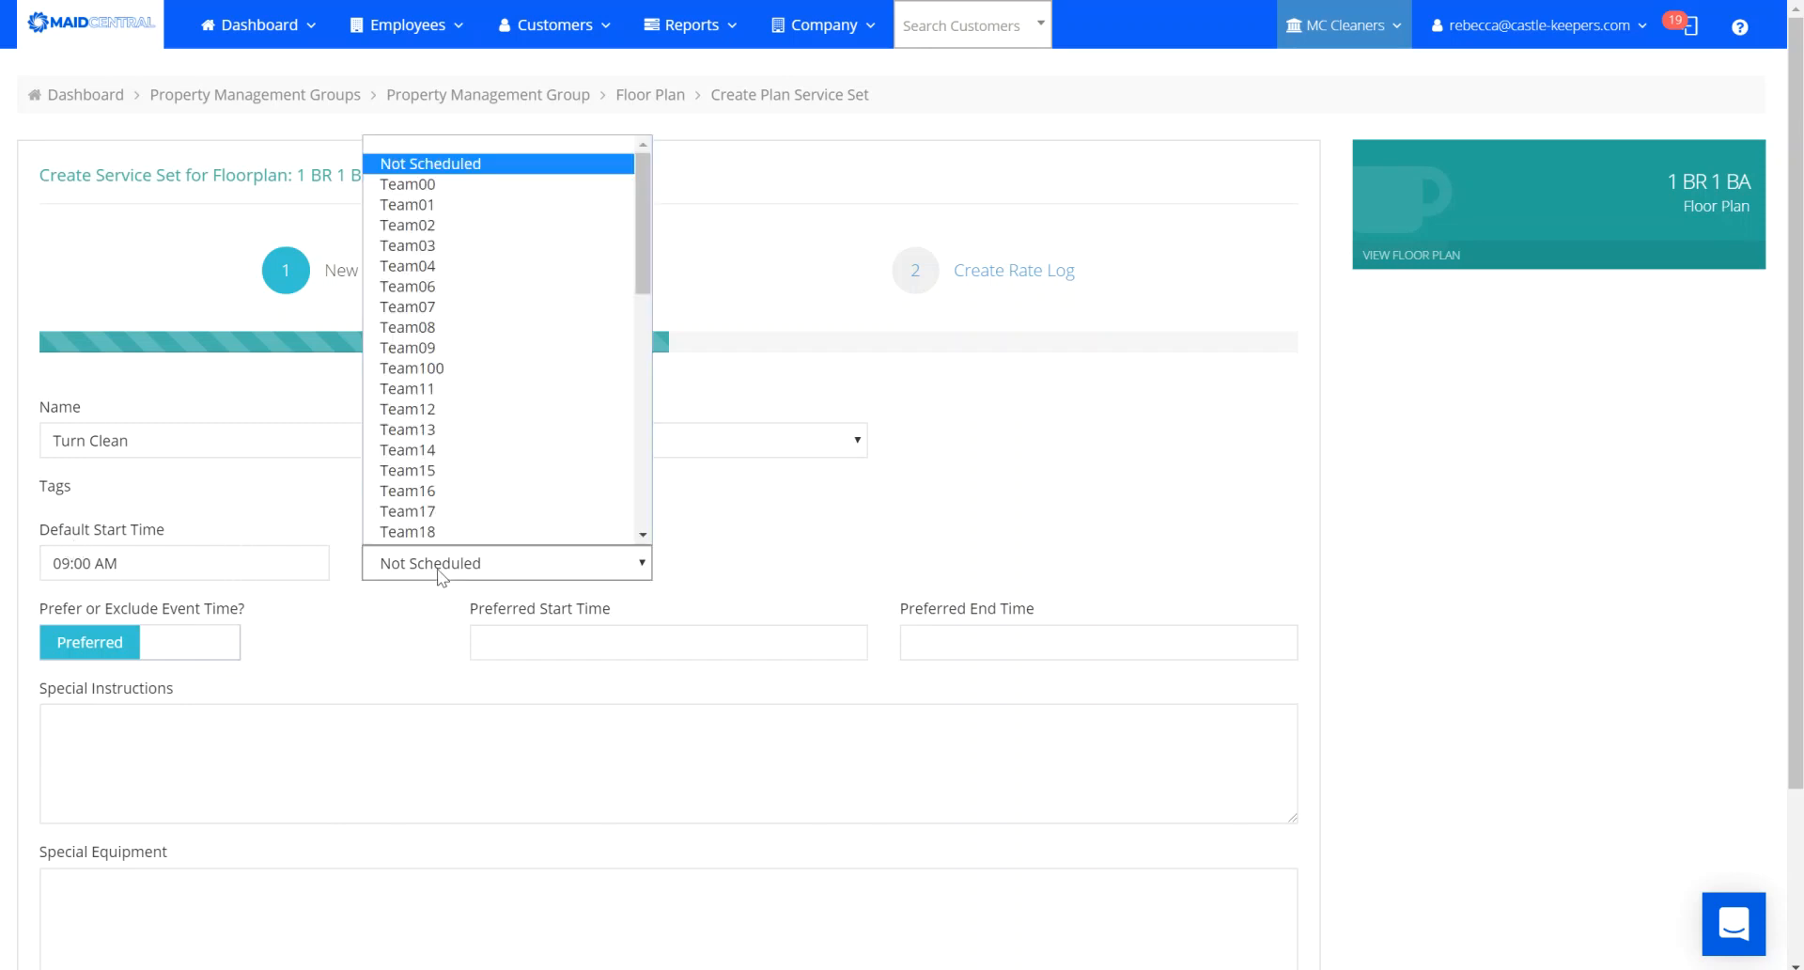
pyautogui.click(423, 225)
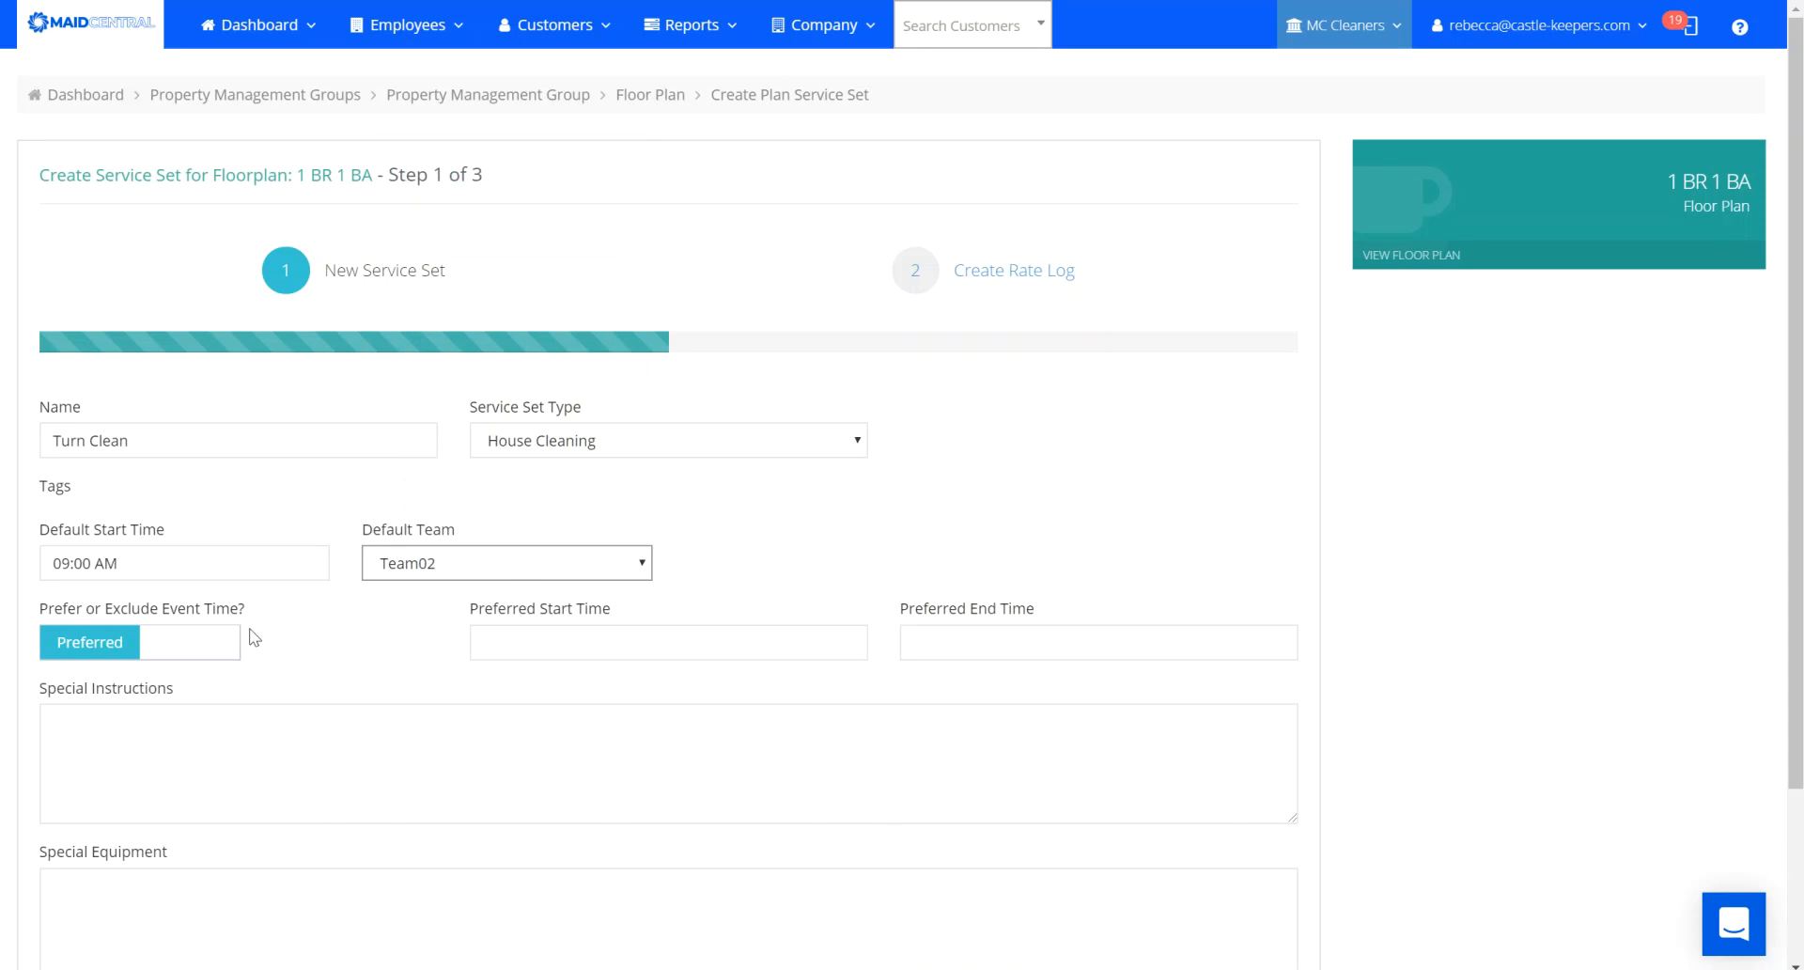
# Set the event time rule to exclude 02:00 PM to 05:00 PM.
pyautogui.scroll(-2, 1703, 785)
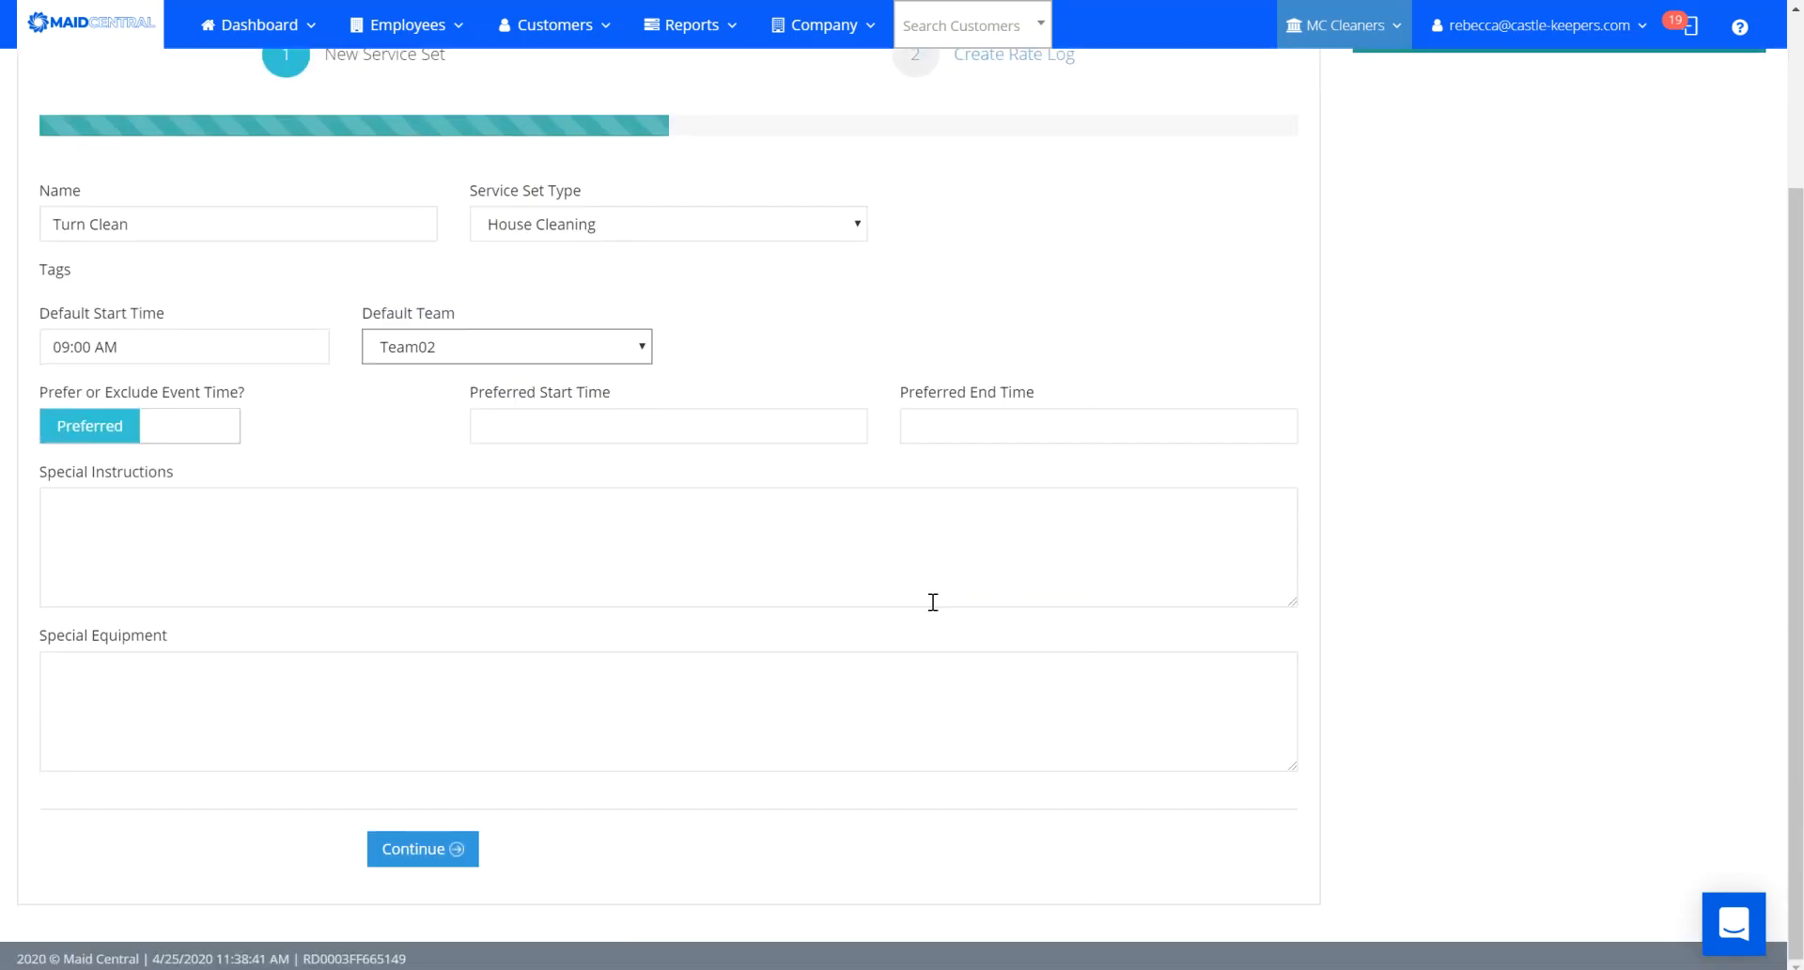
pyautogui.click(196, 423)
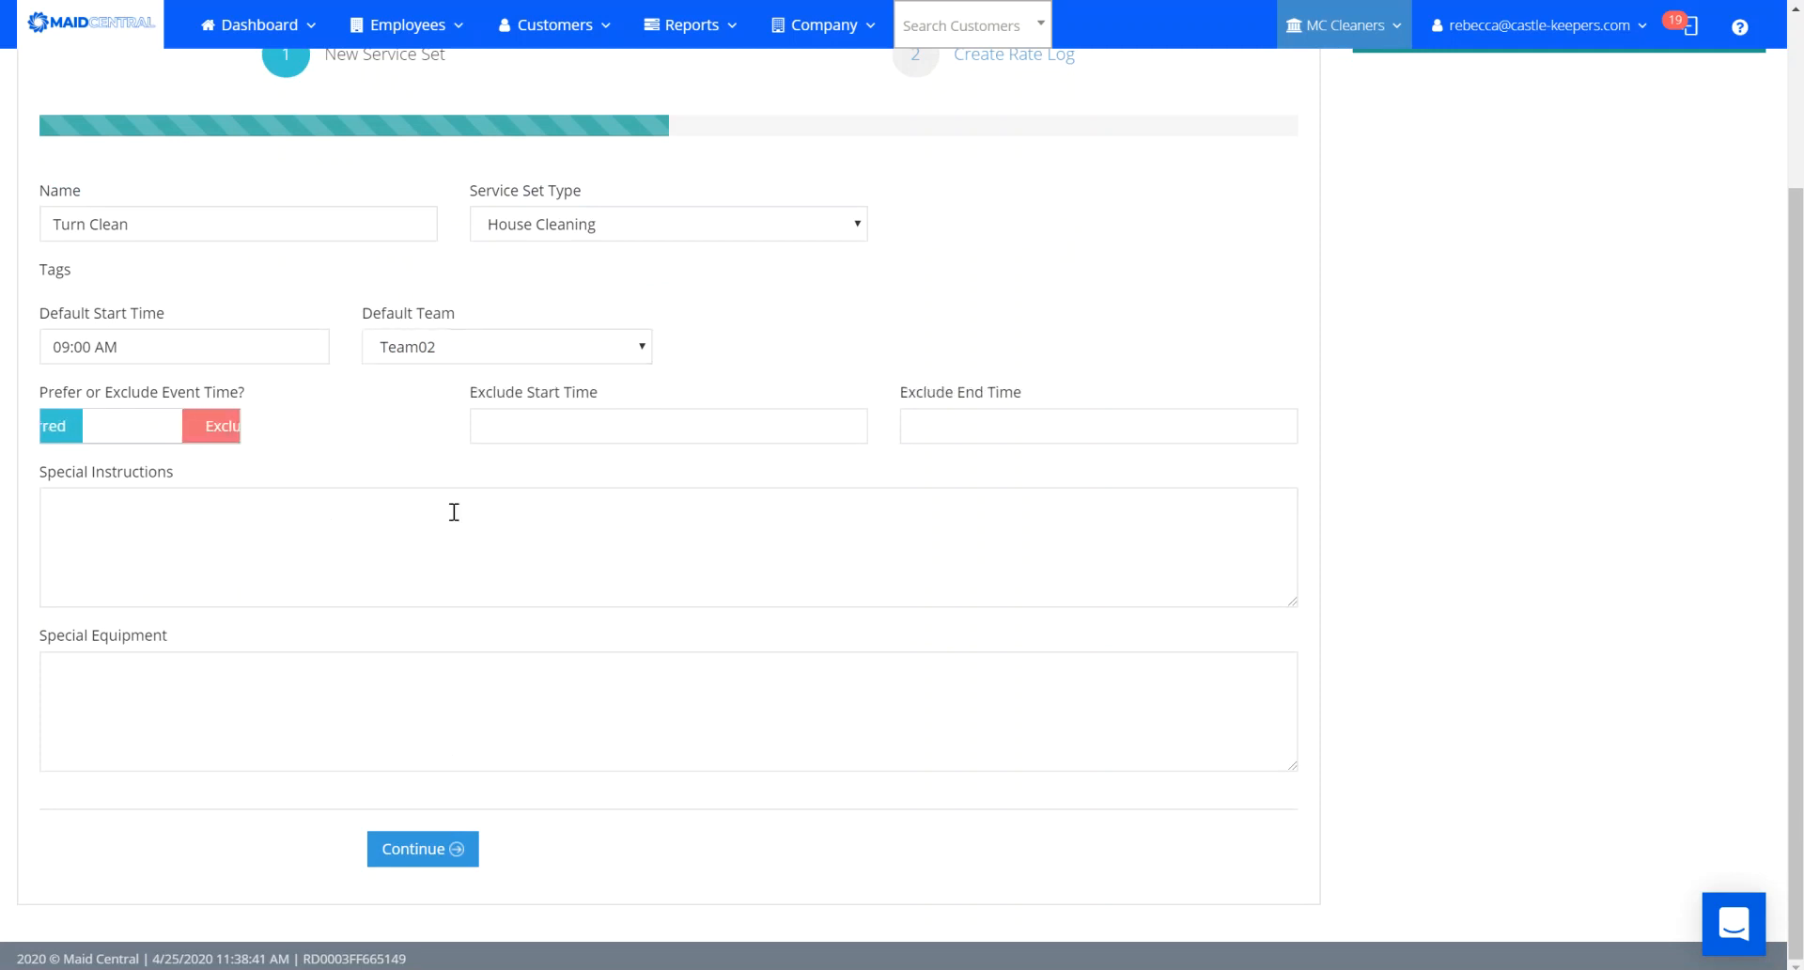
pyautogui.click(568, 417)
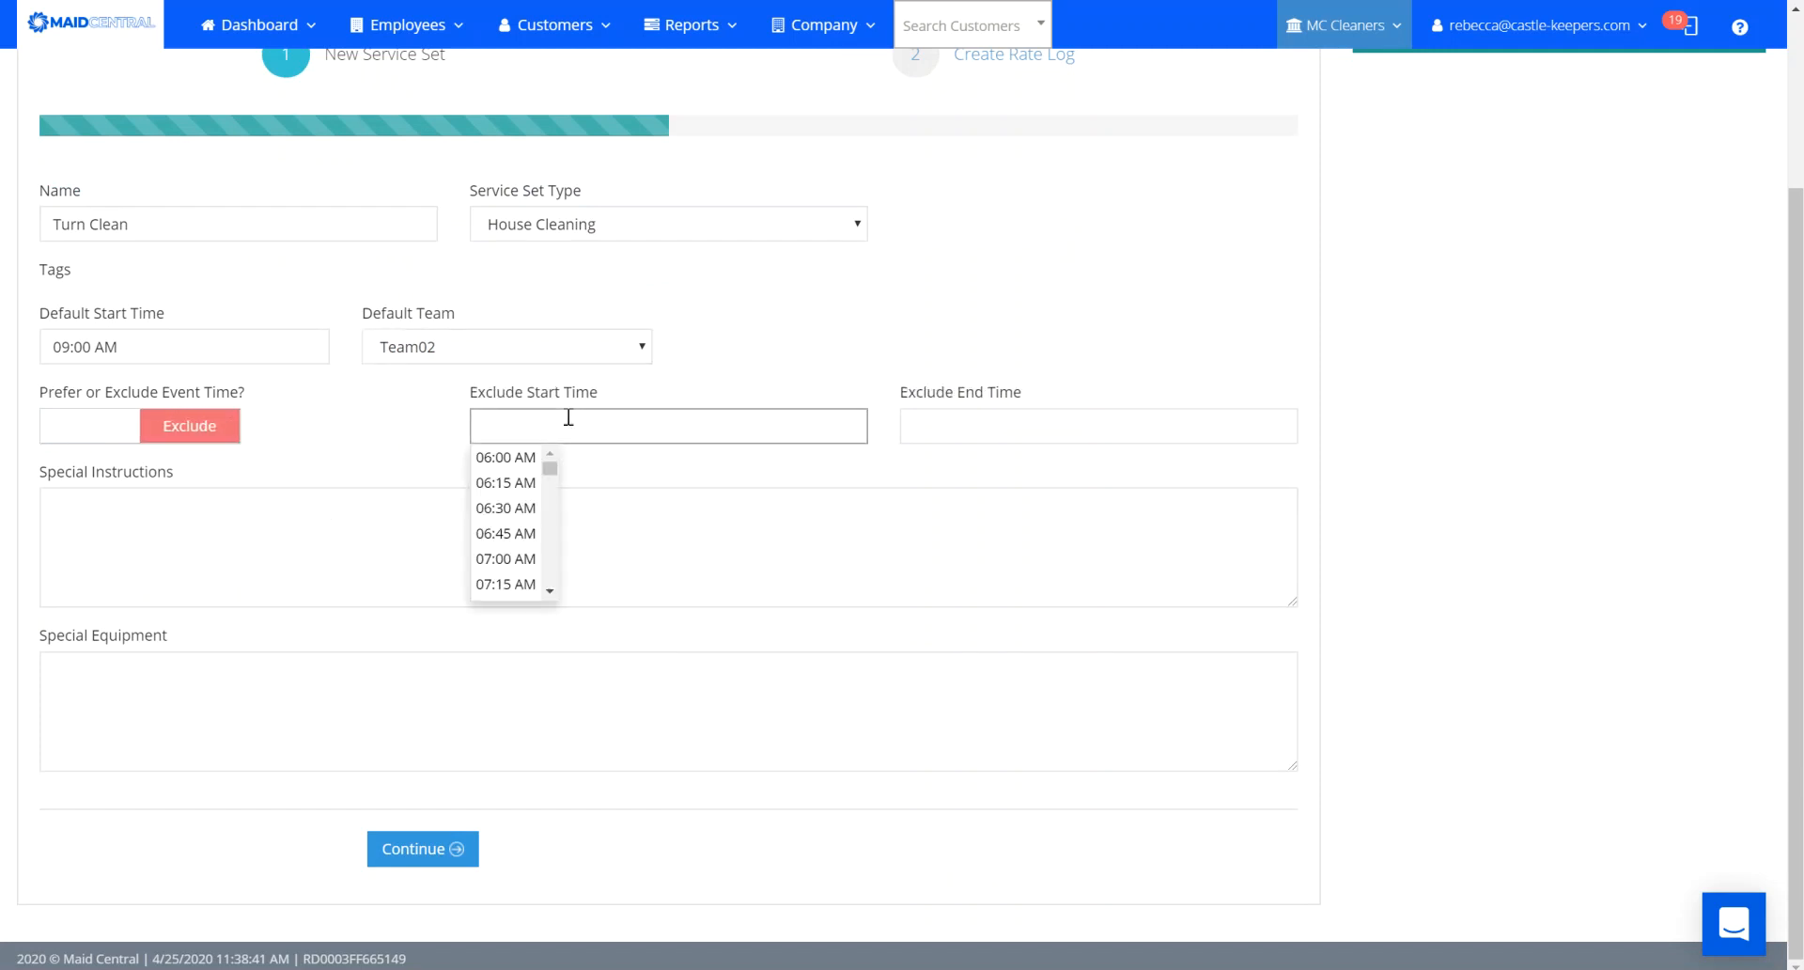
pyautogui.write('2')
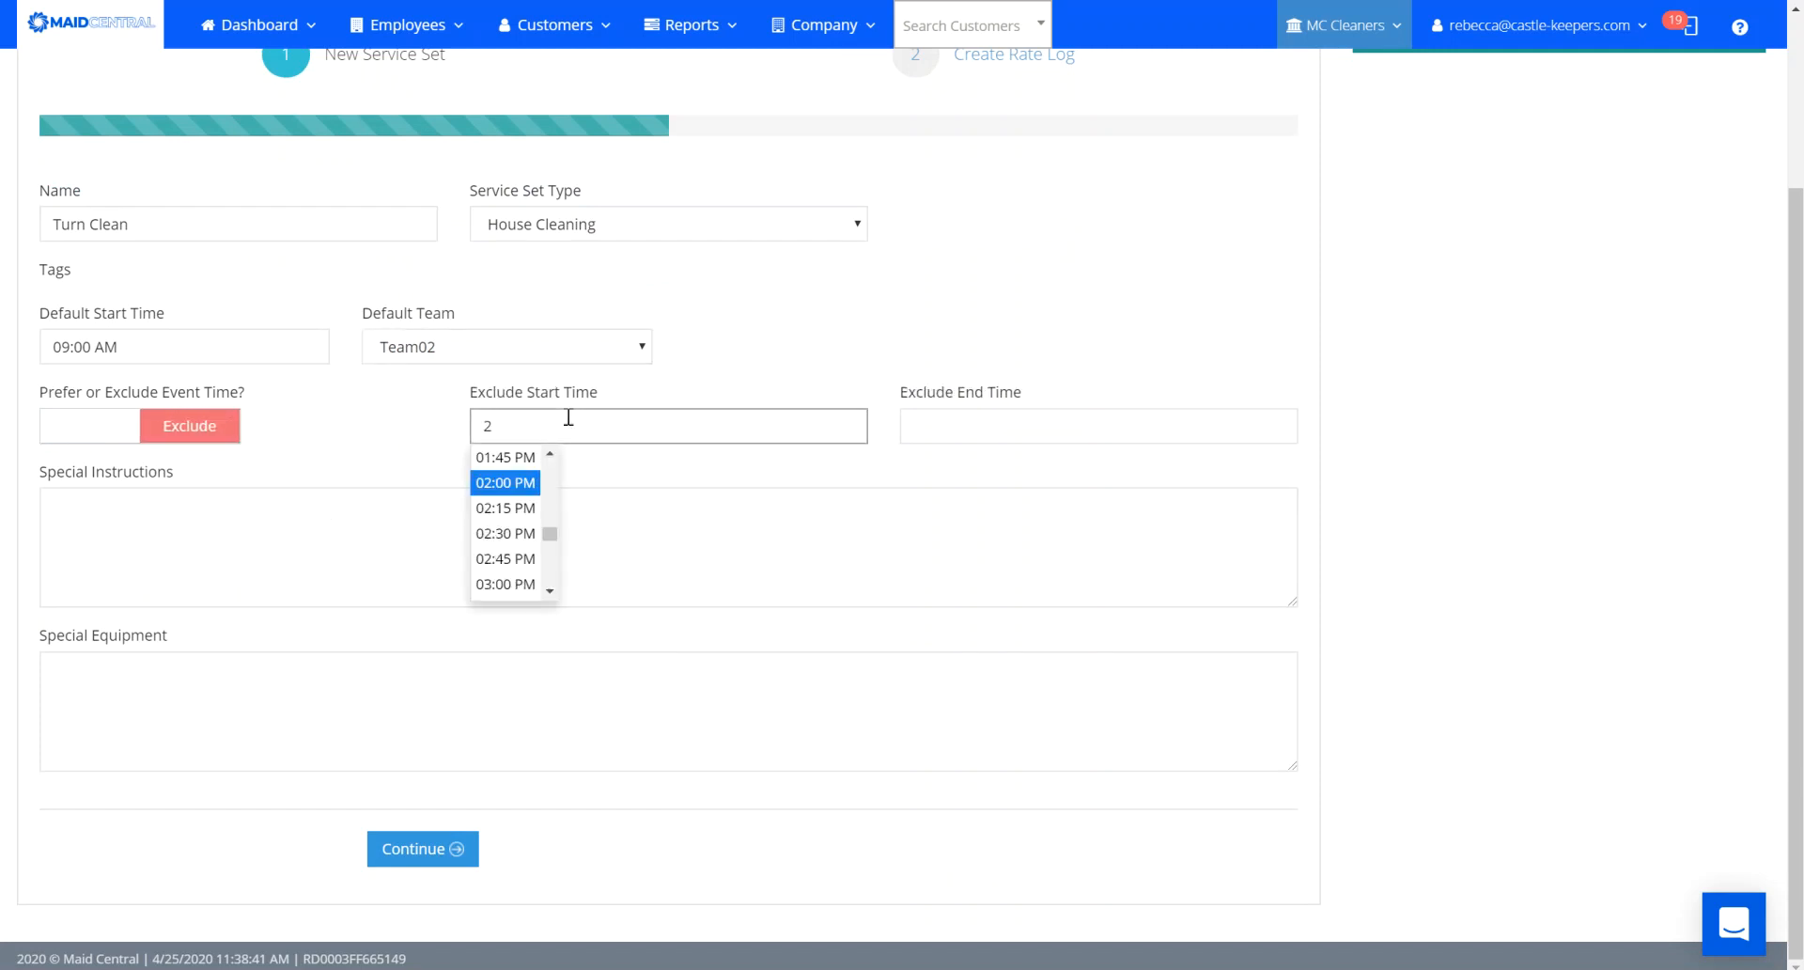
pyautogui.click(507, 482)
pyautogui.click(1064, 429)
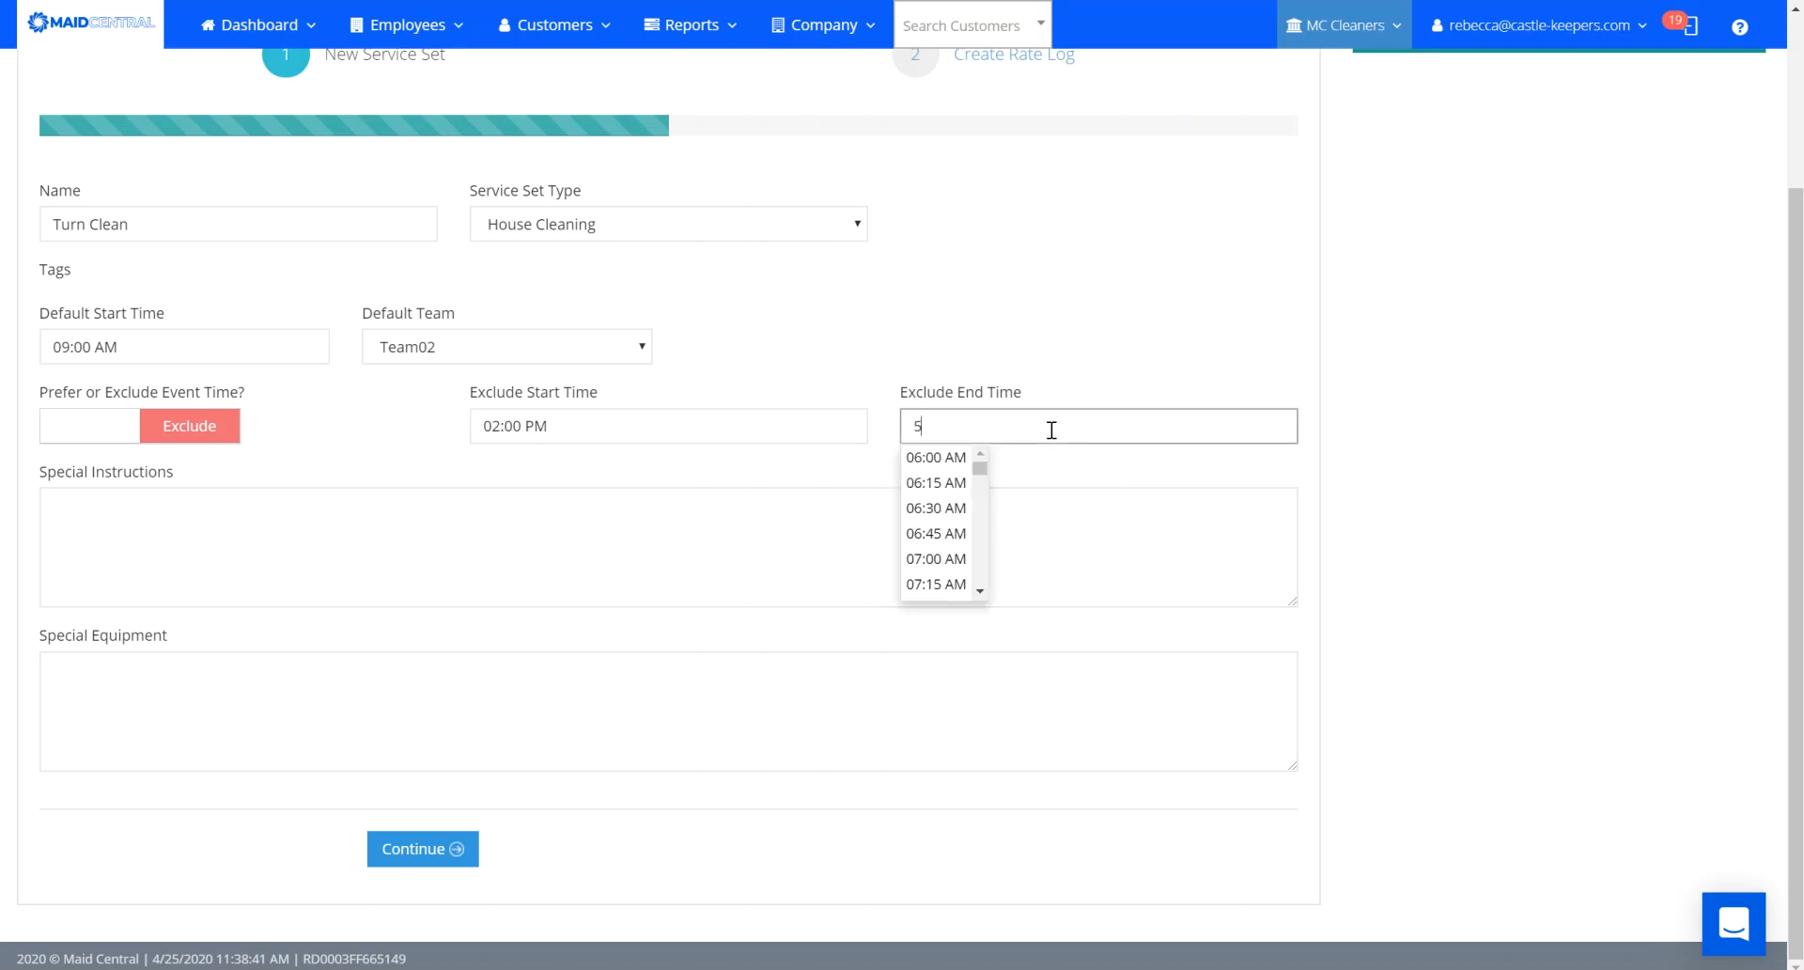
pyautogui.write('5')
pyautogui.click(940, 487)
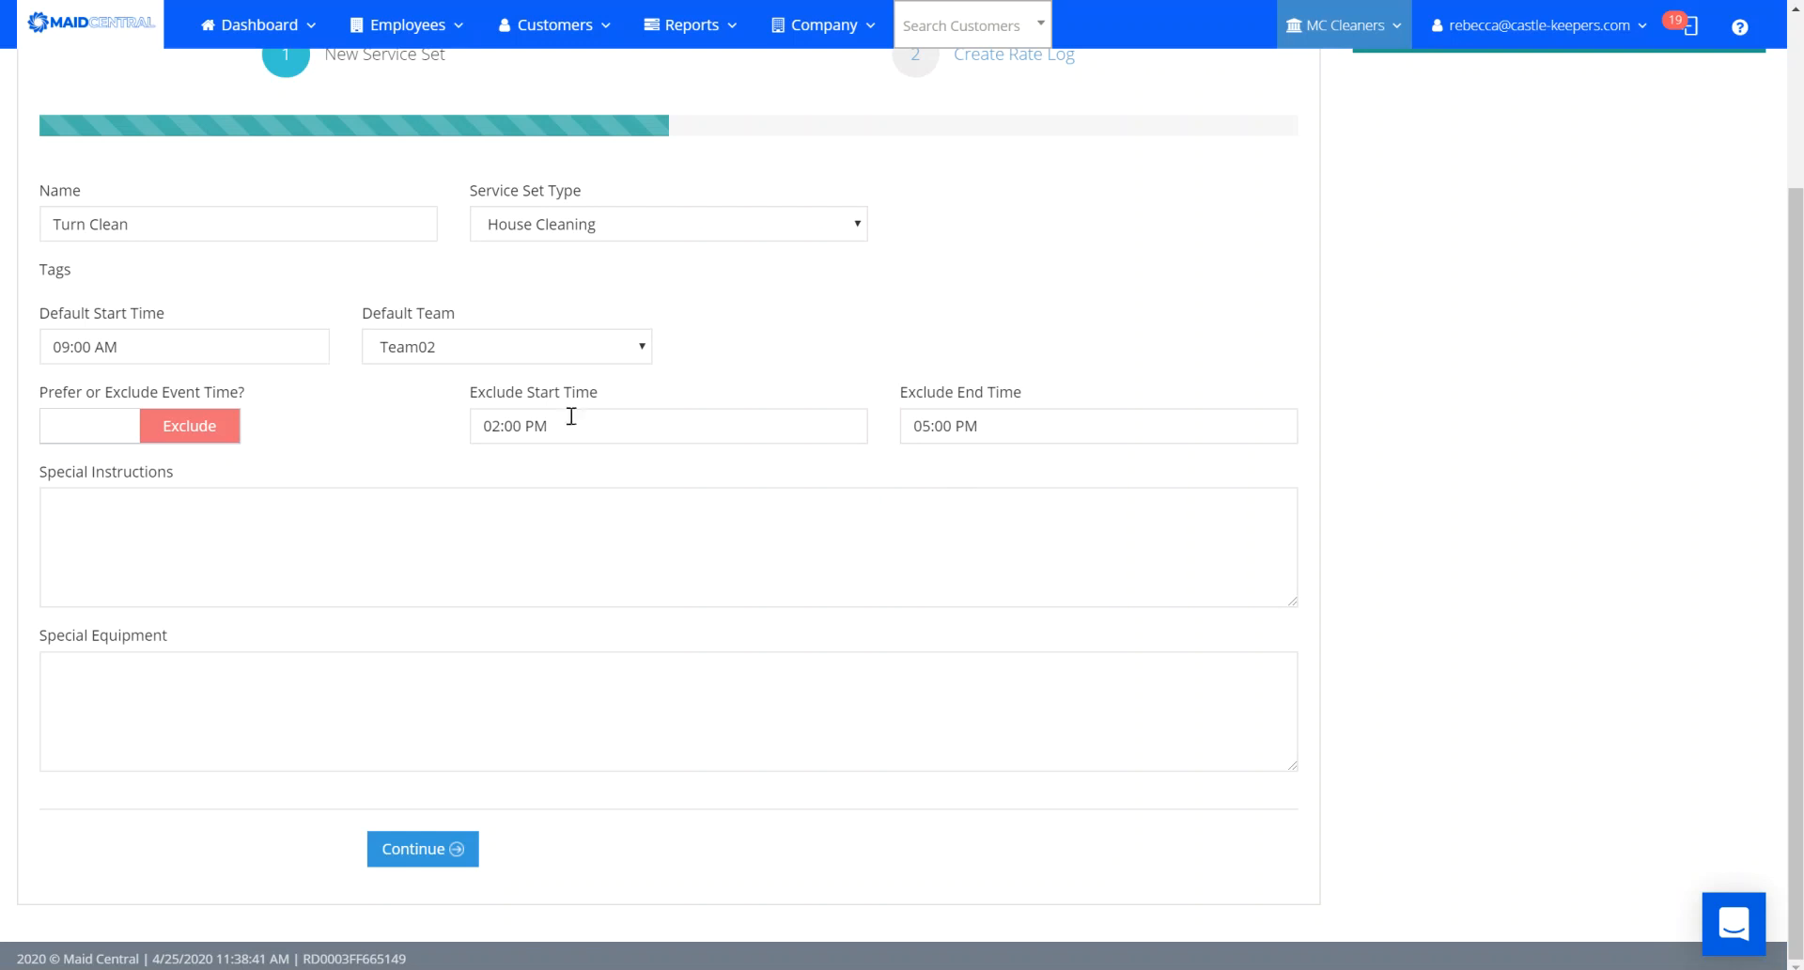
# In the rate log, set base fee $120, 2 allowed hours and On Demand service type.
pyautogui.click(402, 860)
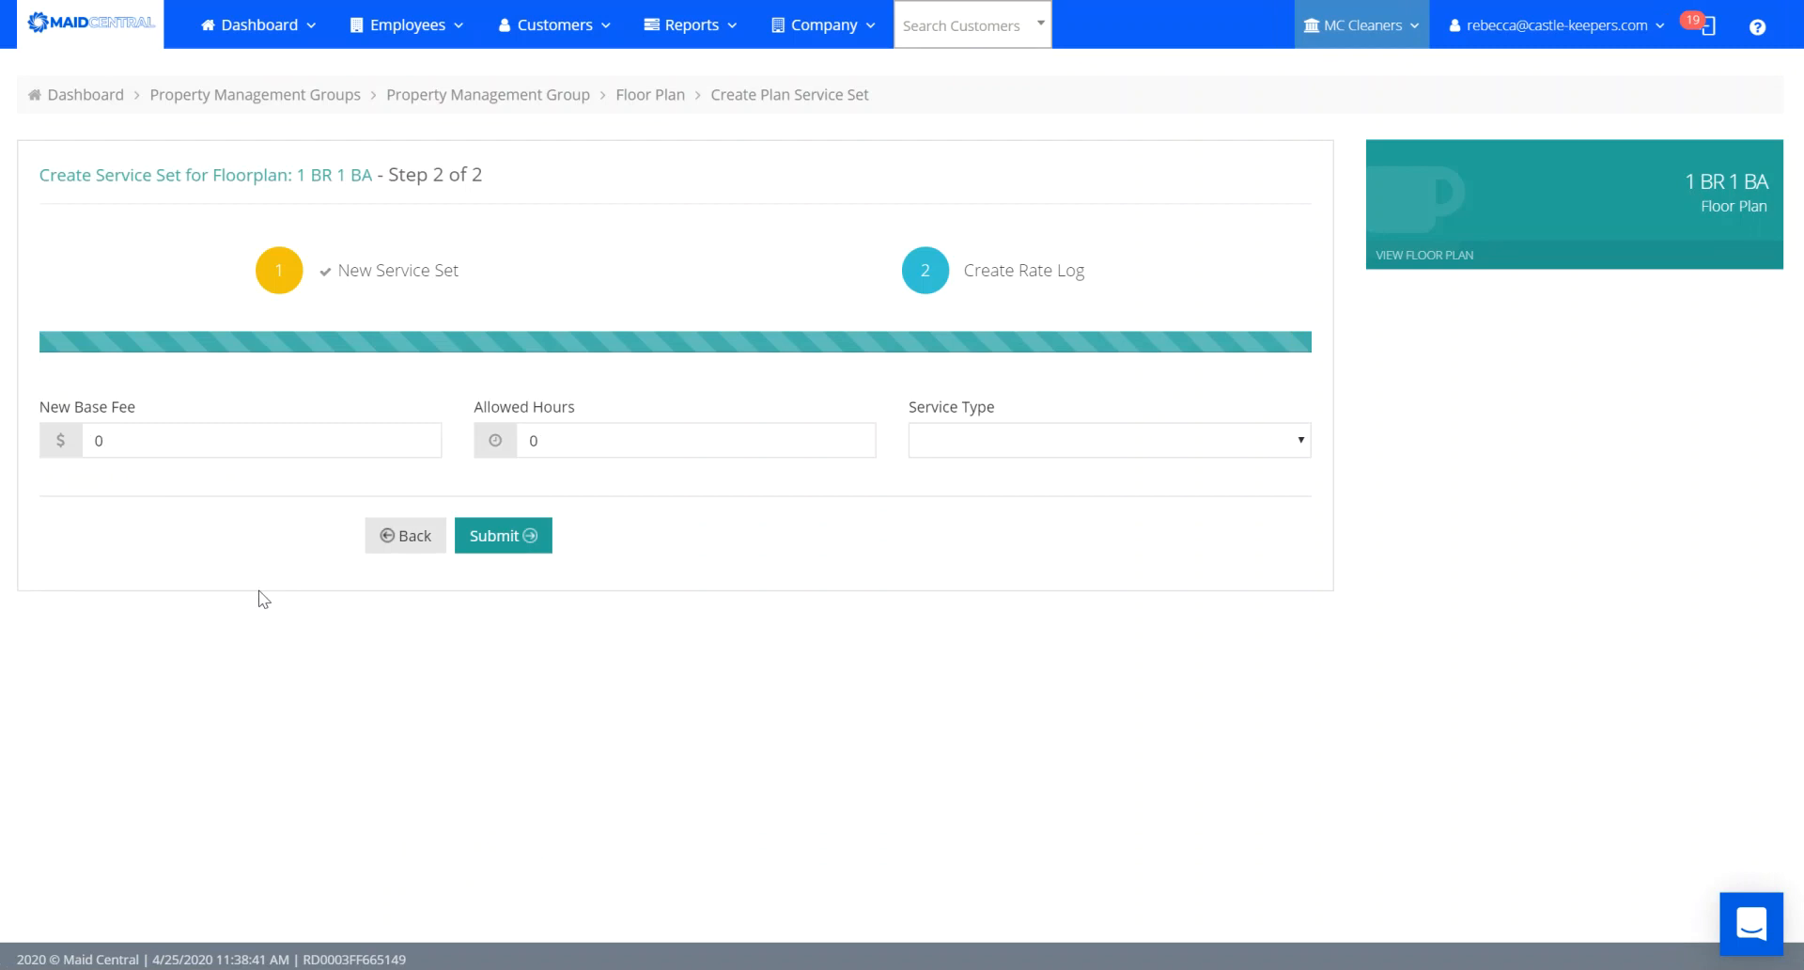
pyautogui.click(210, 437)
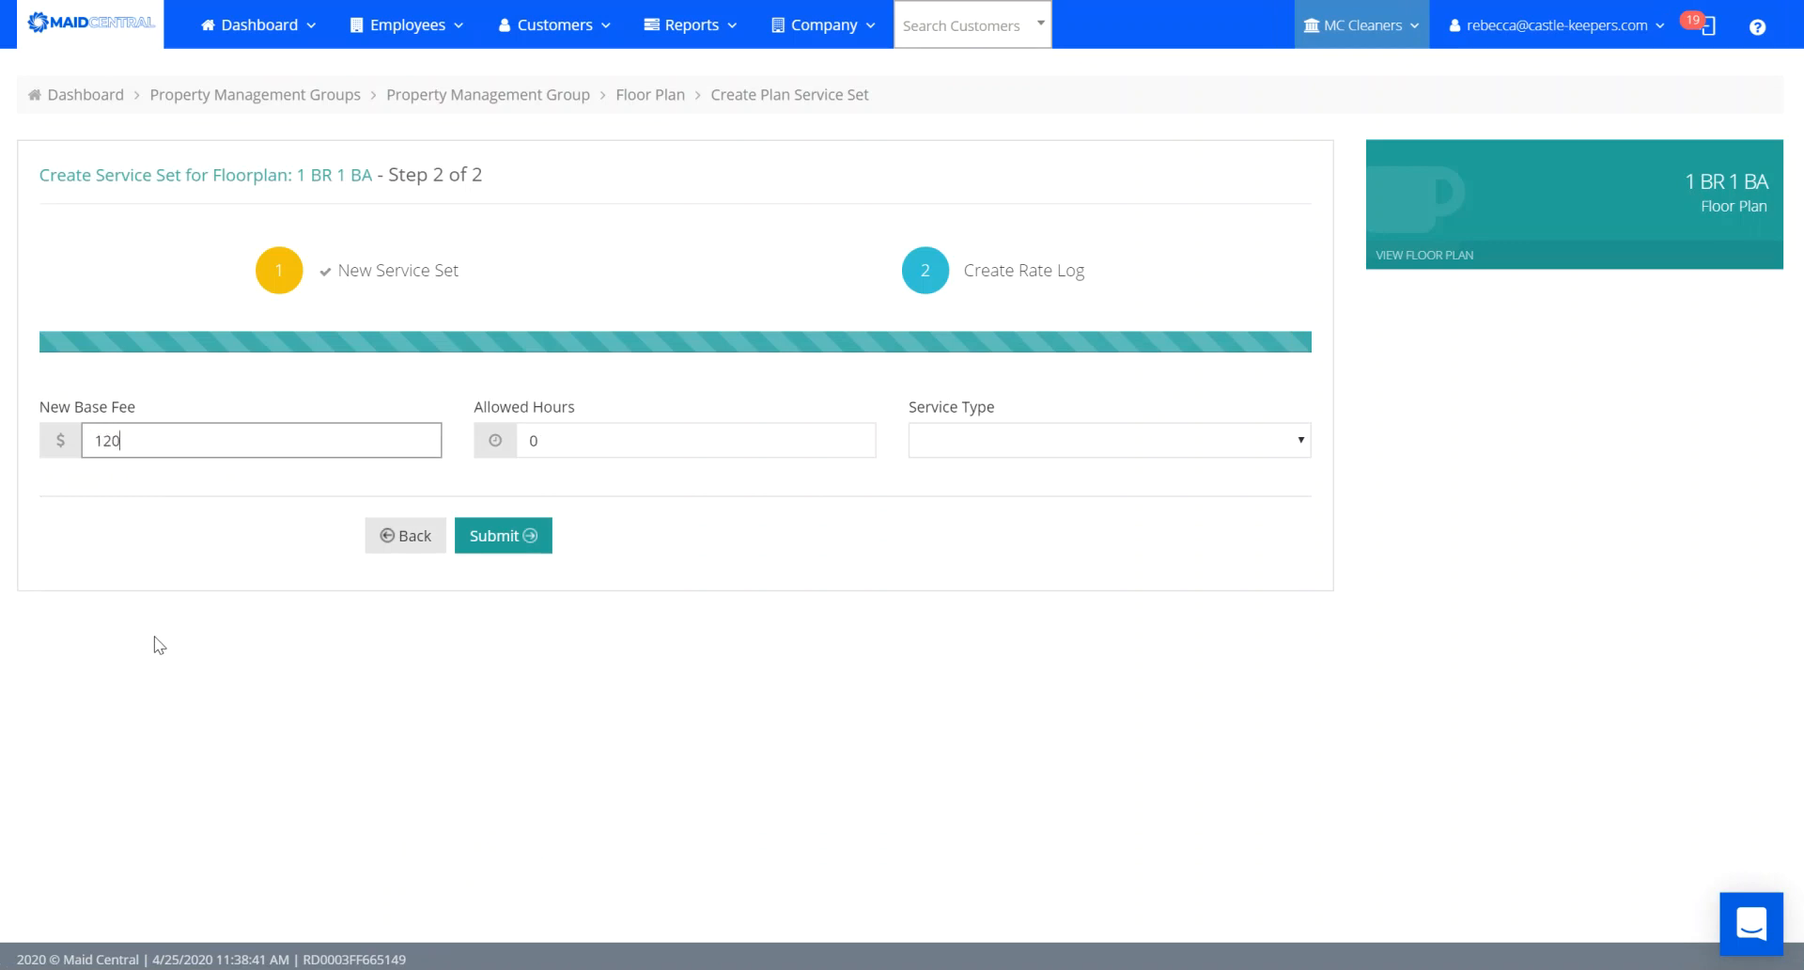
pyautogui.click(558, 439)
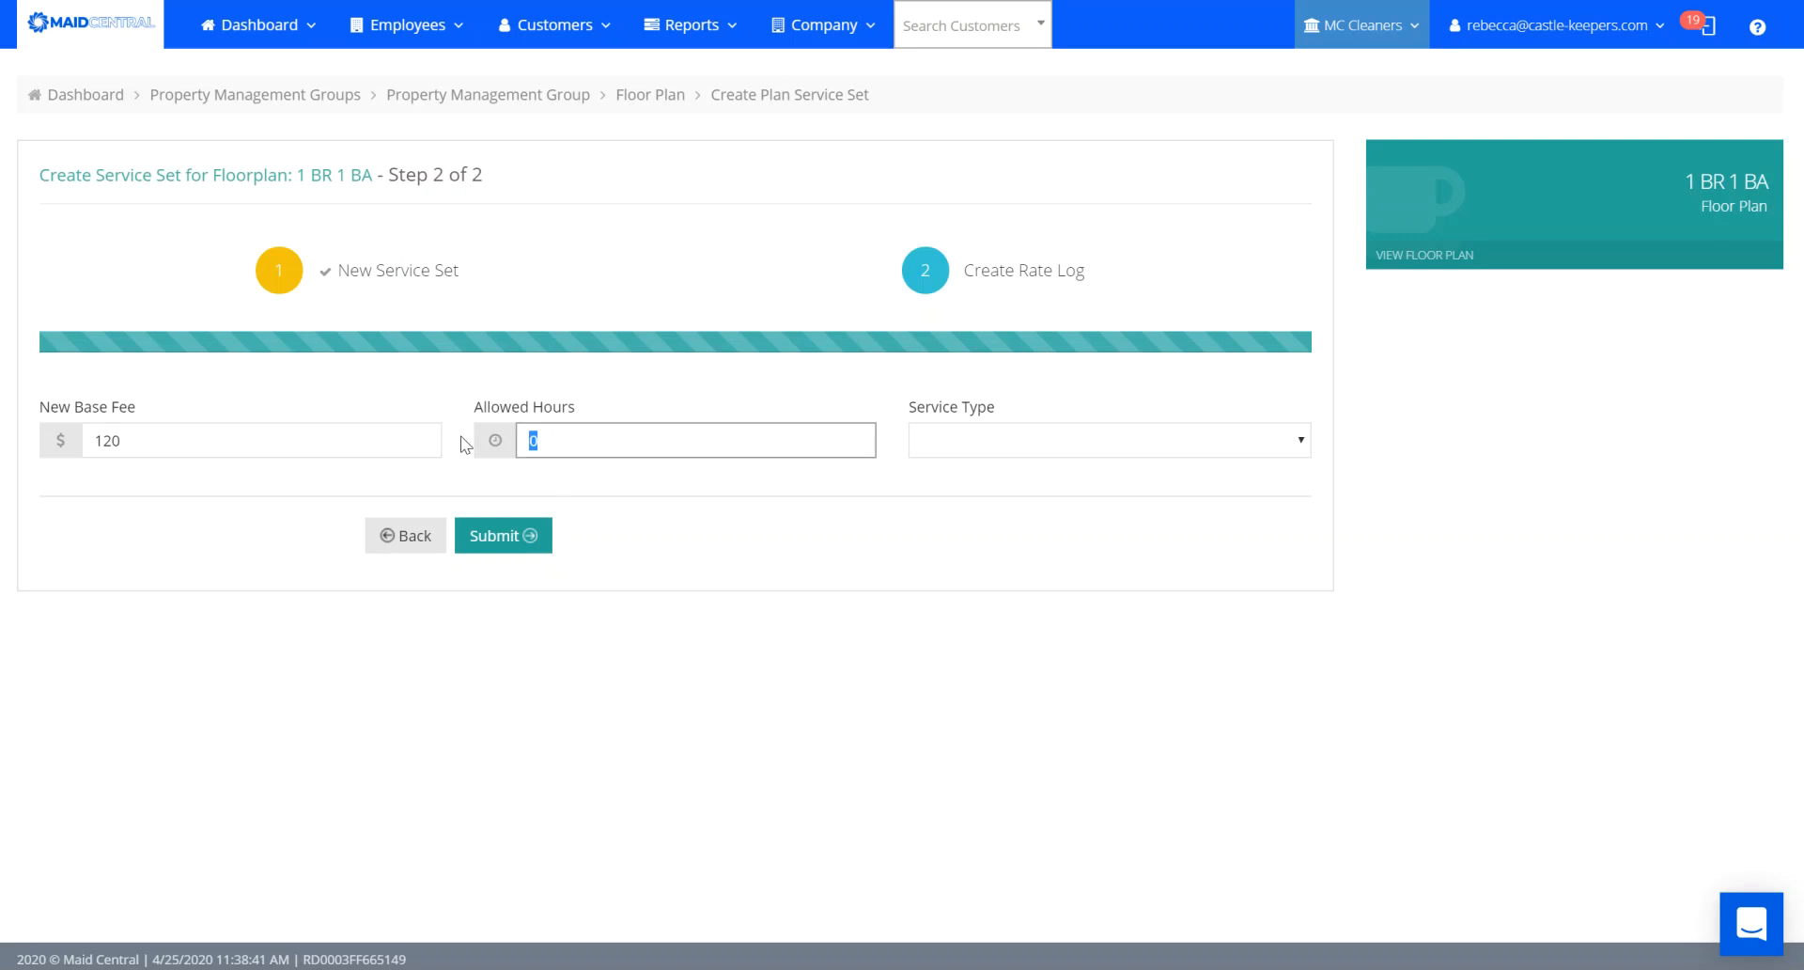
pyautogui.write('2')
pyautogui.click(986, 442)
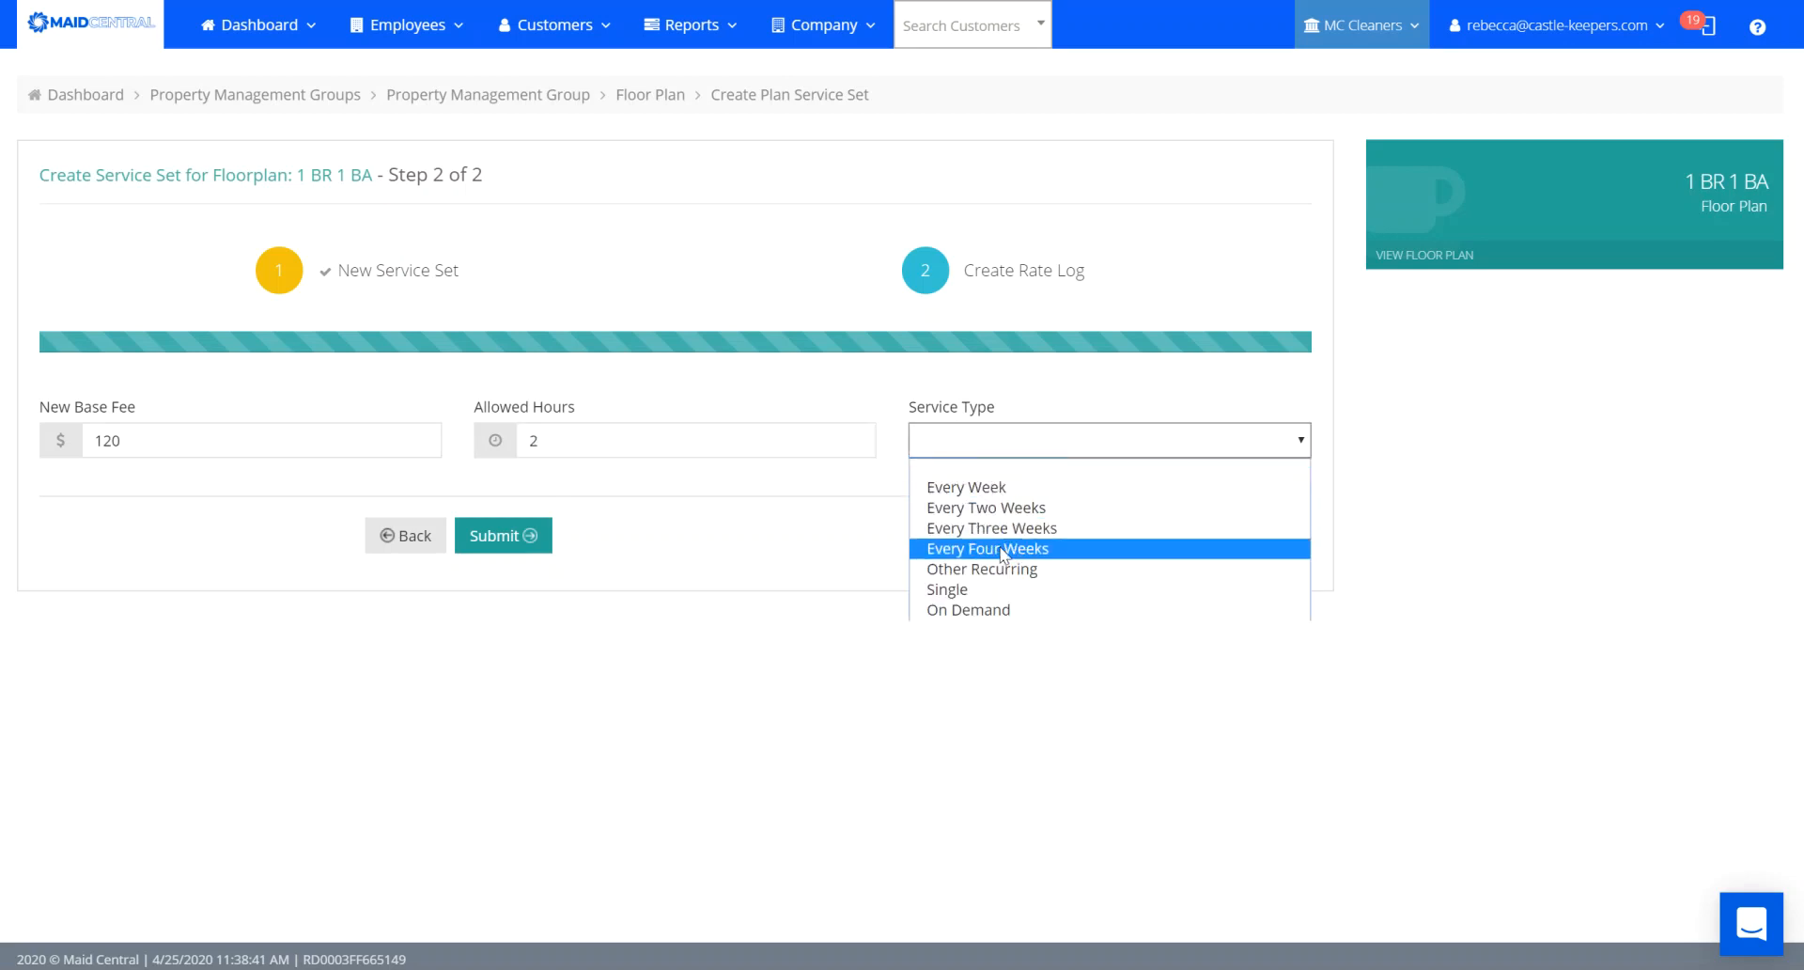
pyautogui.click(986, 609)
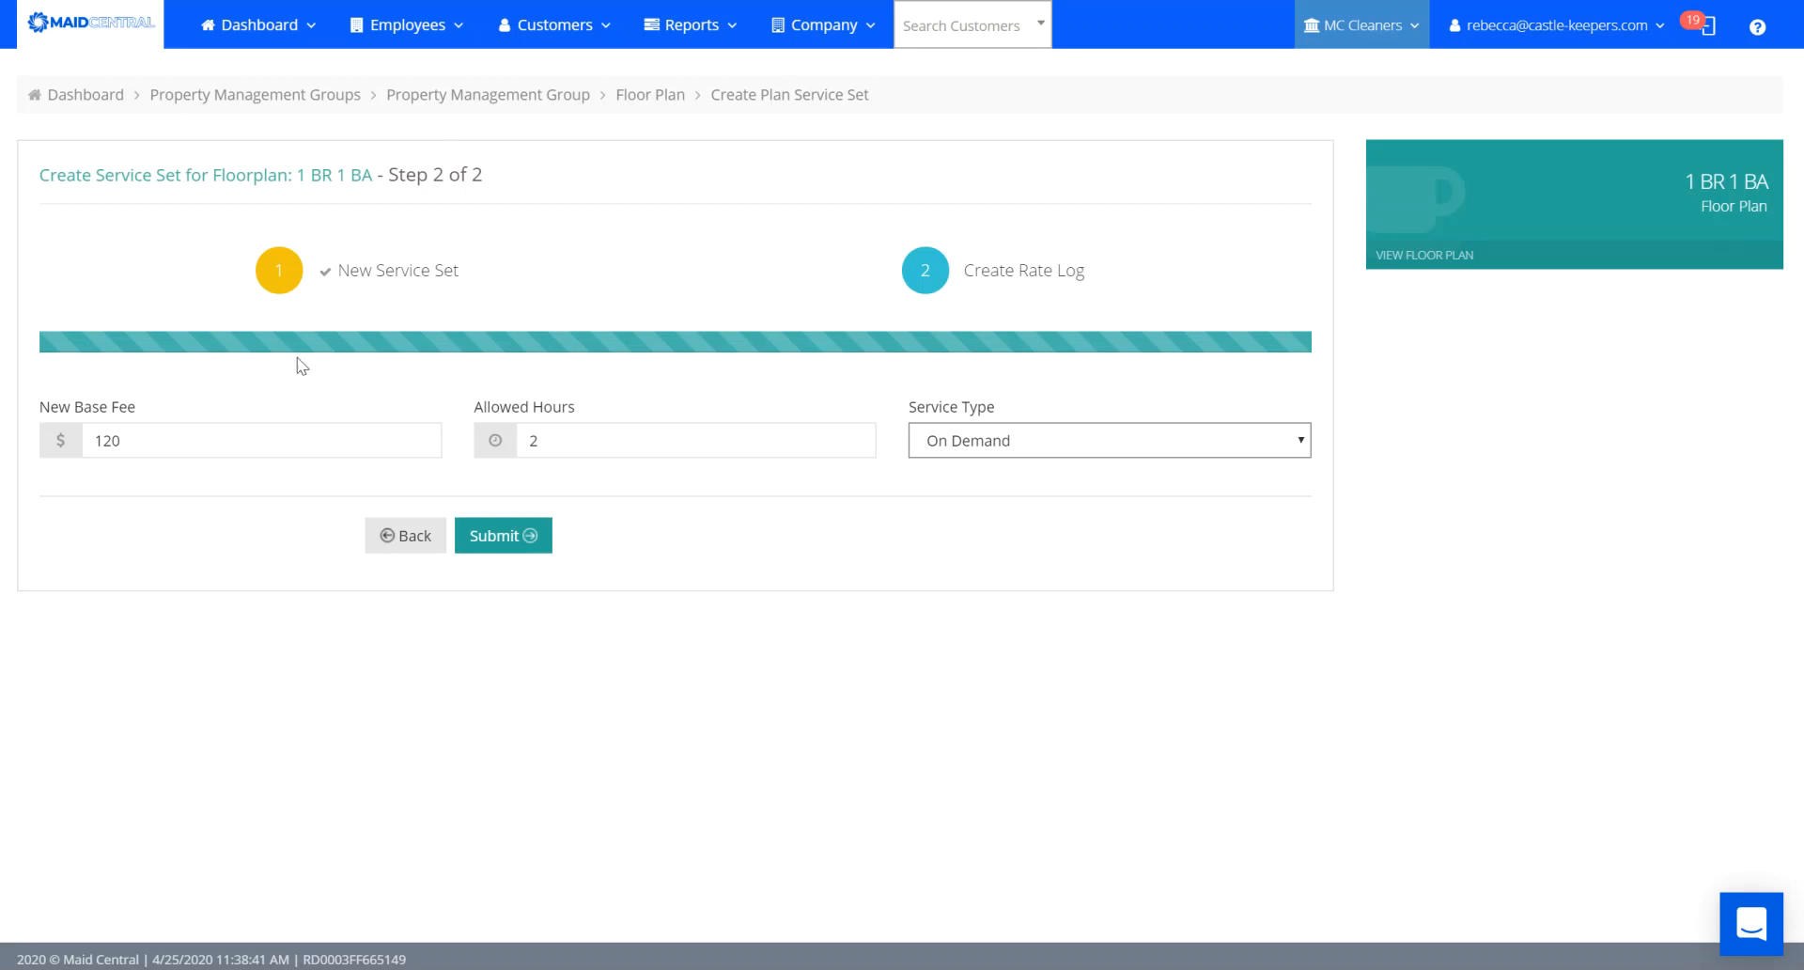
# Submit Turn Clean, then navigate back via breadcrumbs to Property Test Apartments' Floor Plans.
pyautogui.click(484, 538)
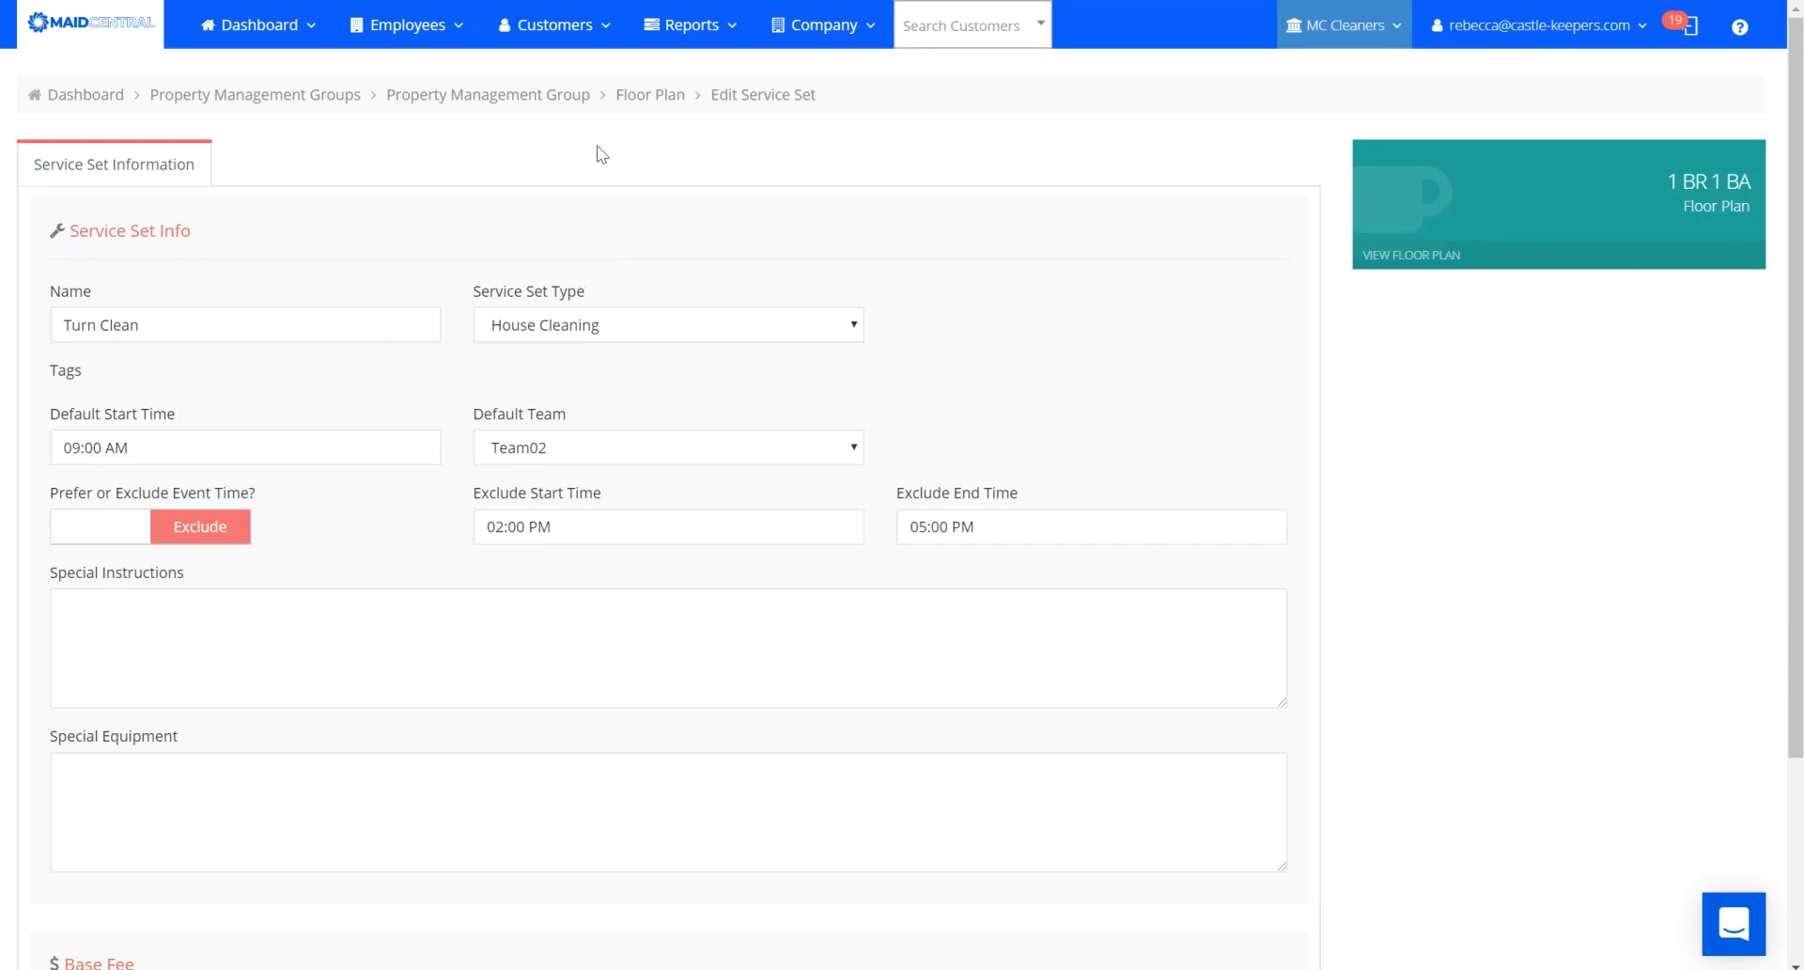
pyautogui.click(641, 98)
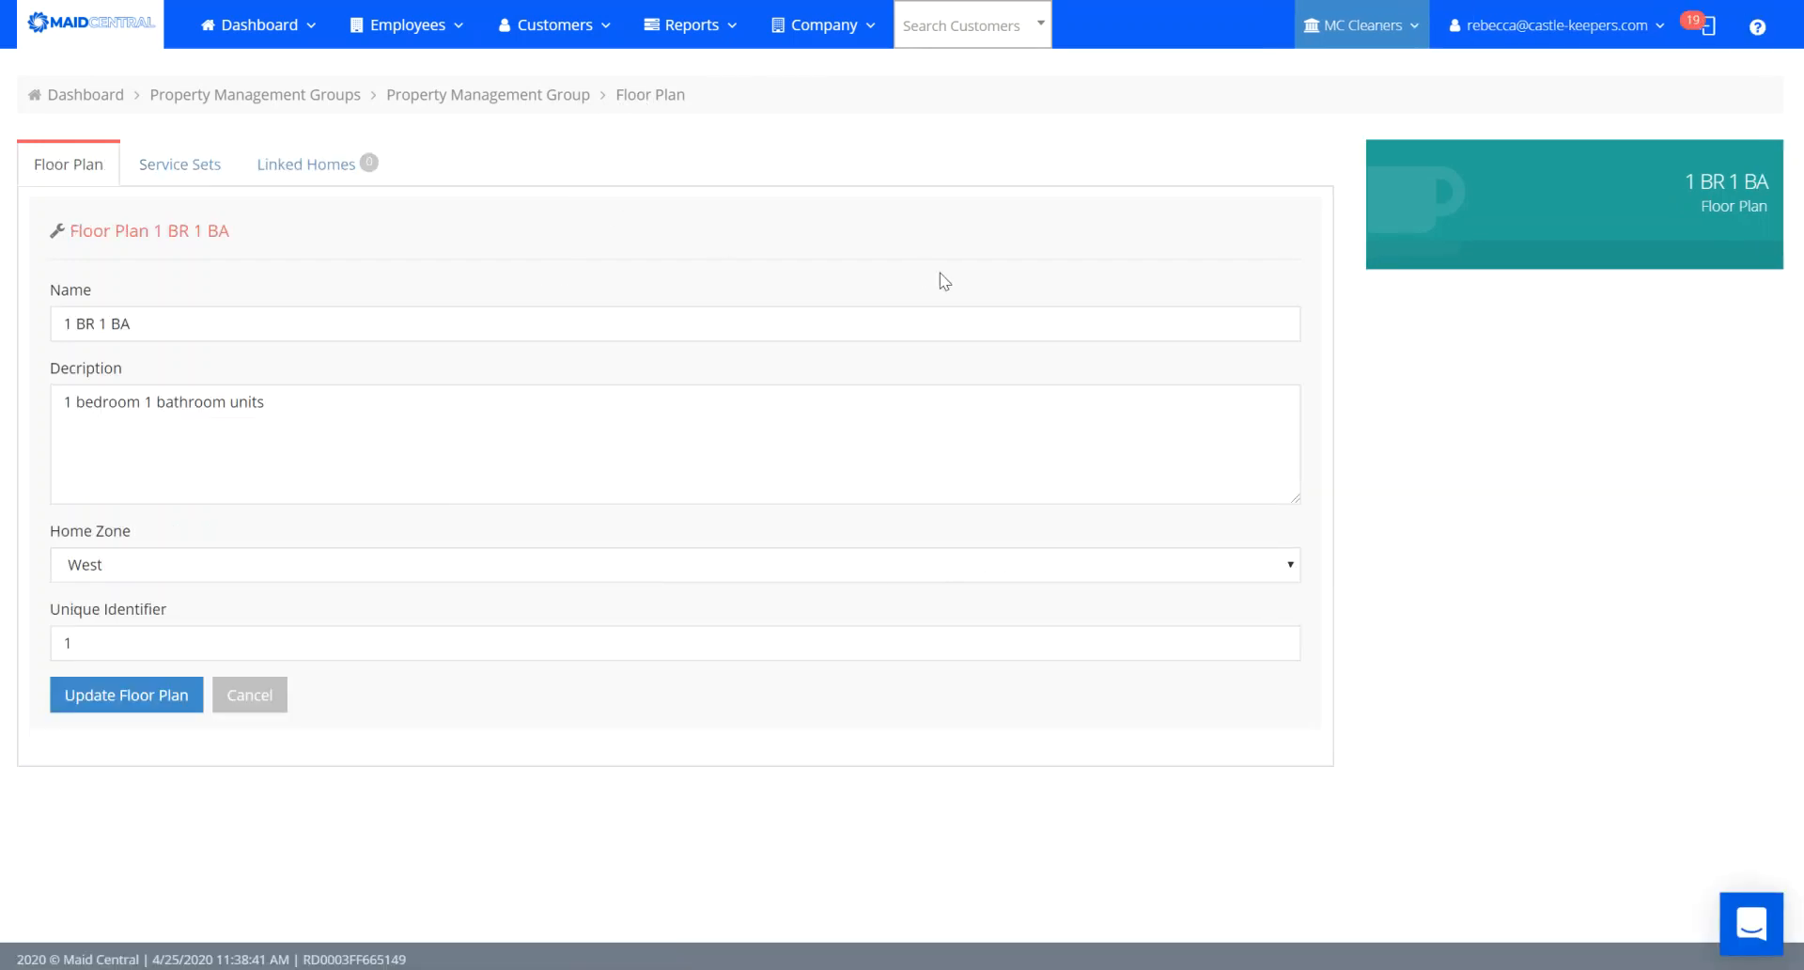
pyautogui.click(443, 103)
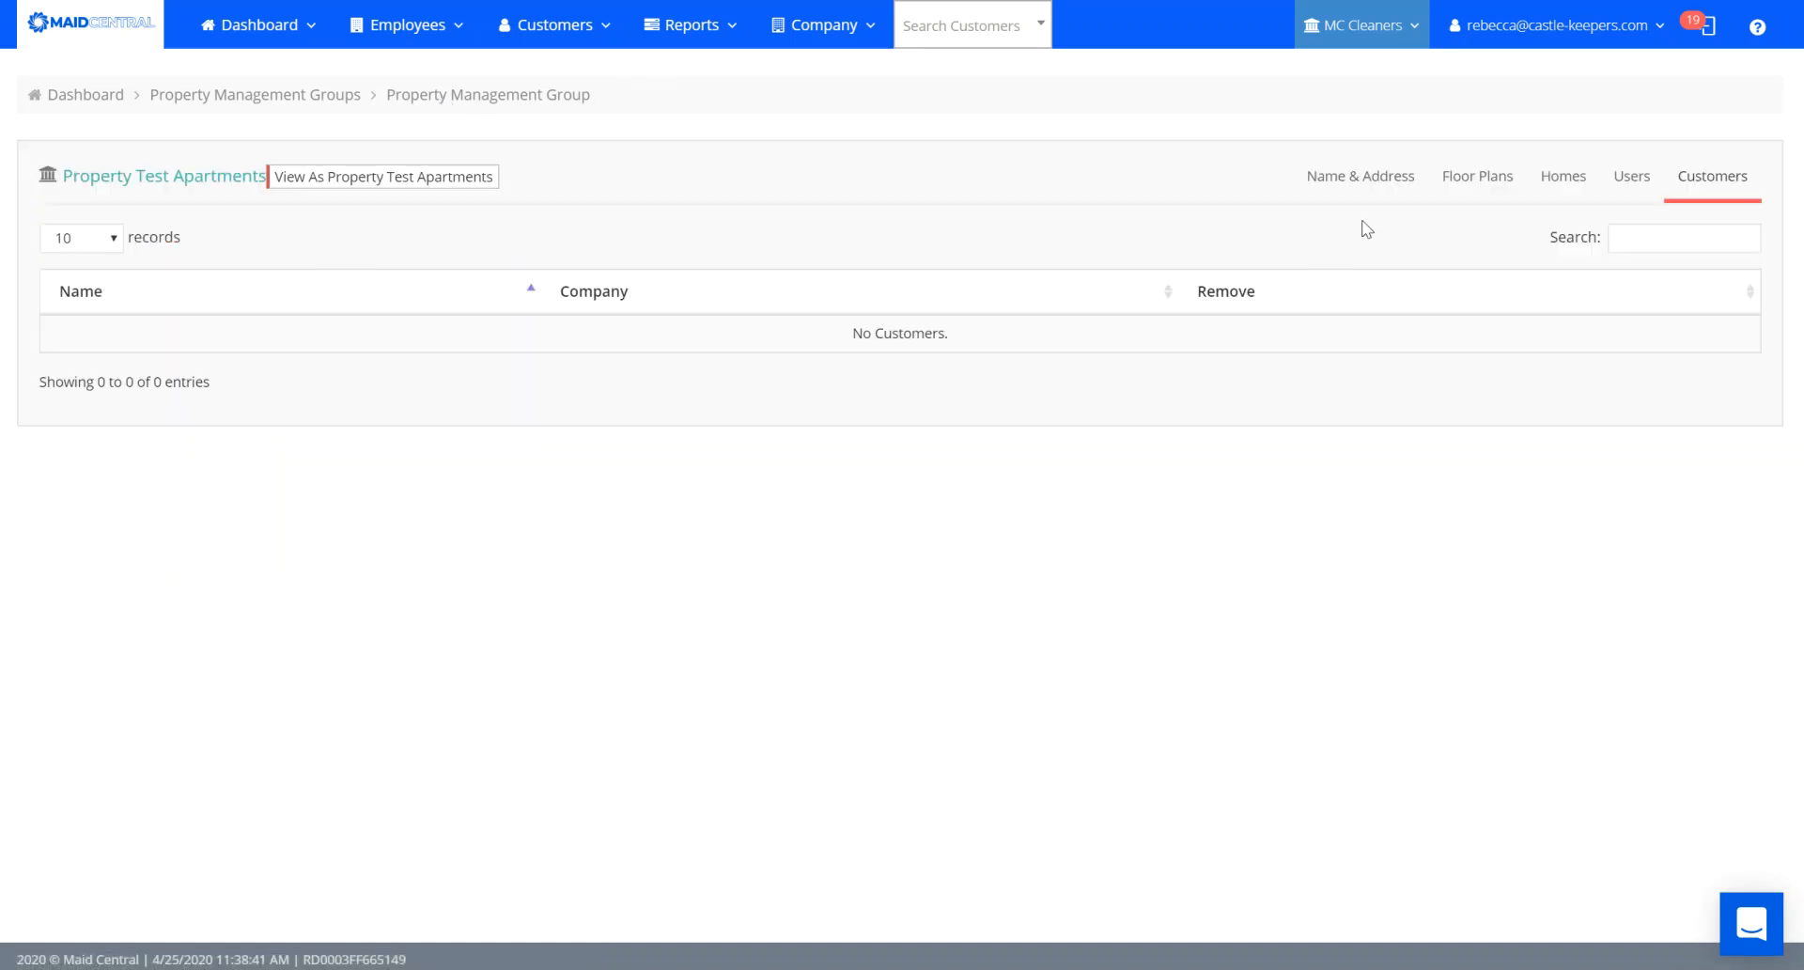
pyautogui.click(1491, 183)
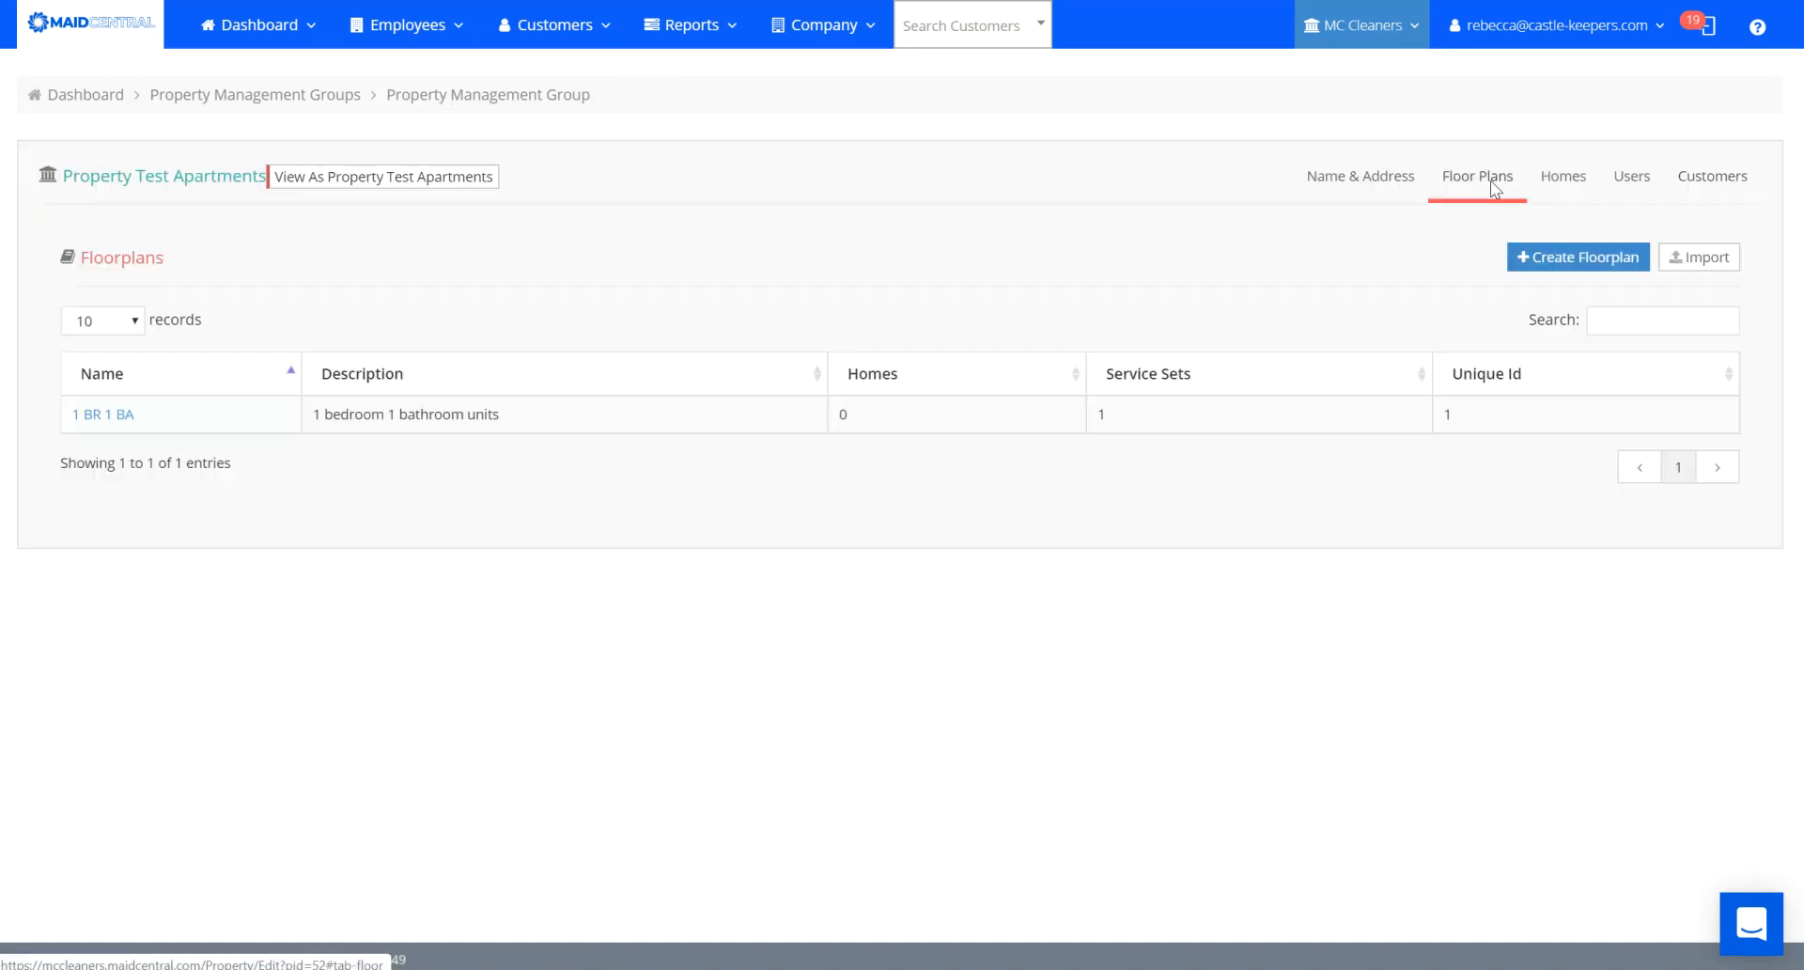
# Add the 2 BR 2 BA floor plan, then switch to the homes spreadsheet in Excel.
pyautogui.click(1588, 267)
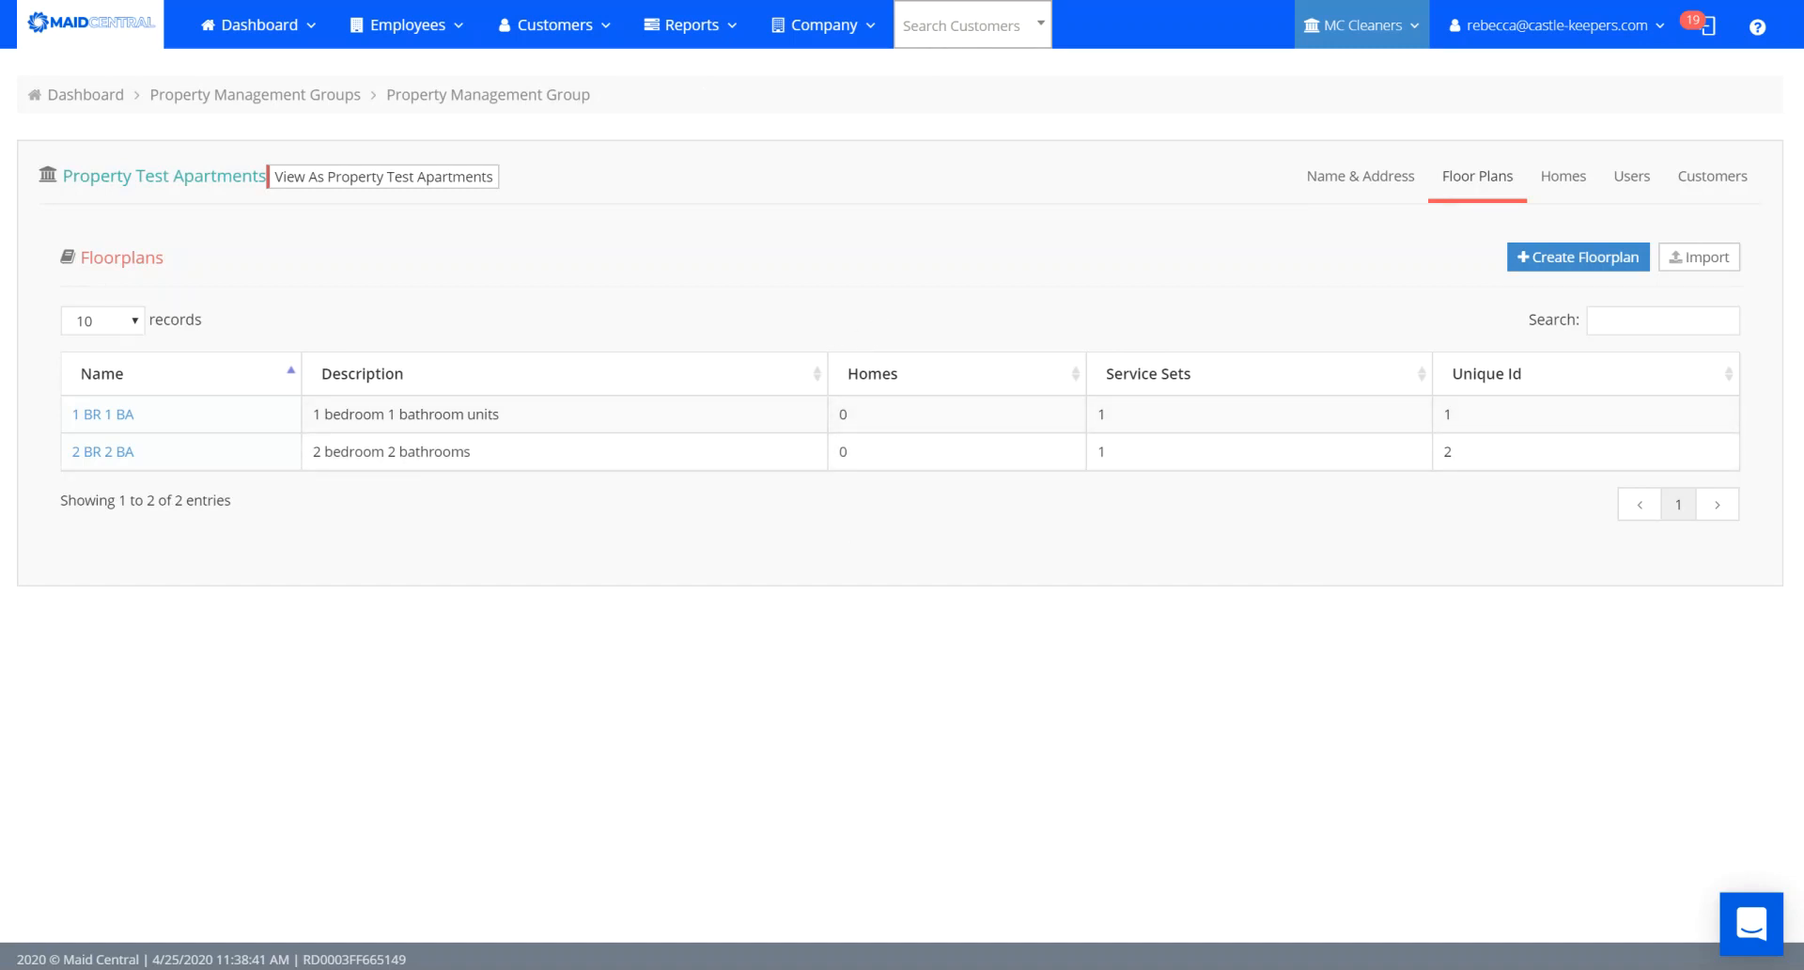
pyautogui.click(786, 969)
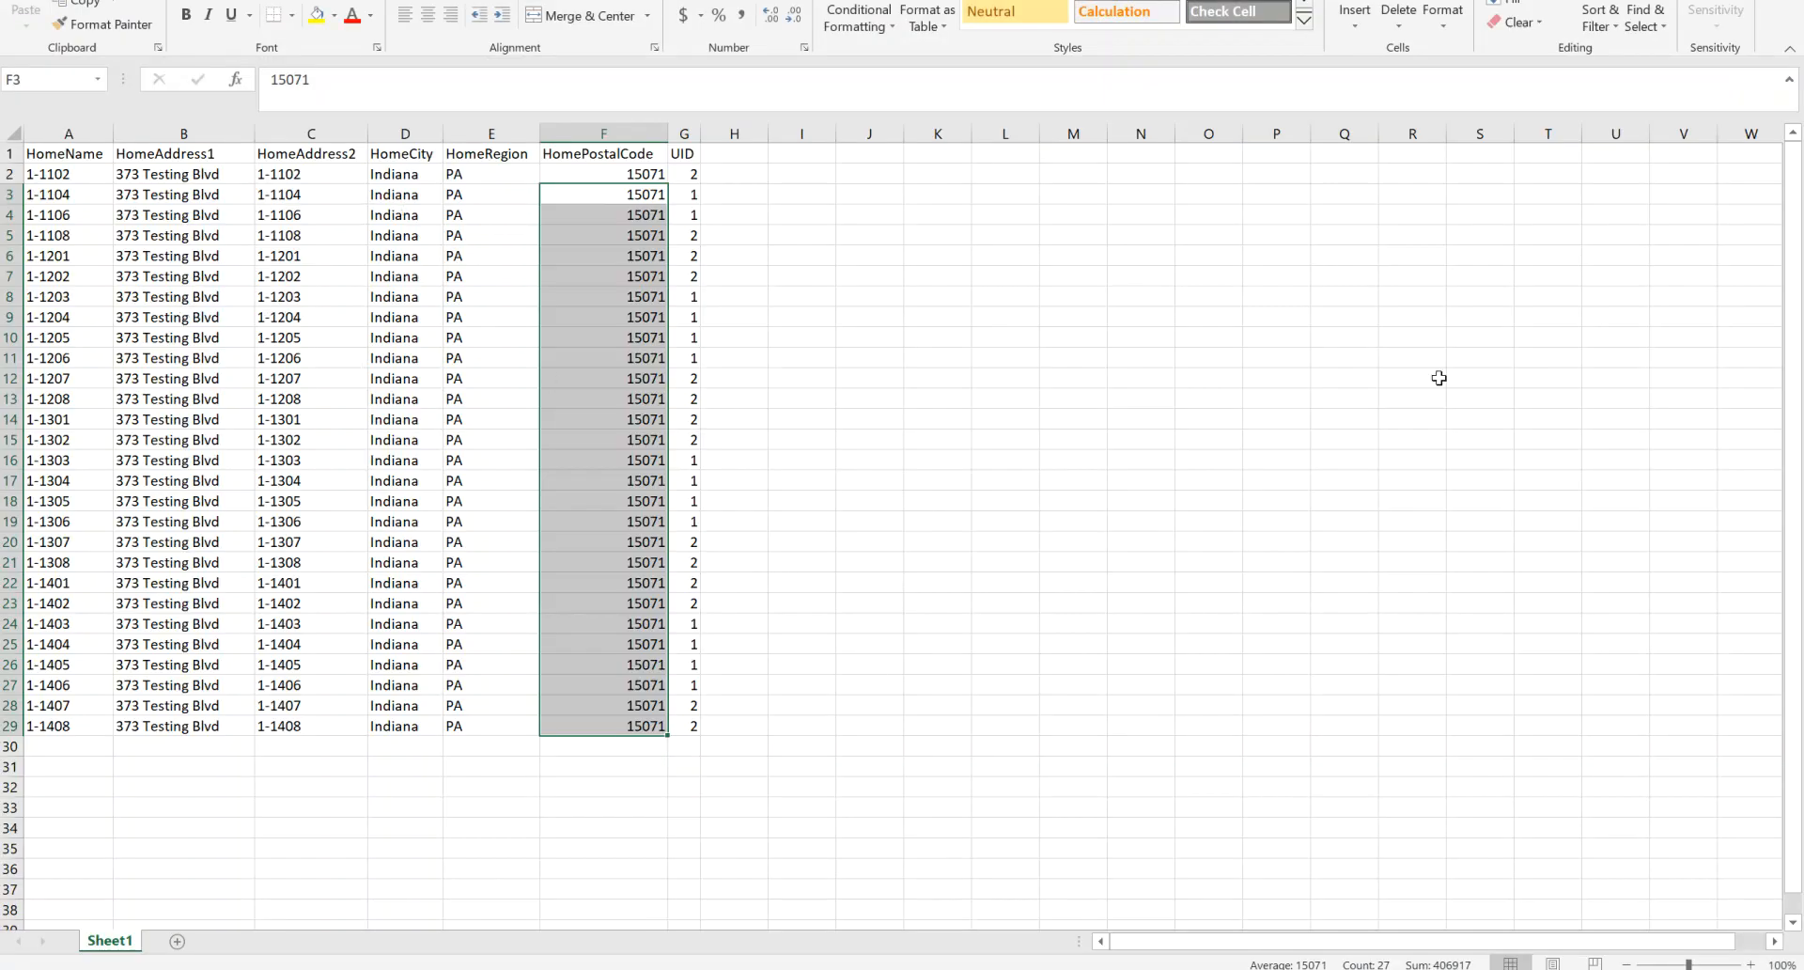
# Return to Maid Central and start a homes import from the Floorplans tab.
pyautogui.hotkey('alt', 'Tab')
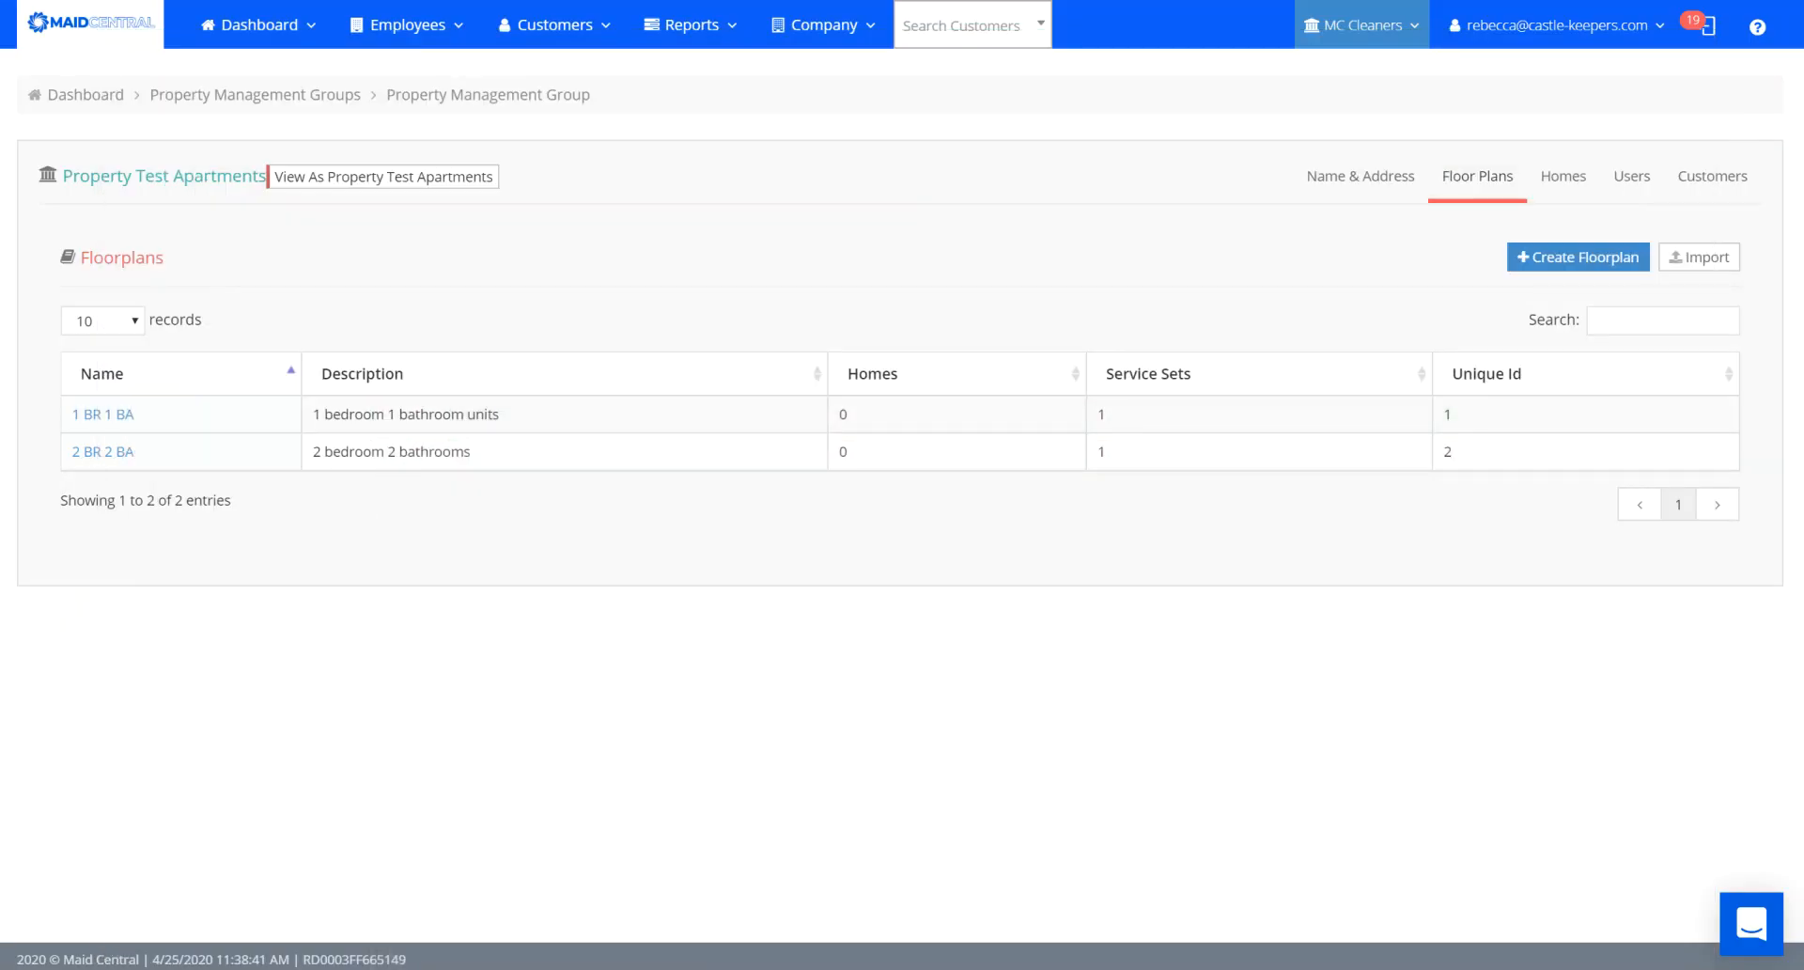
pyautogui.click(1694, 259)
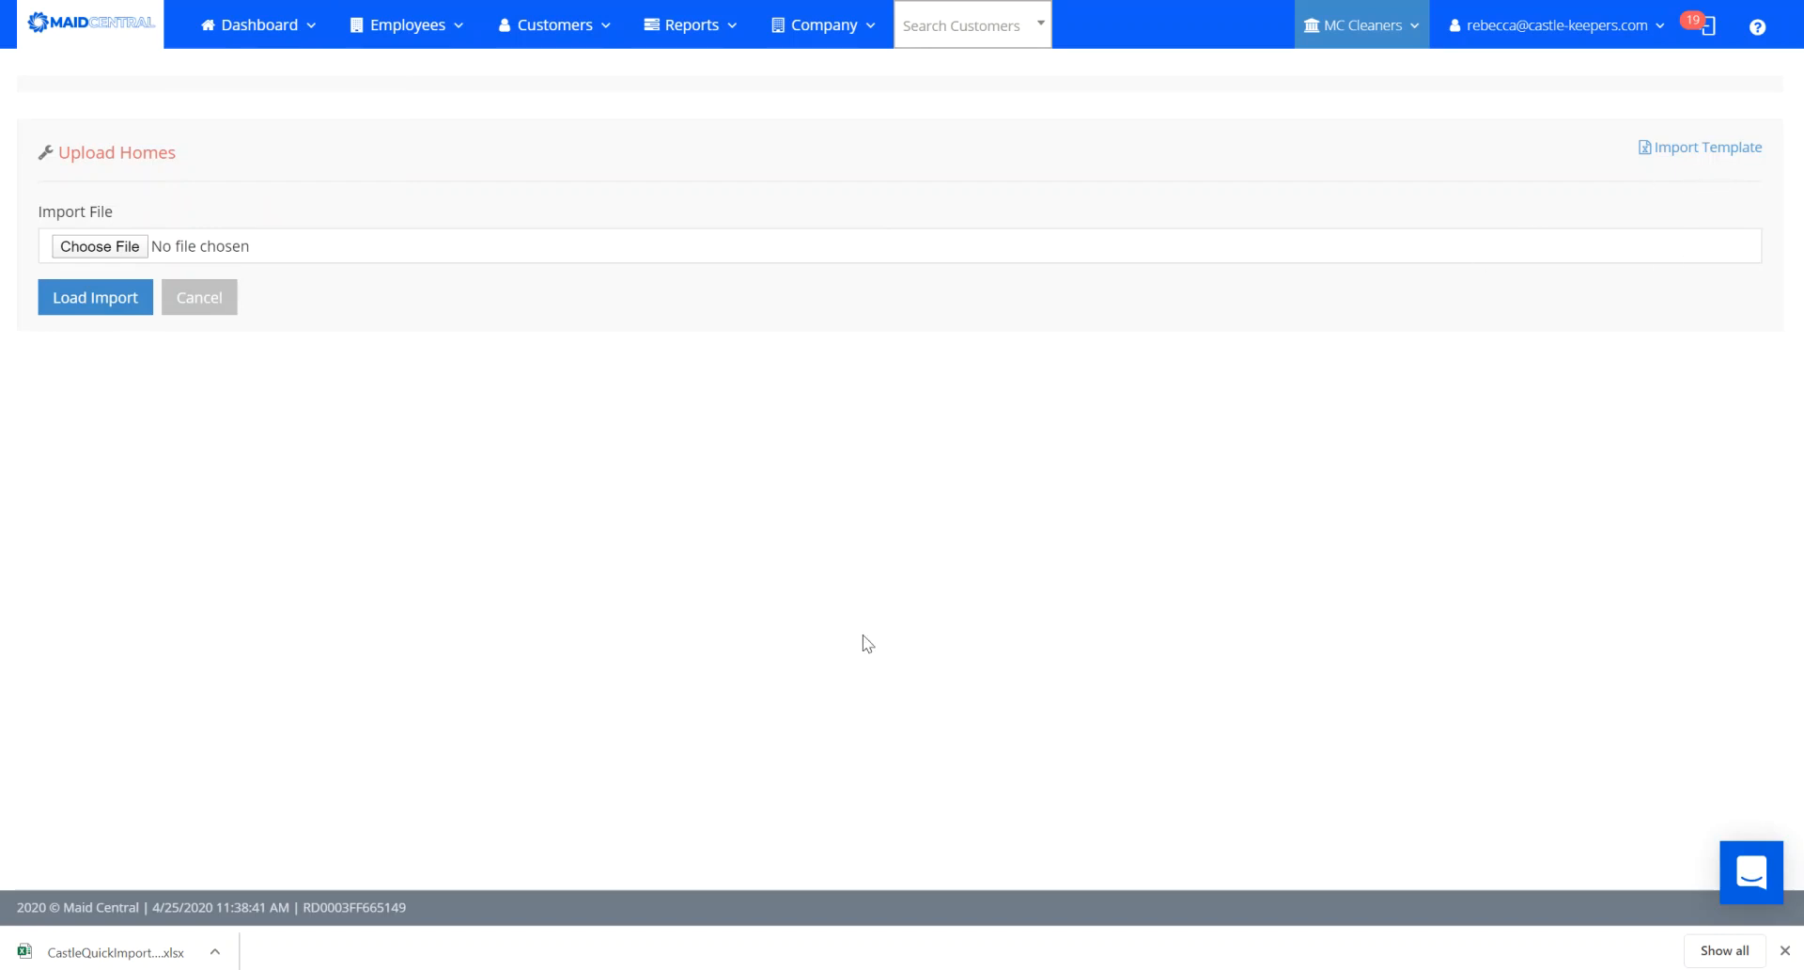
# Open the downloaded CastleQuickImport workbook, then switch to the workbook holding the home data.
pyautogui.click(75, 952)
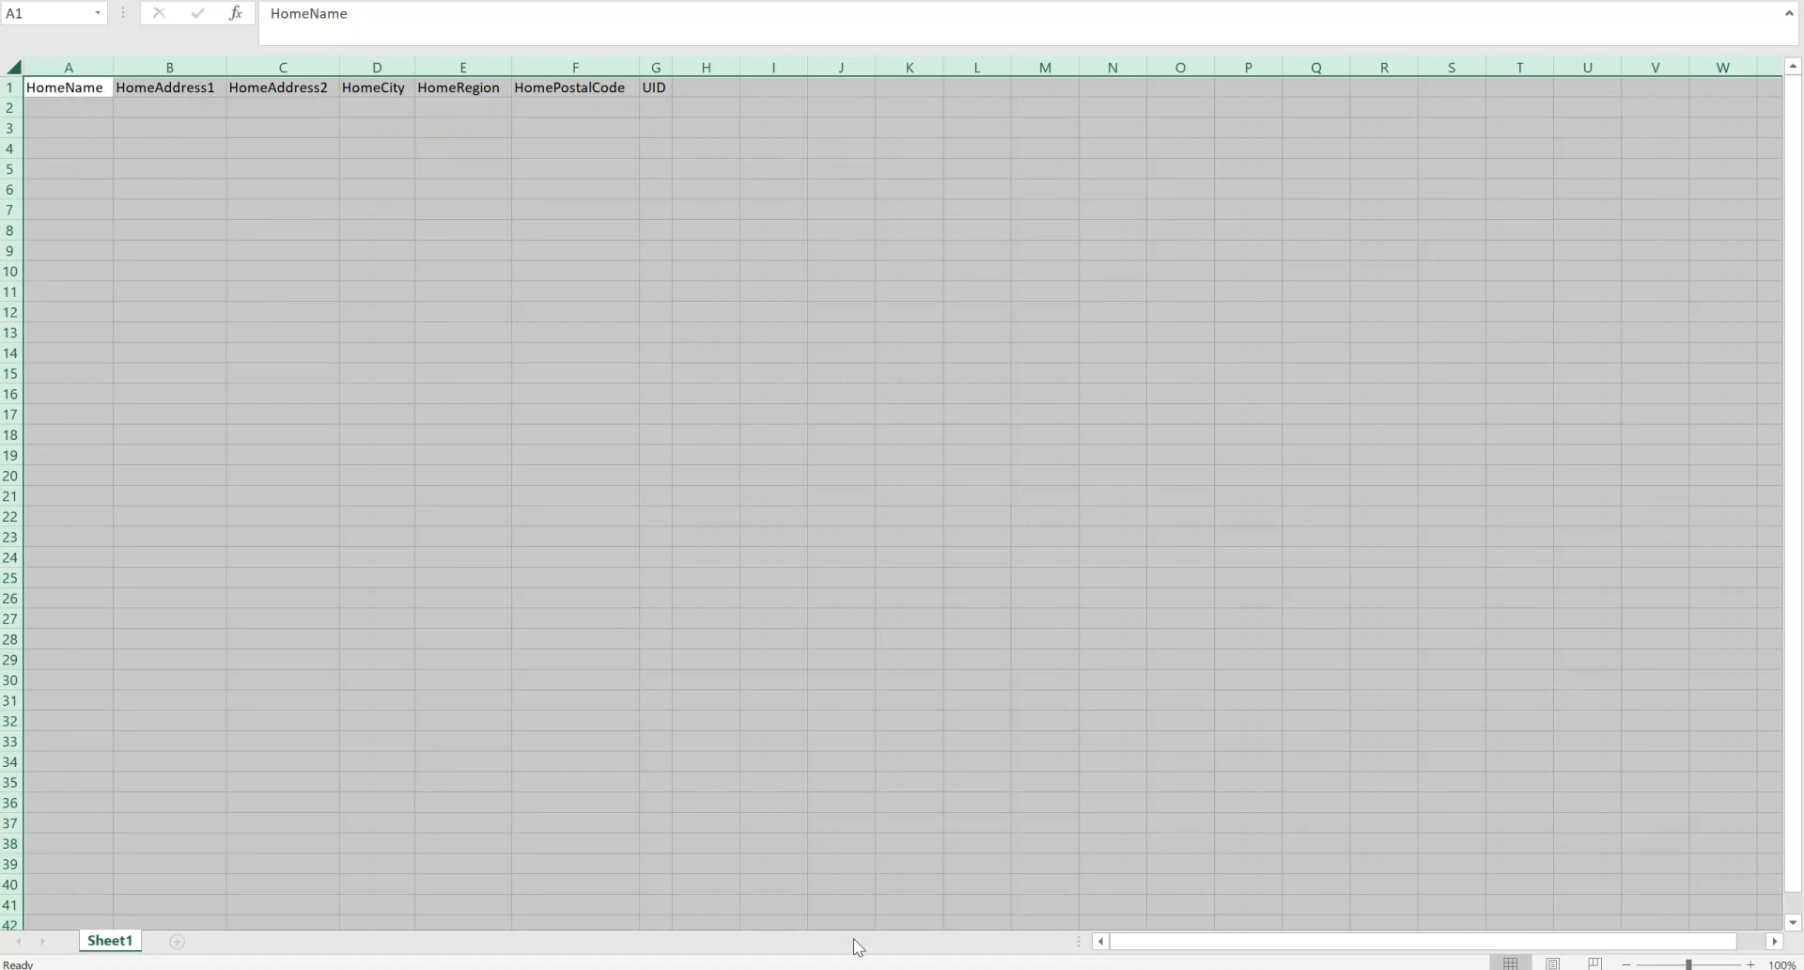
pyautogui.moveTo(808, 968)
pyautogui.click(714, 889)
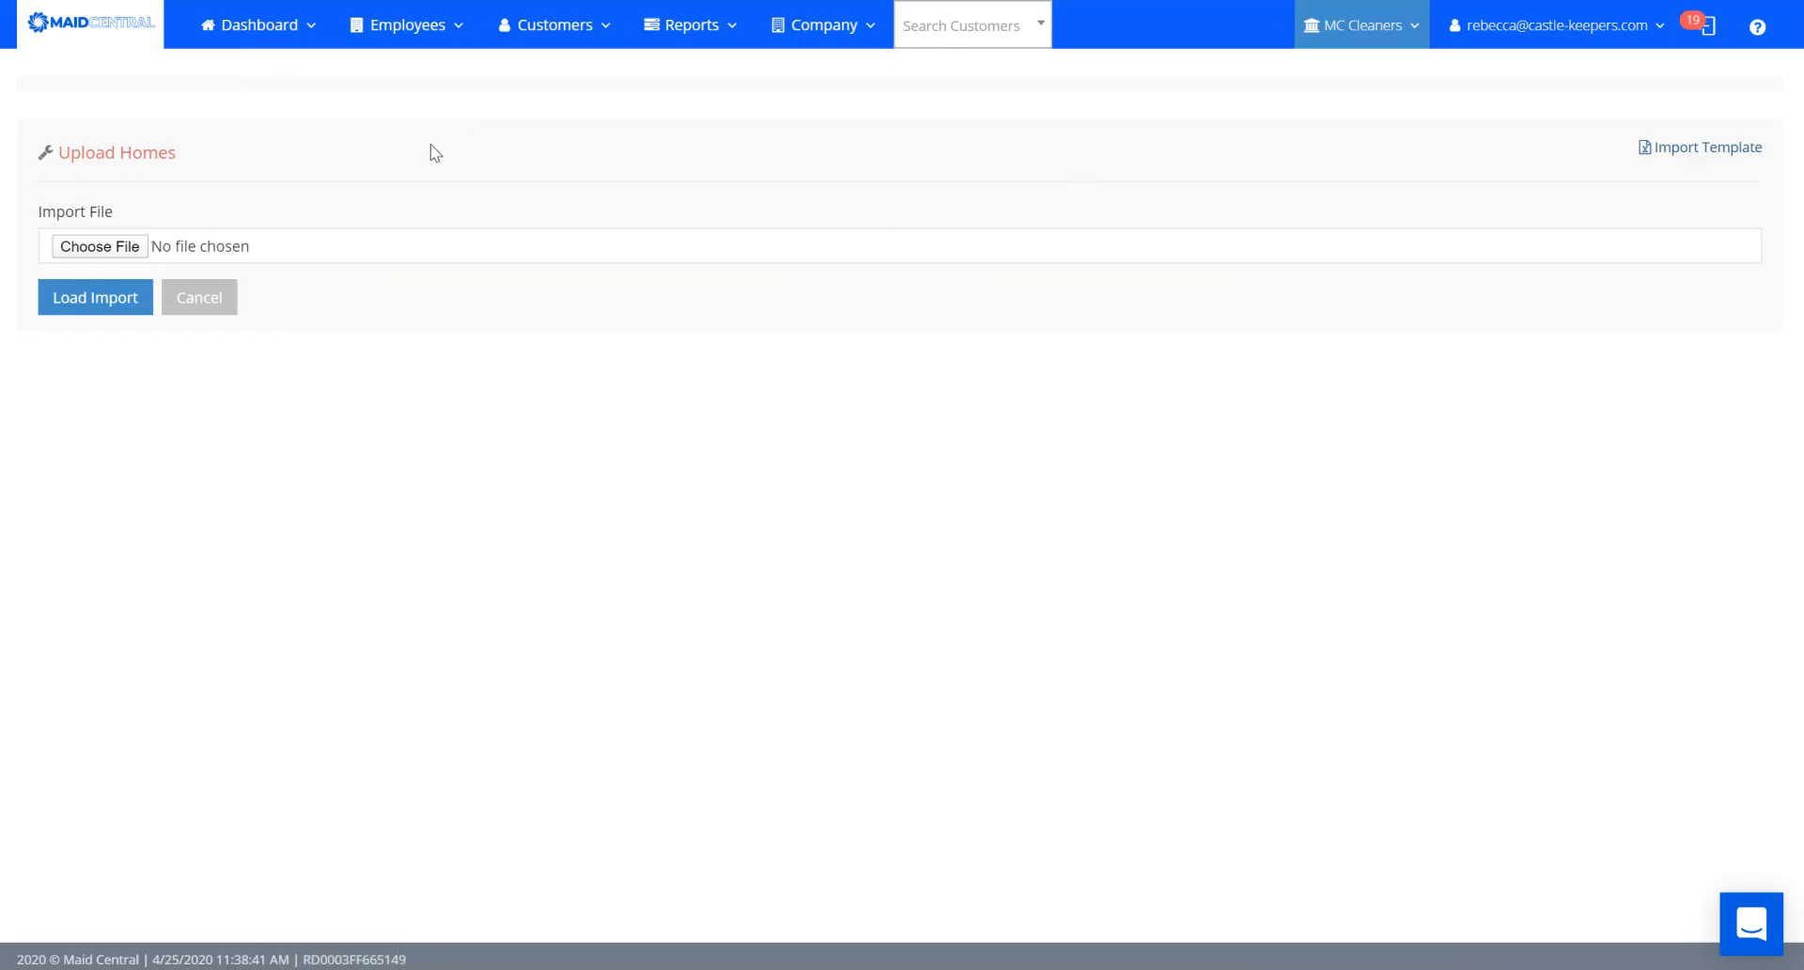
# Load TestingmportTemplatePMG.xlsx into Upload Homes to list the 373 Testing Blvd homes.
pyautogui.click(99, 248)
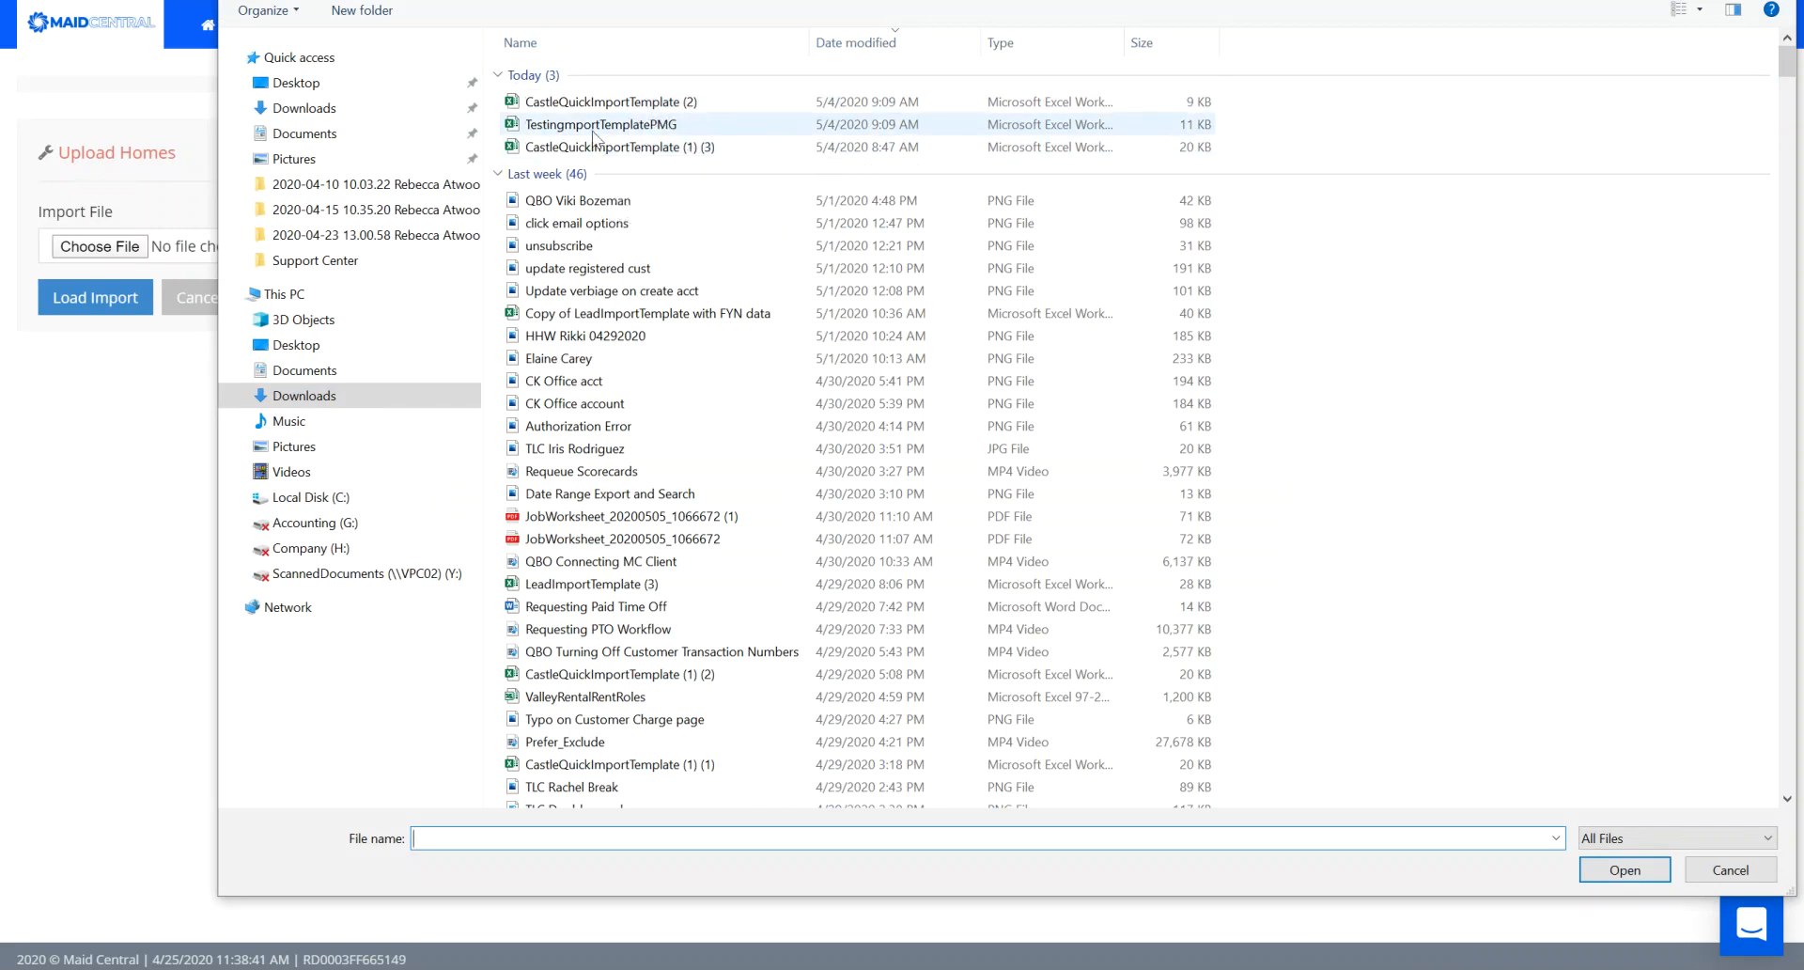
pyautogui.click(597, 126)
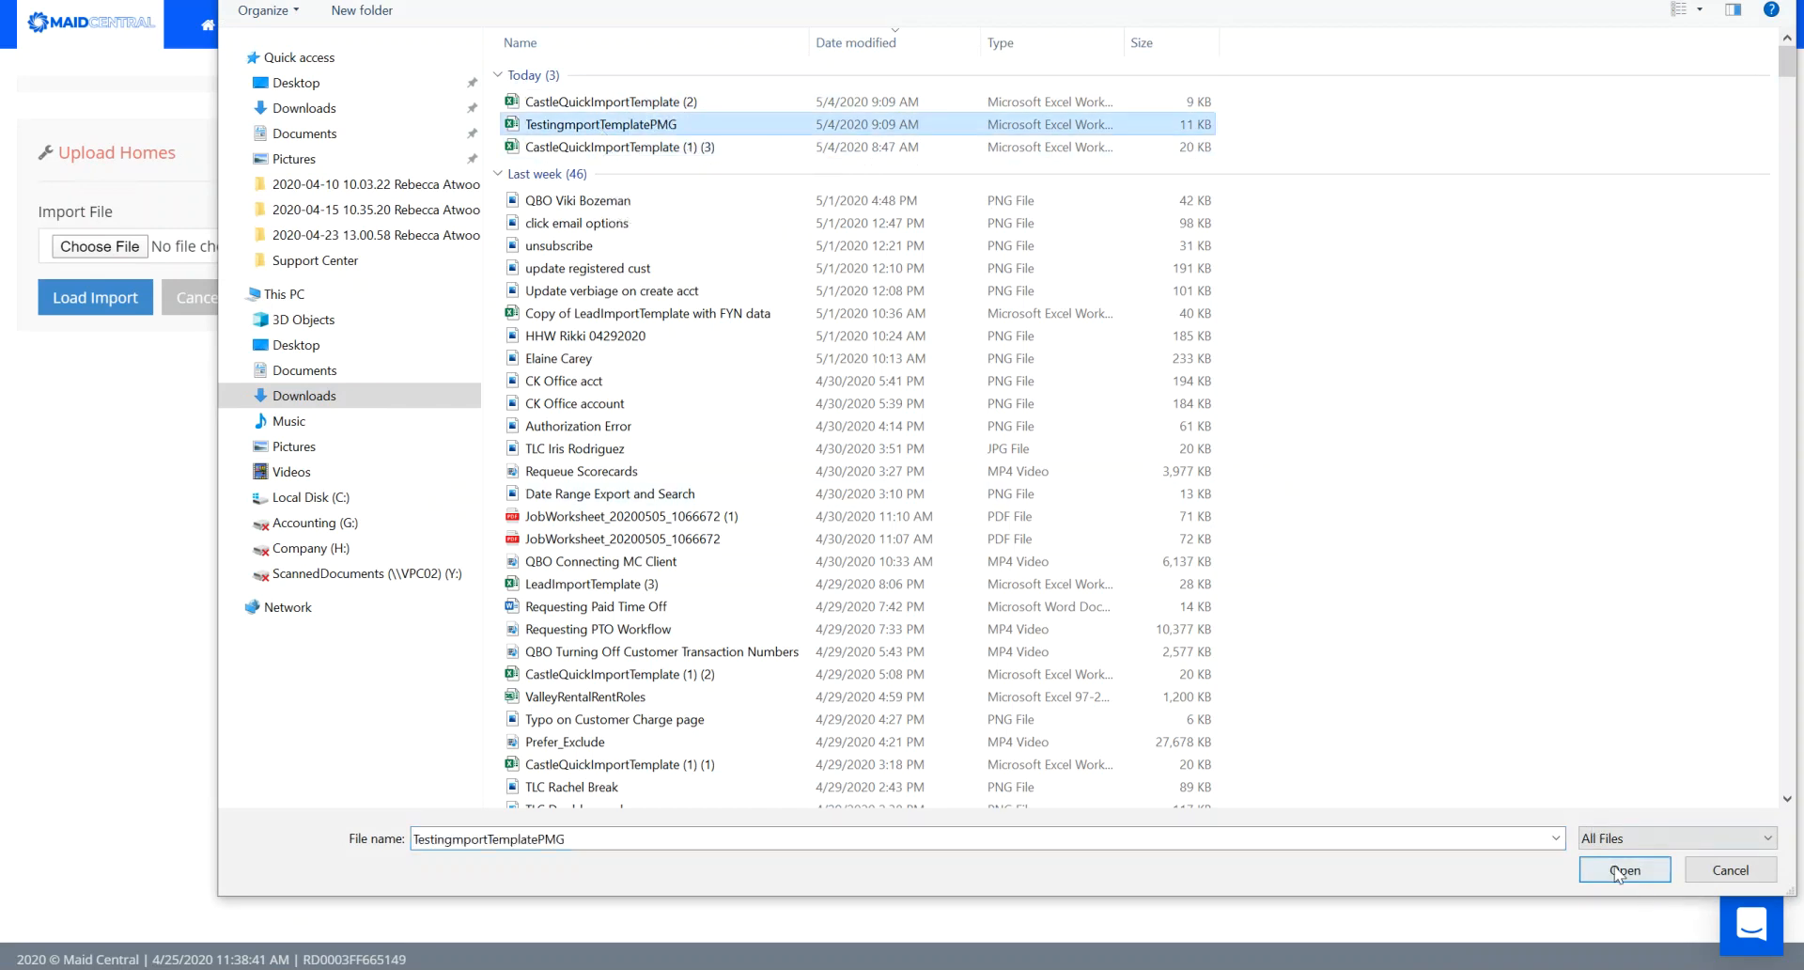
pyautogui.click(1627, 870)
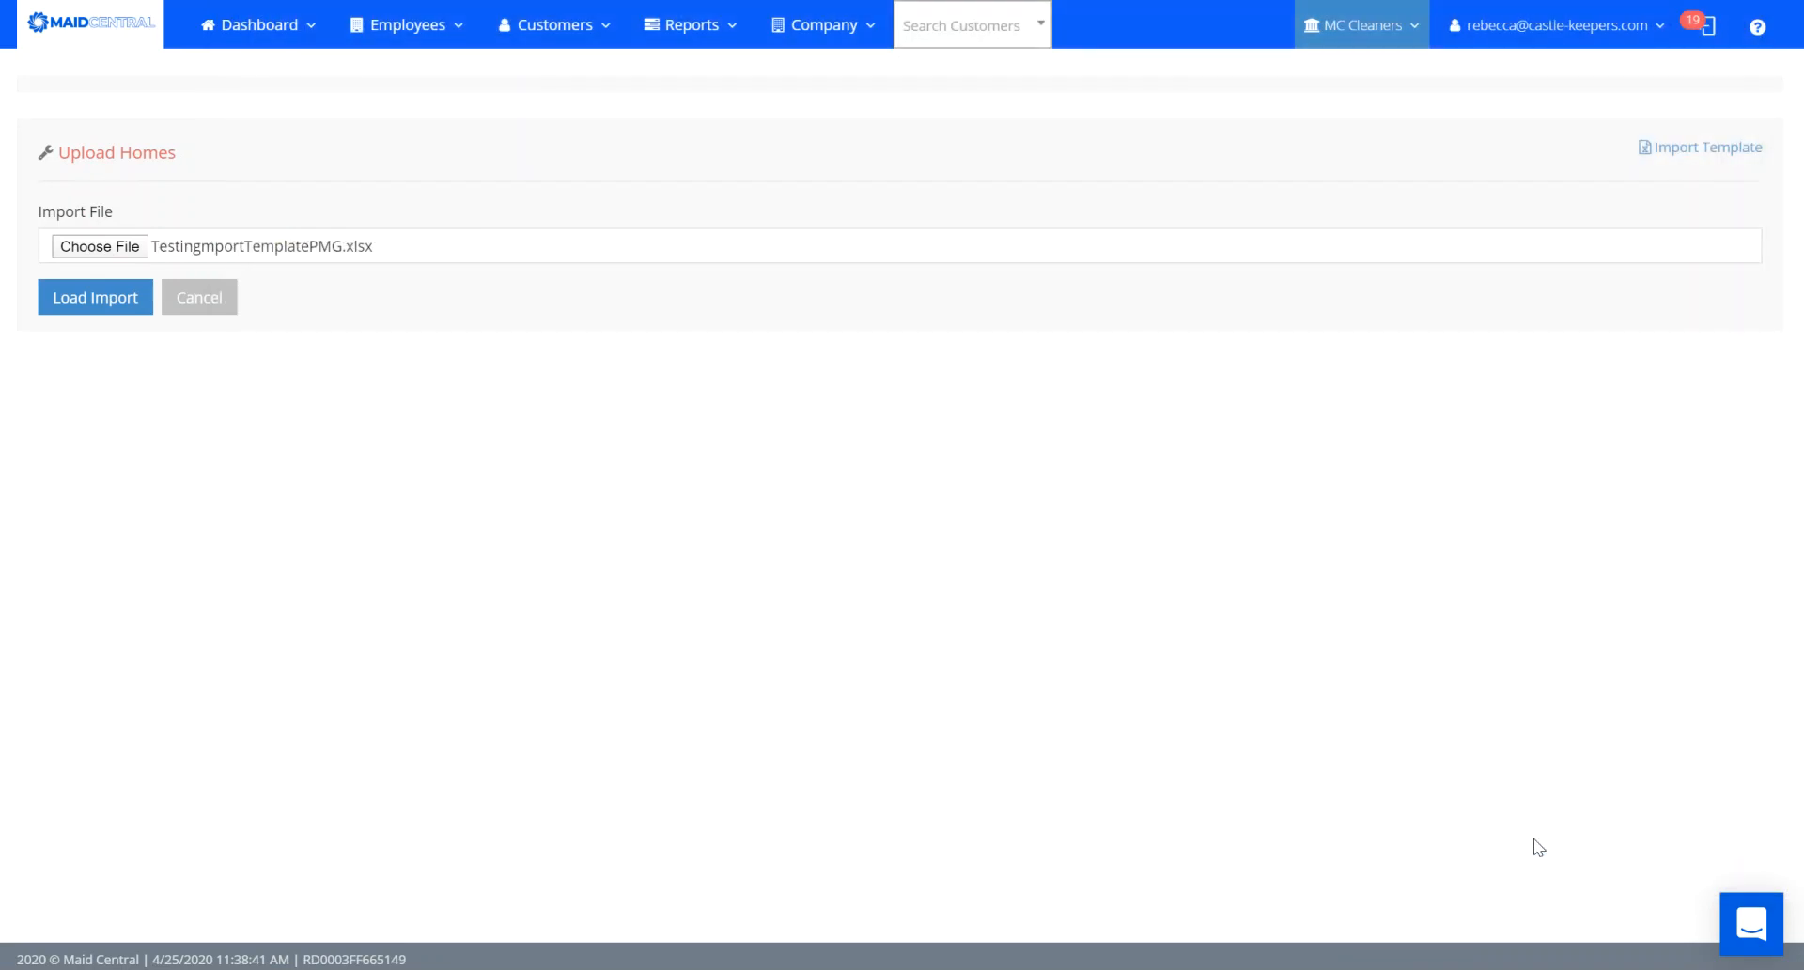
pyautogui.click(70, 293)
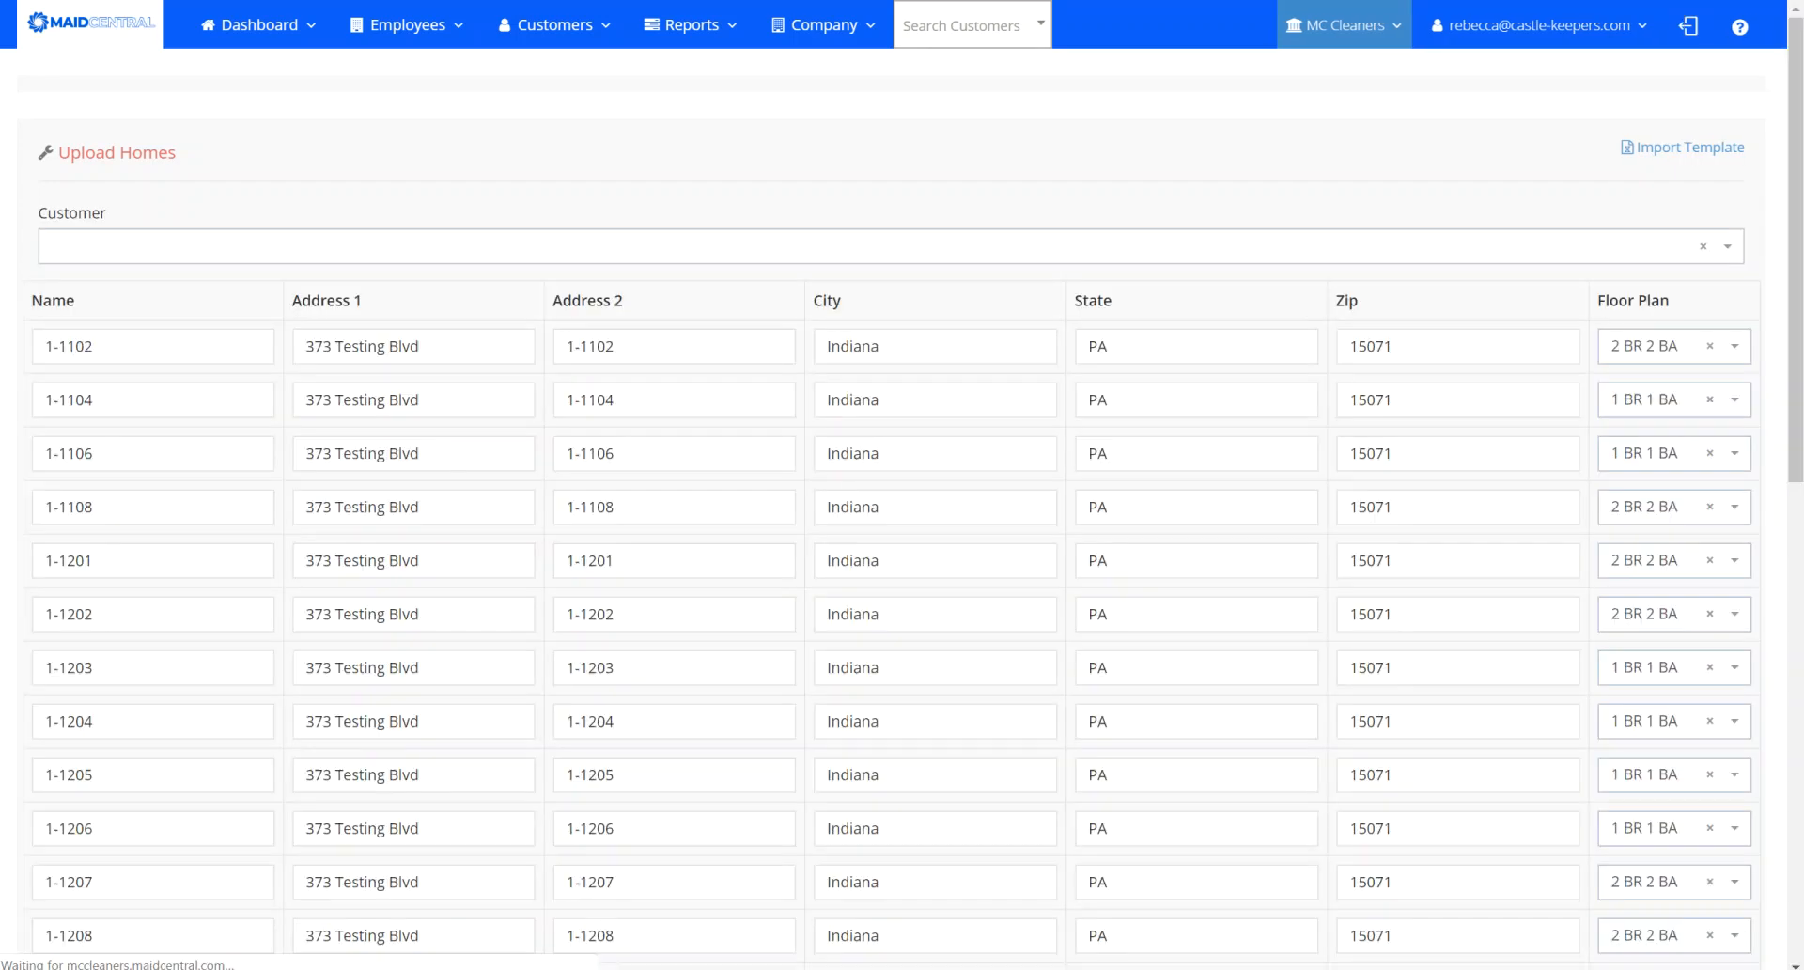
pyautogui.click(554, 25)
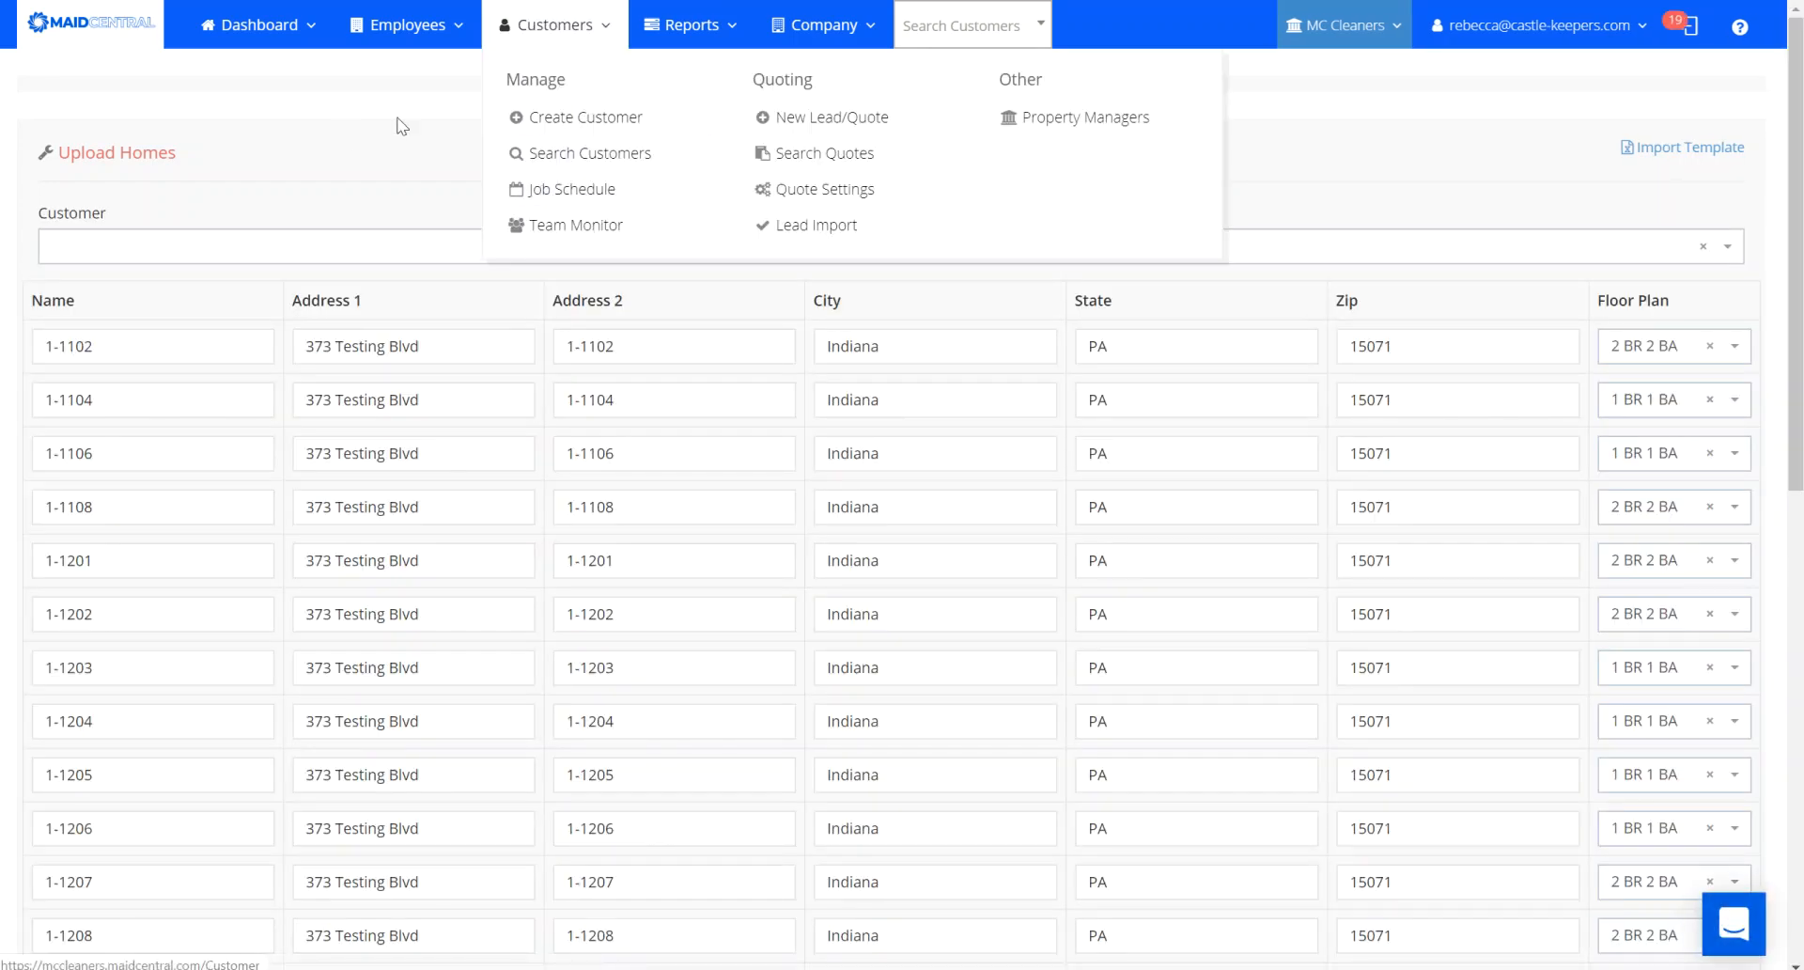
# Find the Customer dropdown empty, then start a new customer via Customers > Create Customer.
pyautogui.click(357, 184)
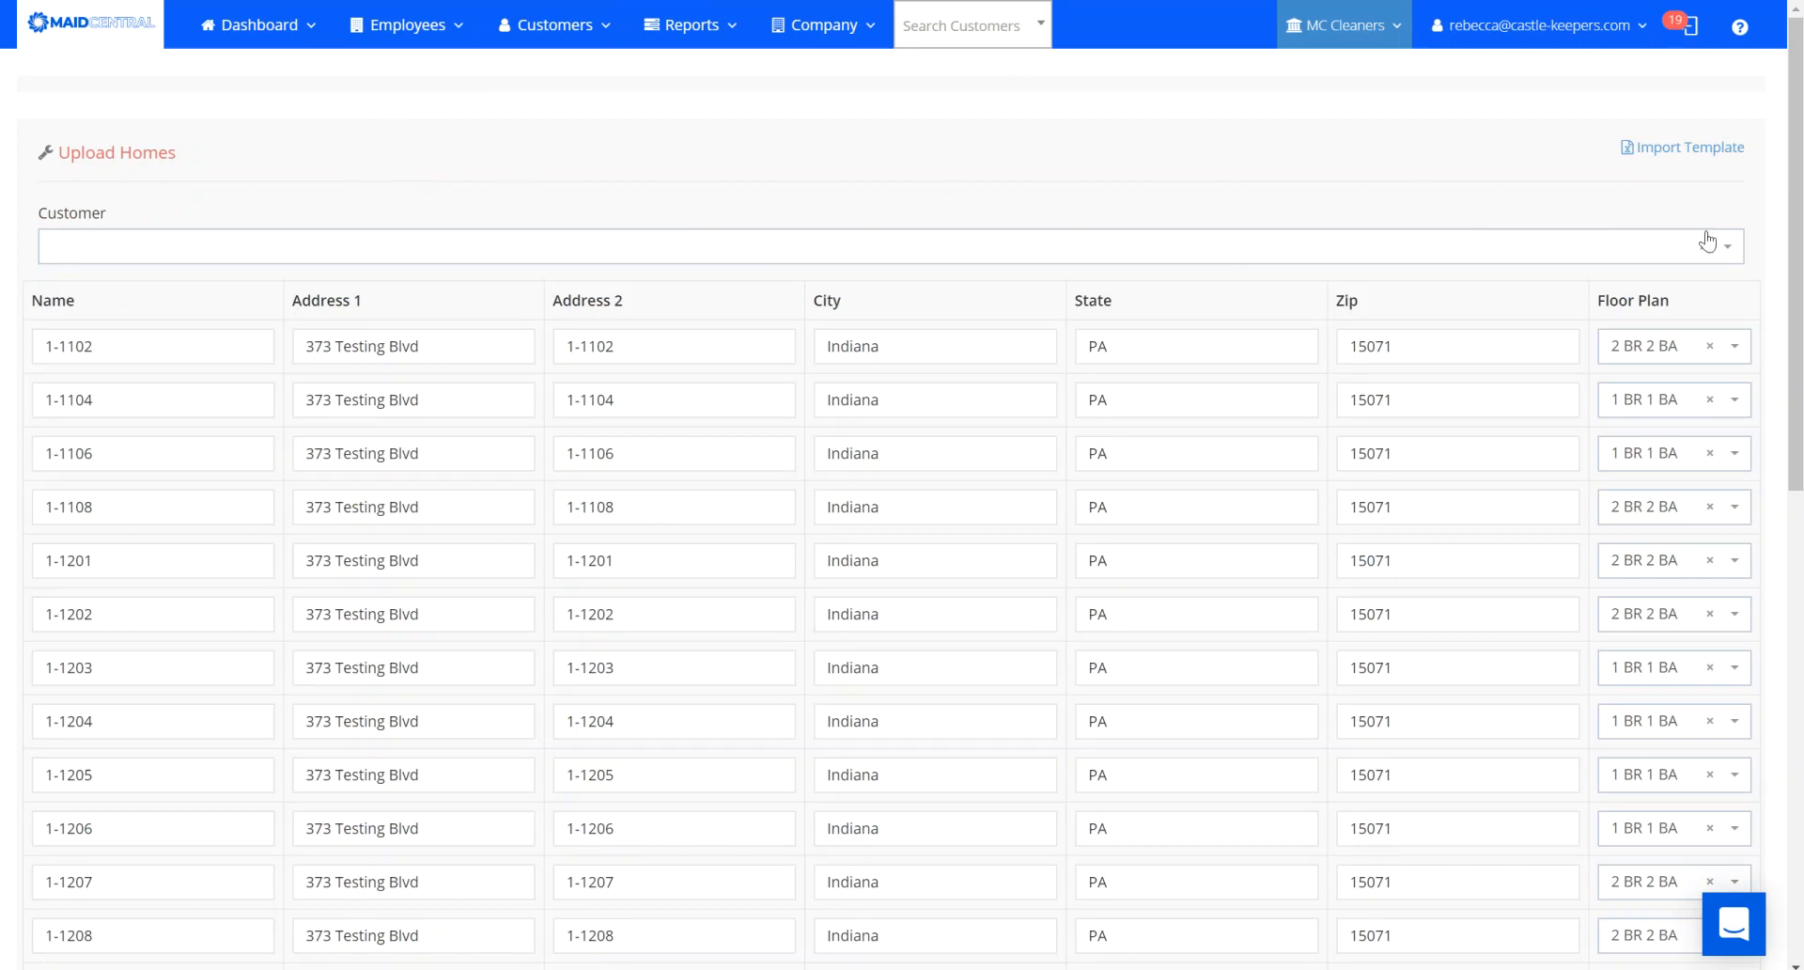
pyautogui.click(1730, 250)
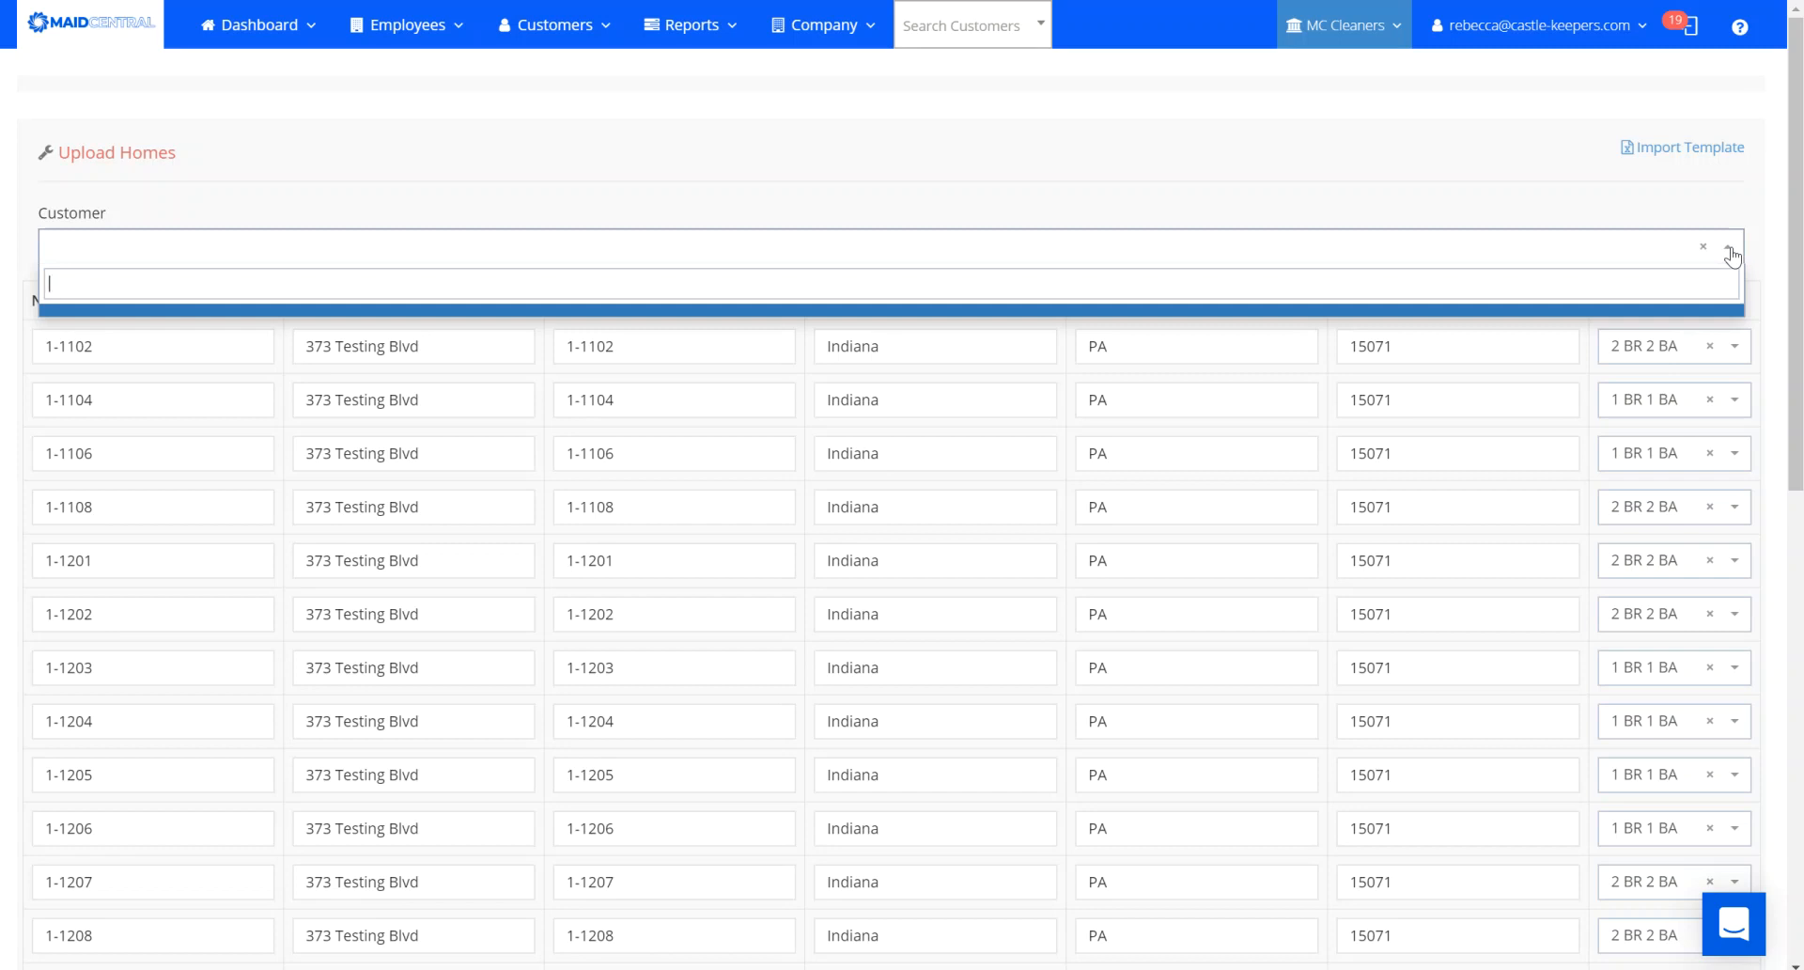
pyautogui.click(1732, 254)
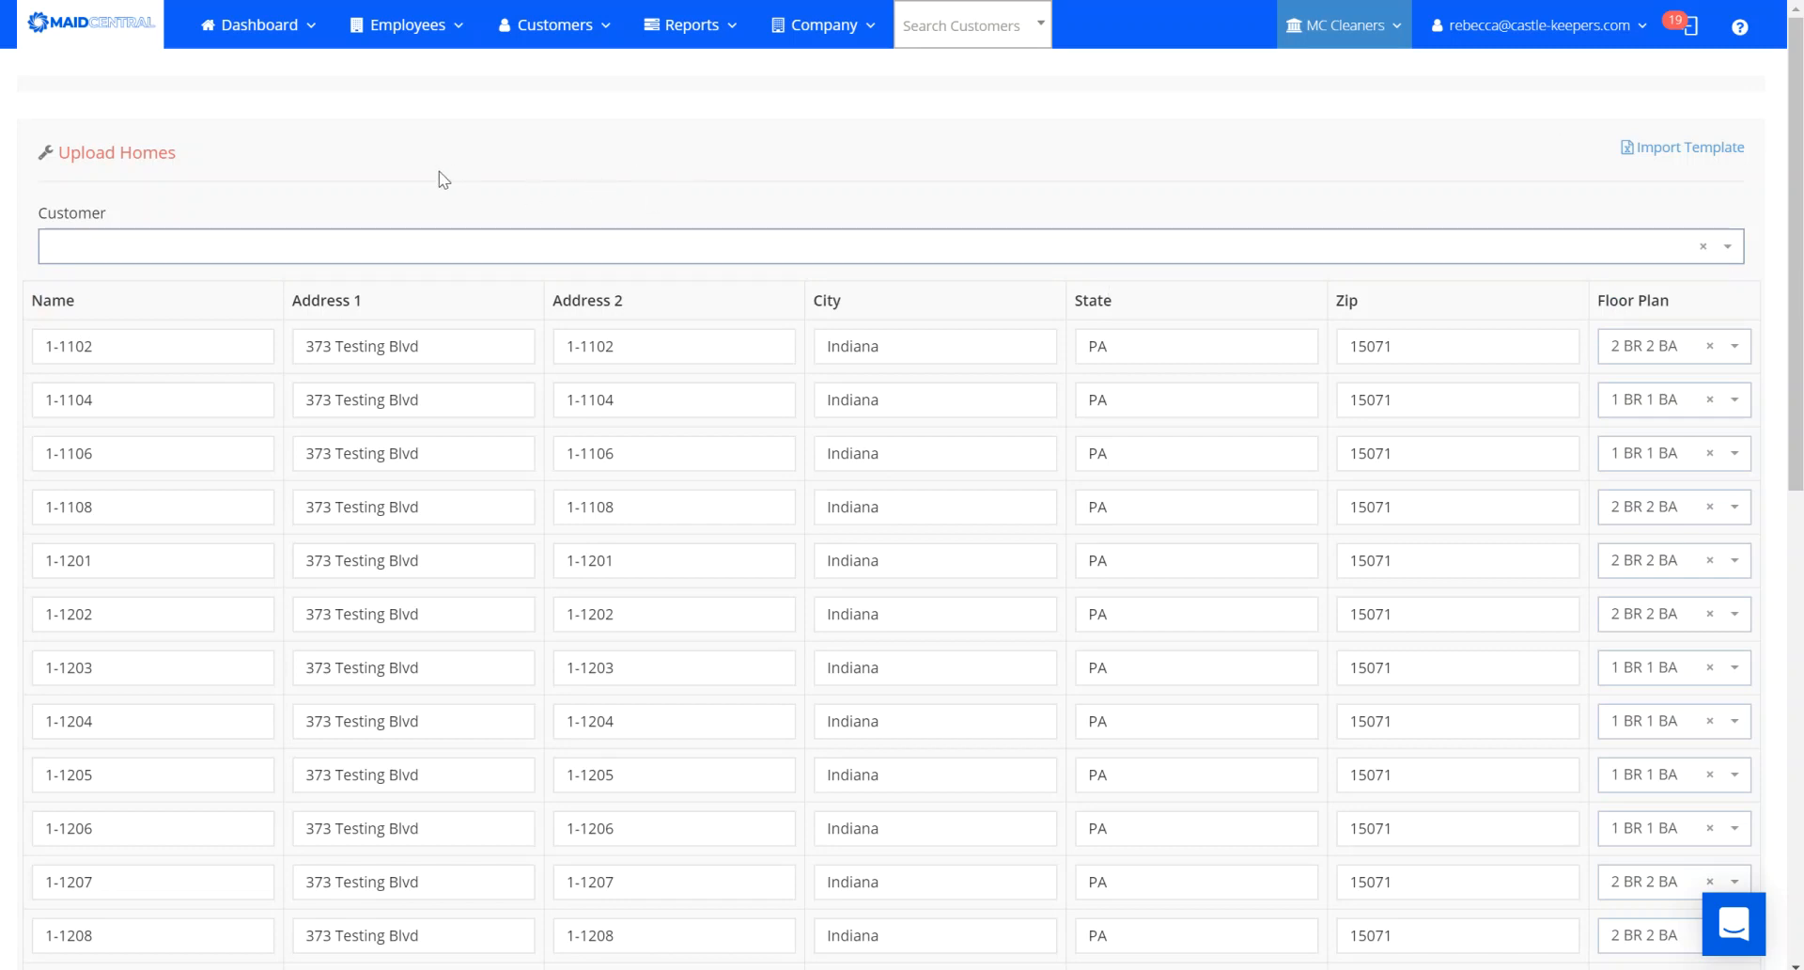
pyautogui.click(554, 35)
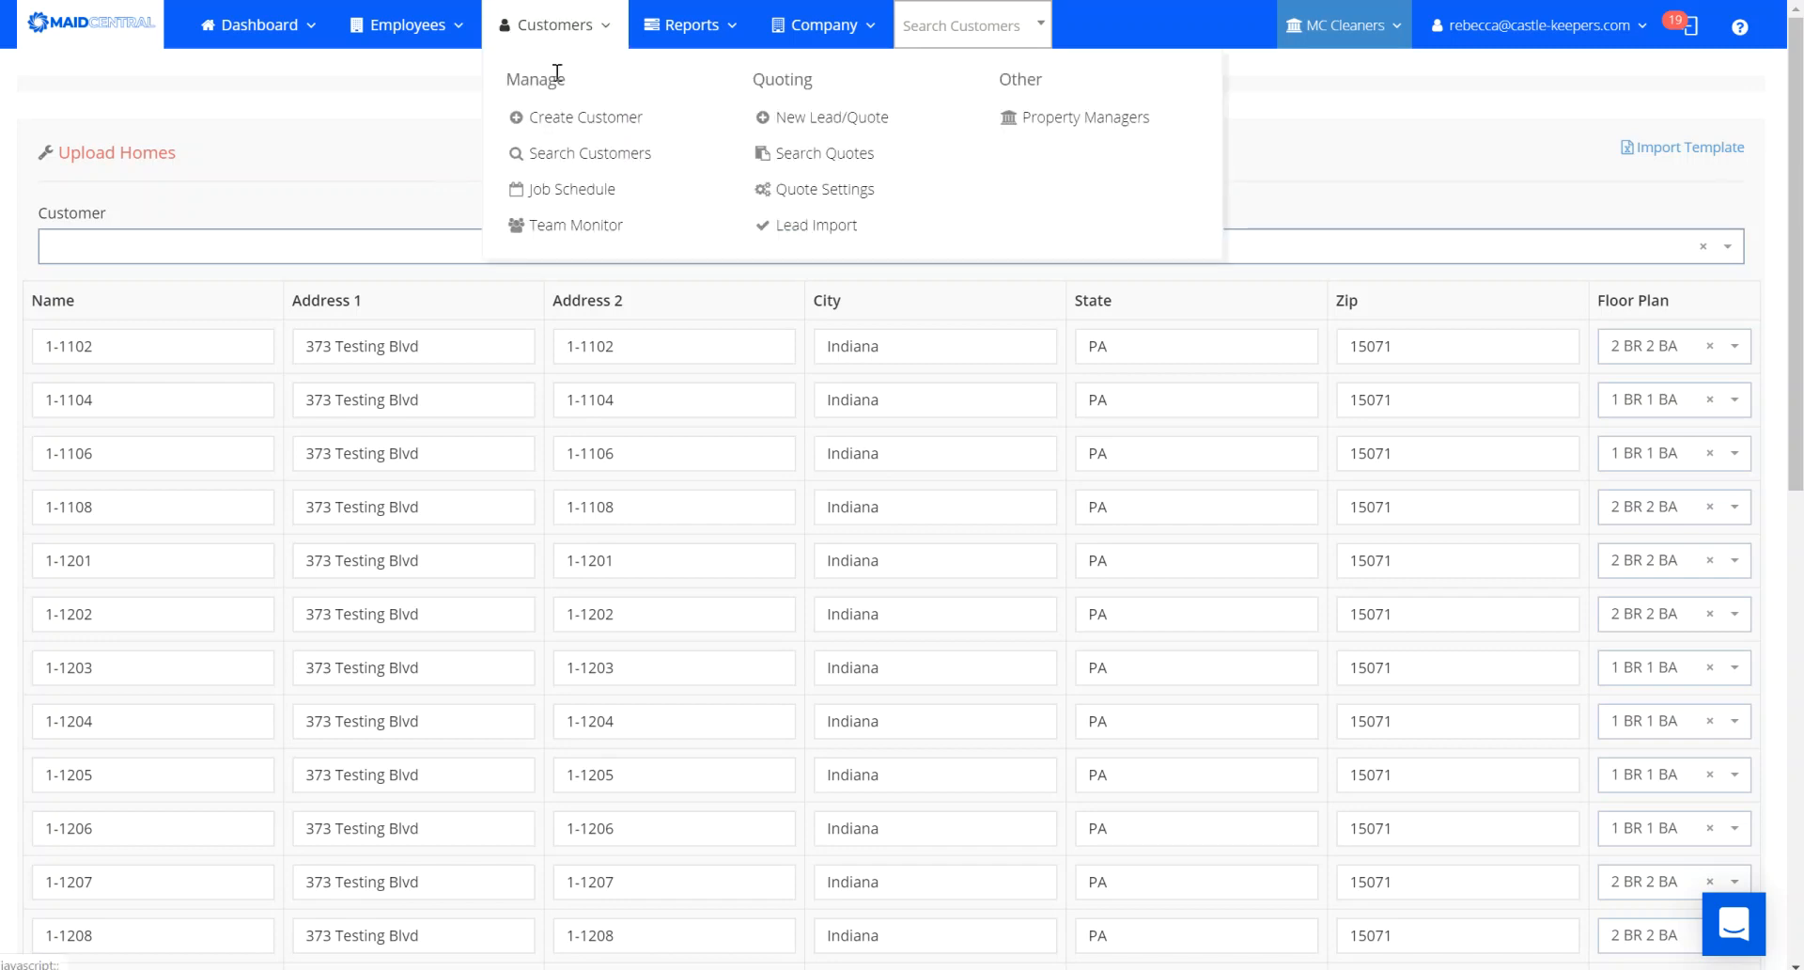
pyautogui.click(575, 117)
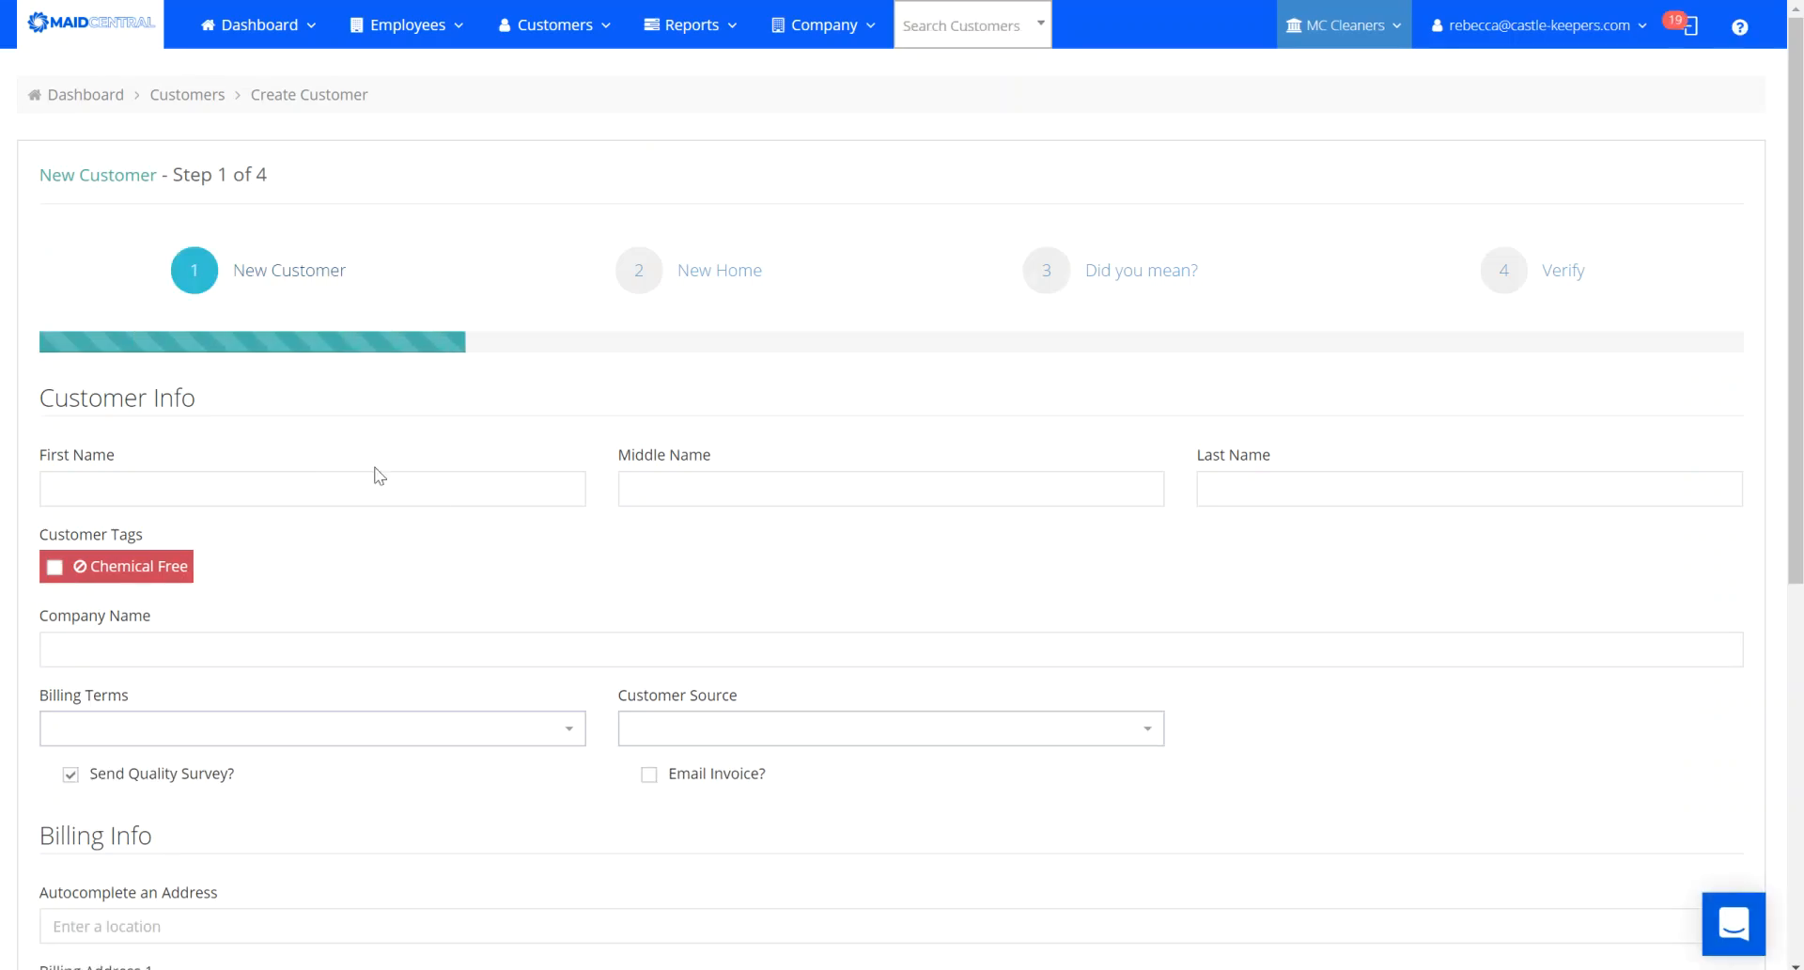
# Enter the customer's first name and remaining Step 1 details, then continue to Home Location.
pyautogui.click(336, 498)
pyautogui.write('Sally')
pyautogui.press('Tab')
pyautogui.press('Tab')
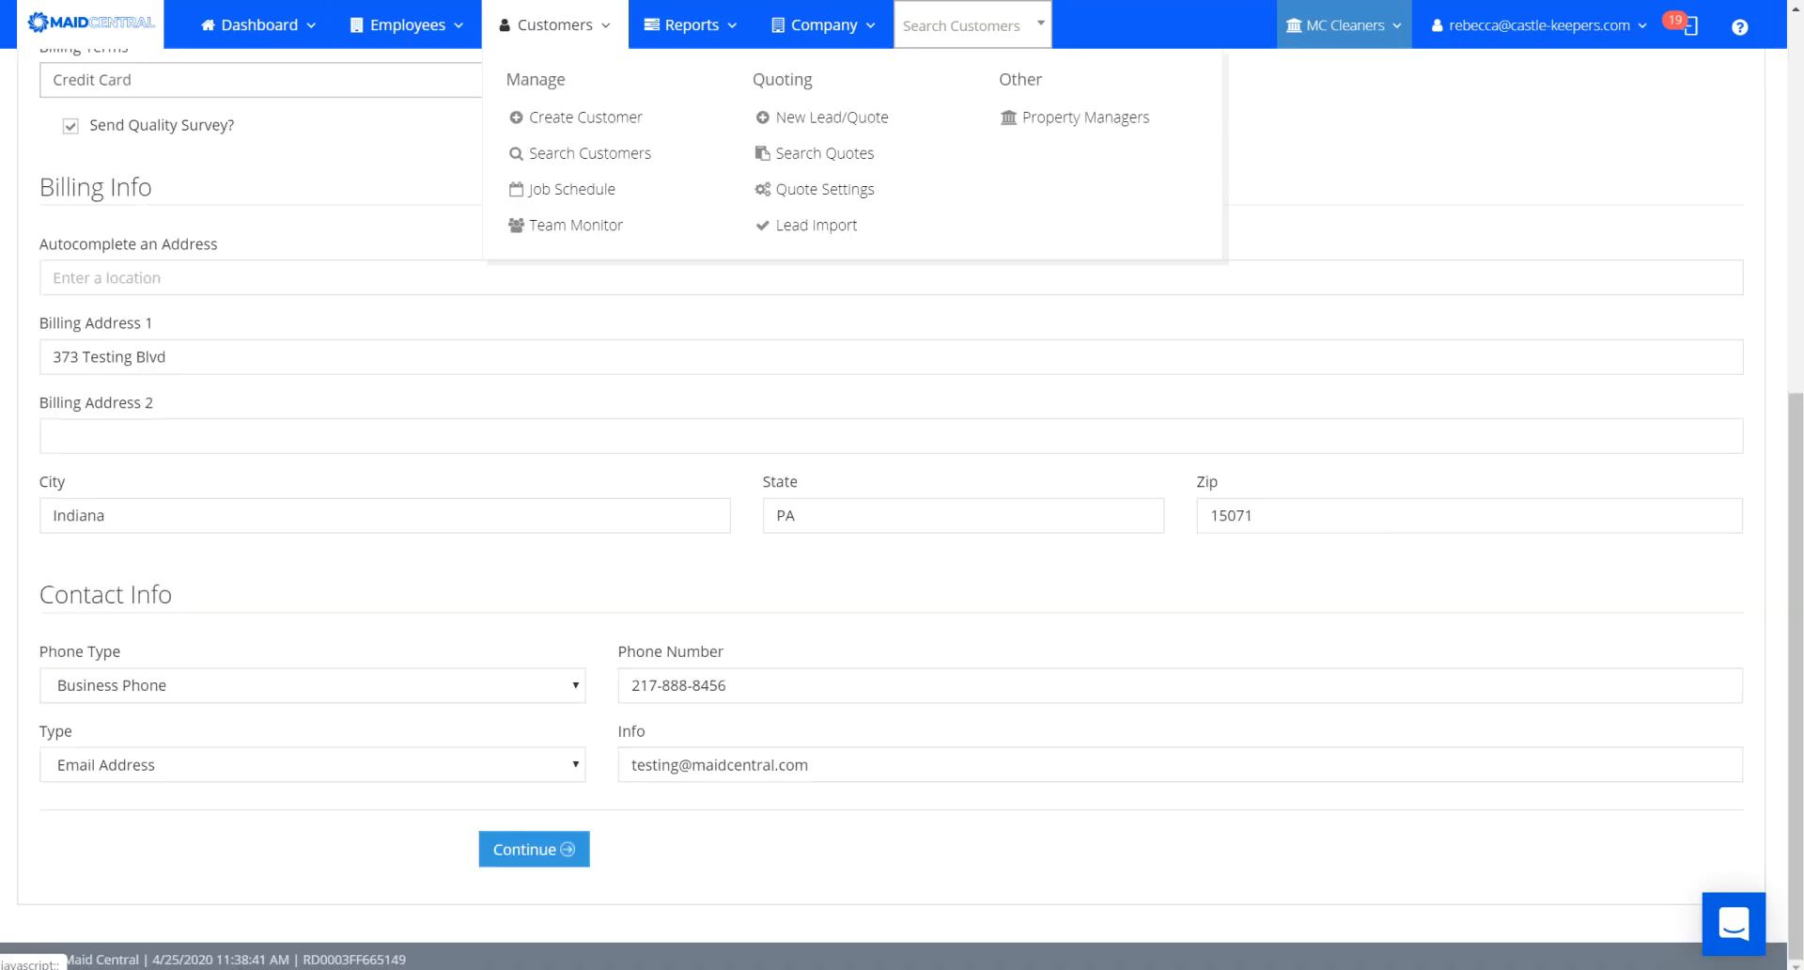
pyautogui.moveTo(1802, 657); pyautogui.dragTo(1801, 719)
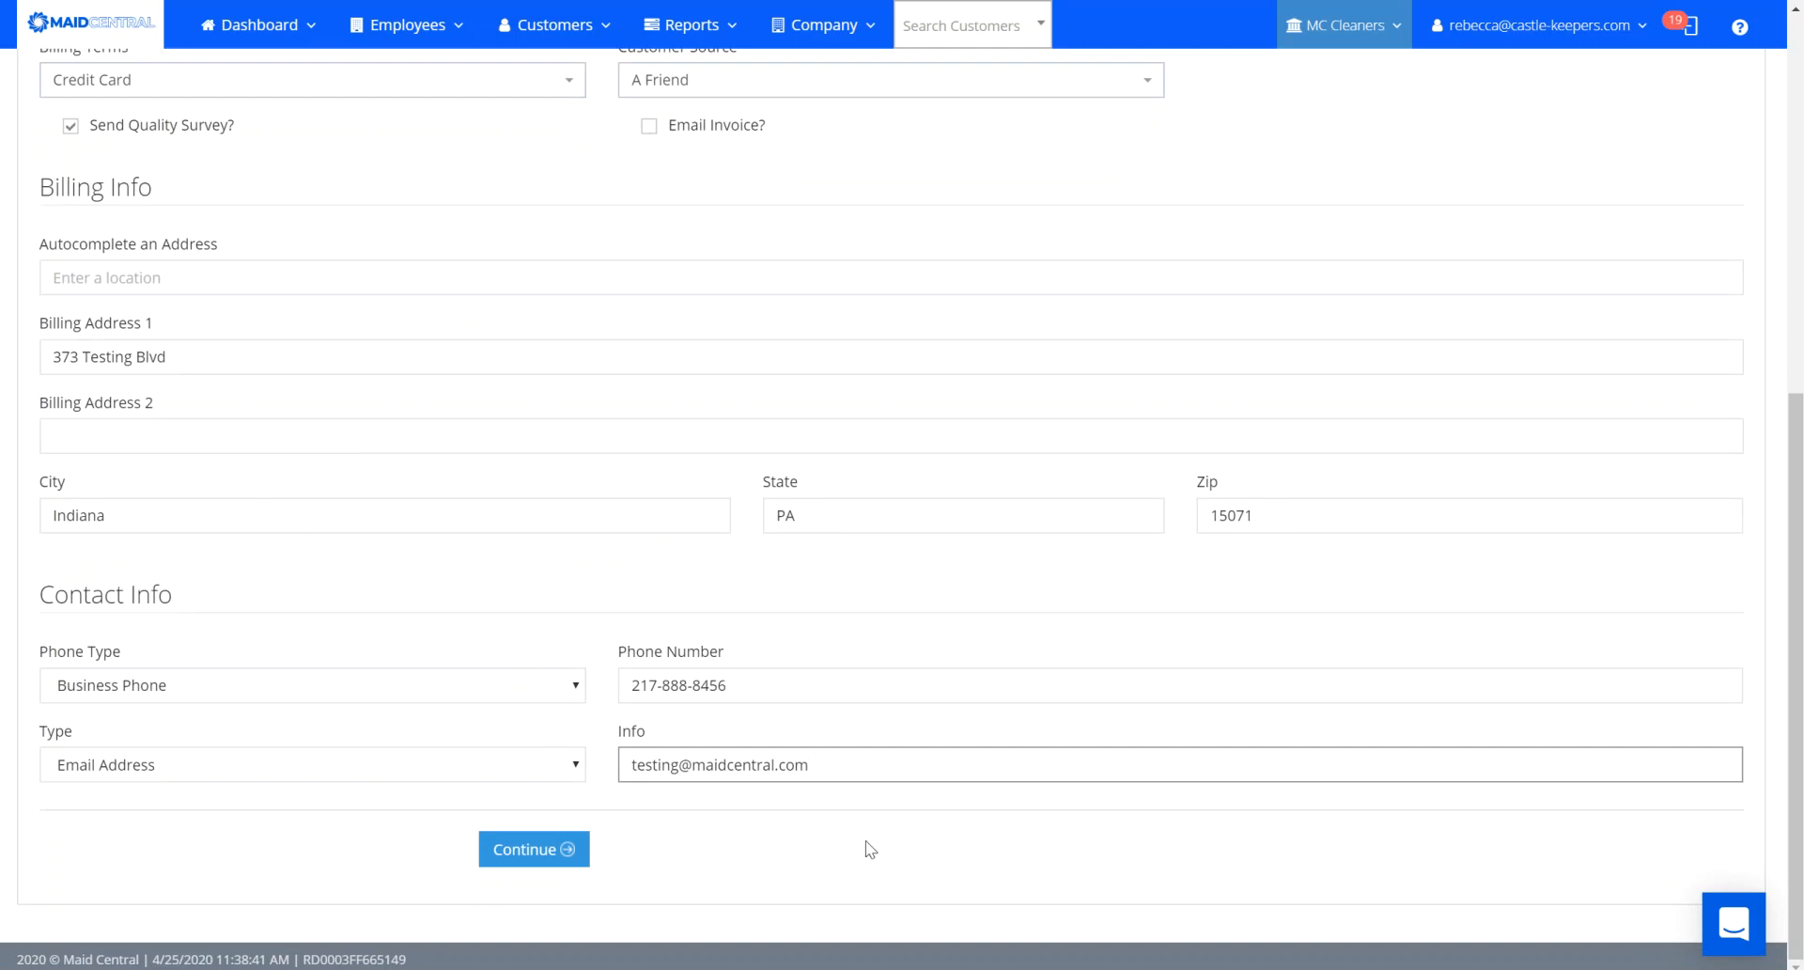
pyautogui.click(508, 851)
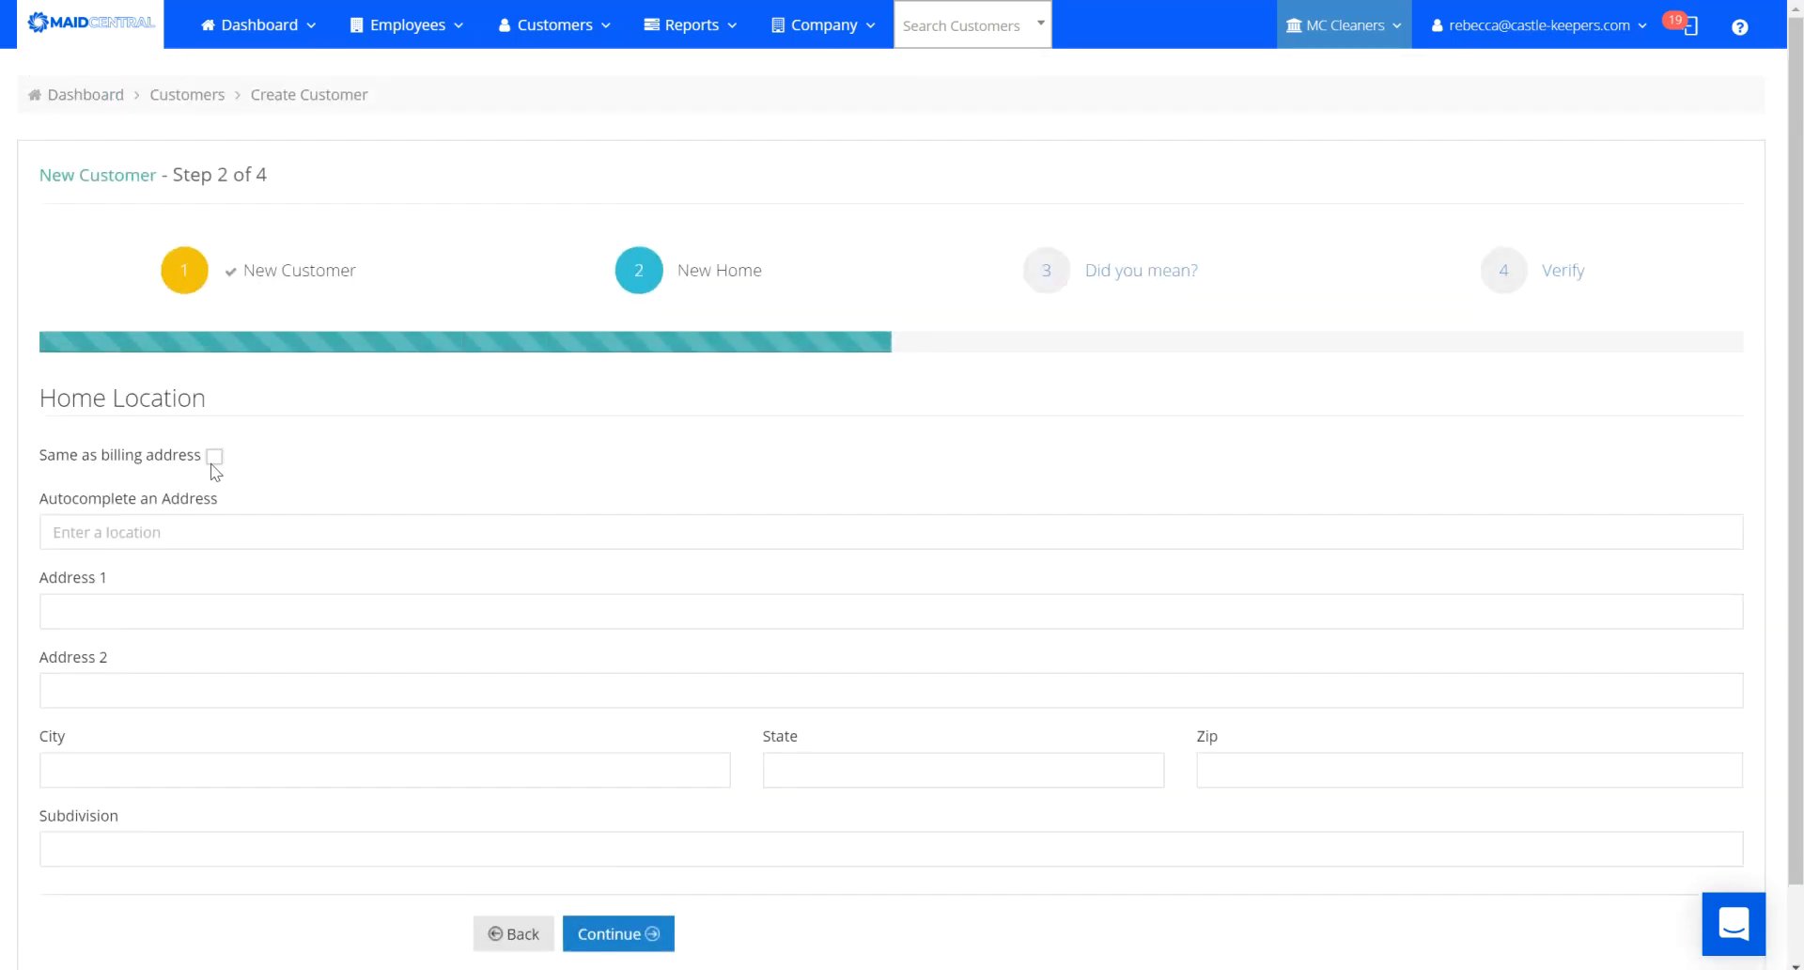
# Use the billing address as the home location and confirm creating a brand-new customer.
pyautogui.click(214, 458)
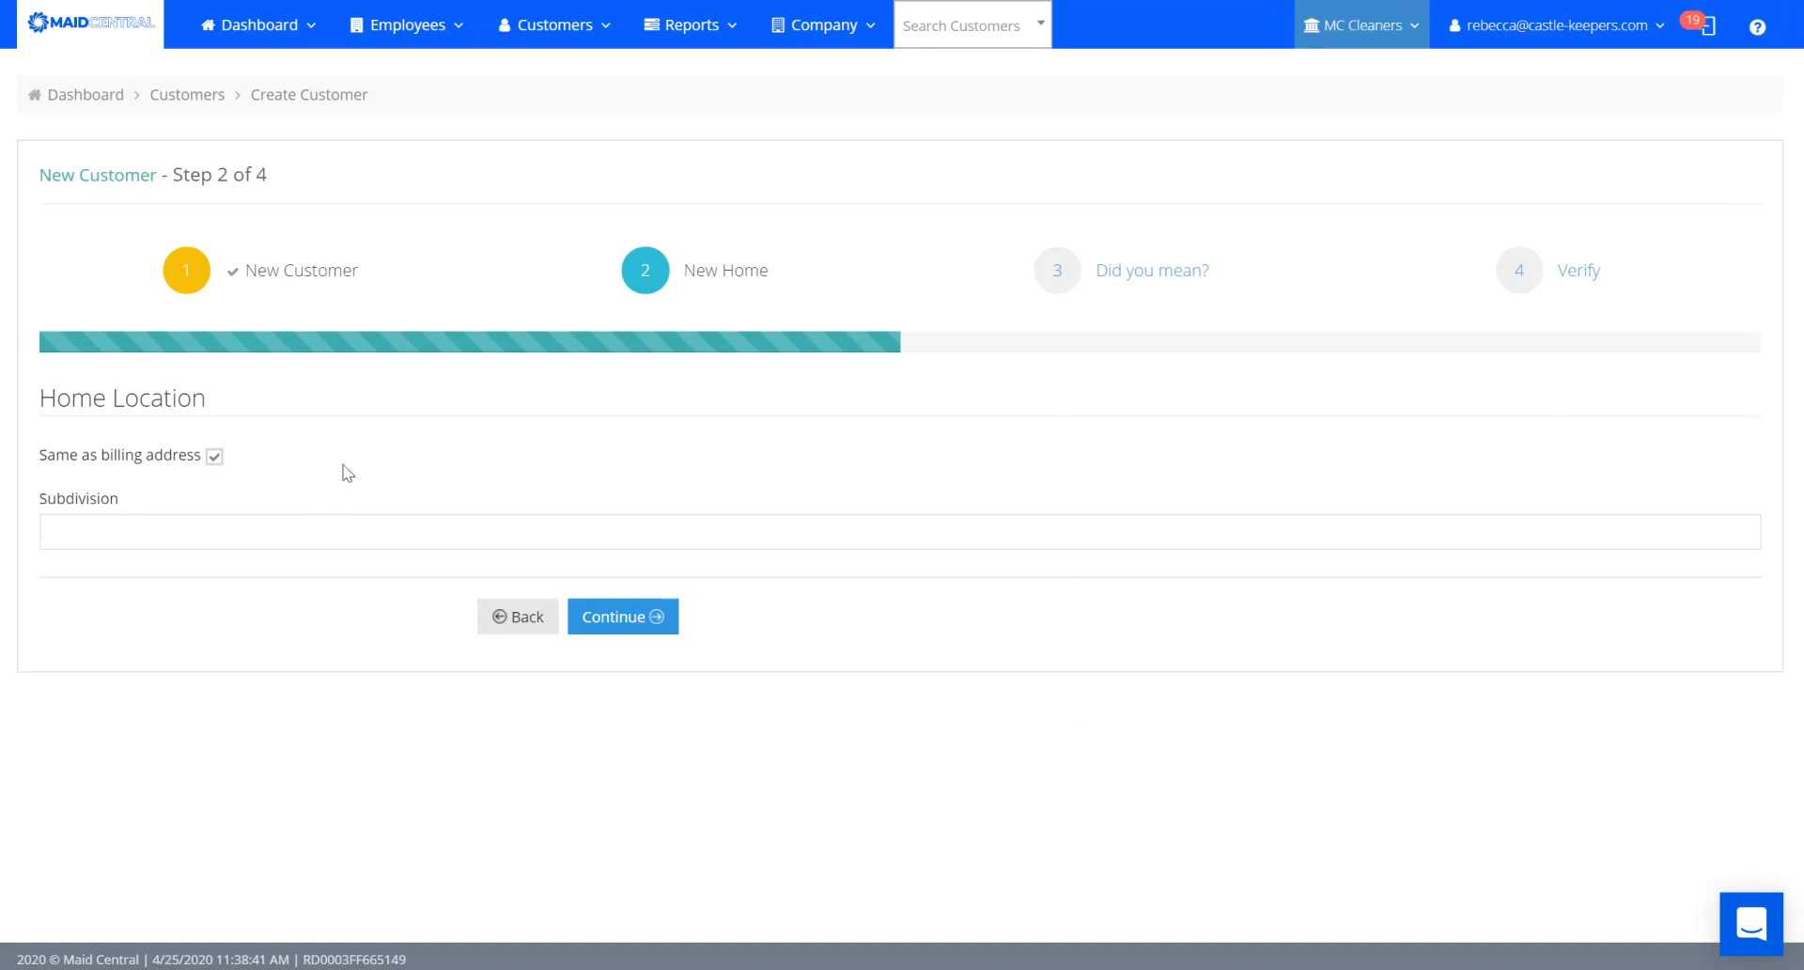
pyautogui.click(601, 616)
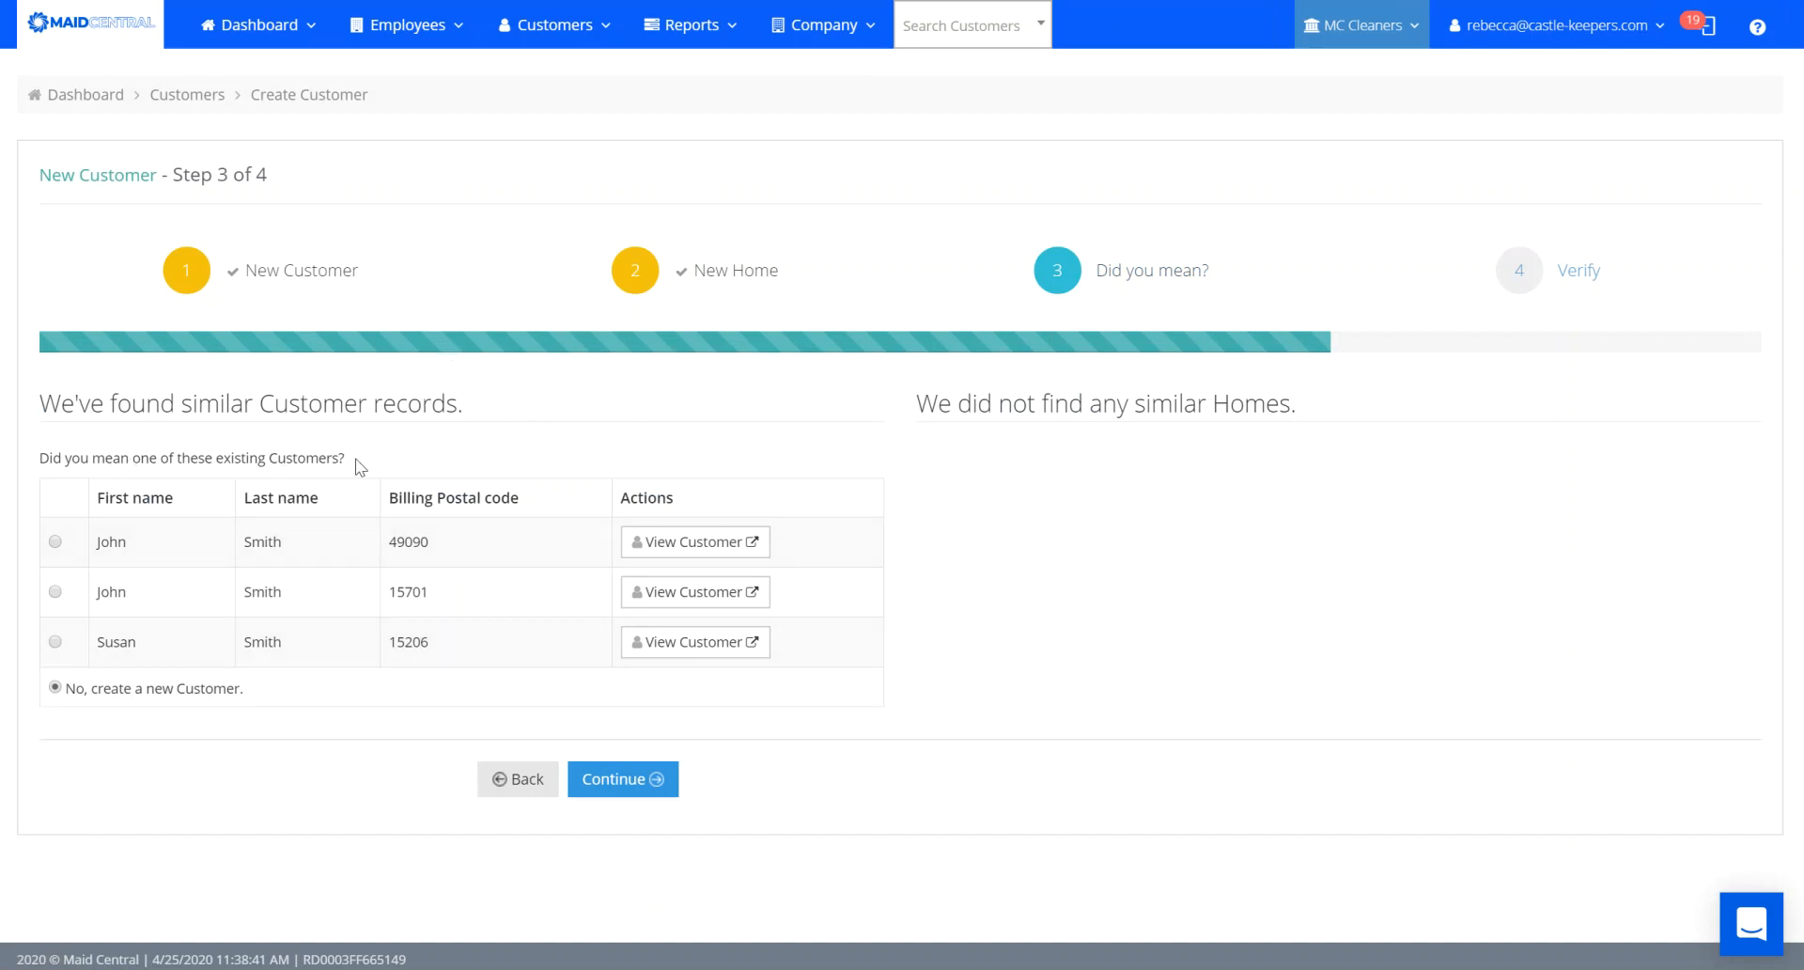
pyautogui.click(622, 780)
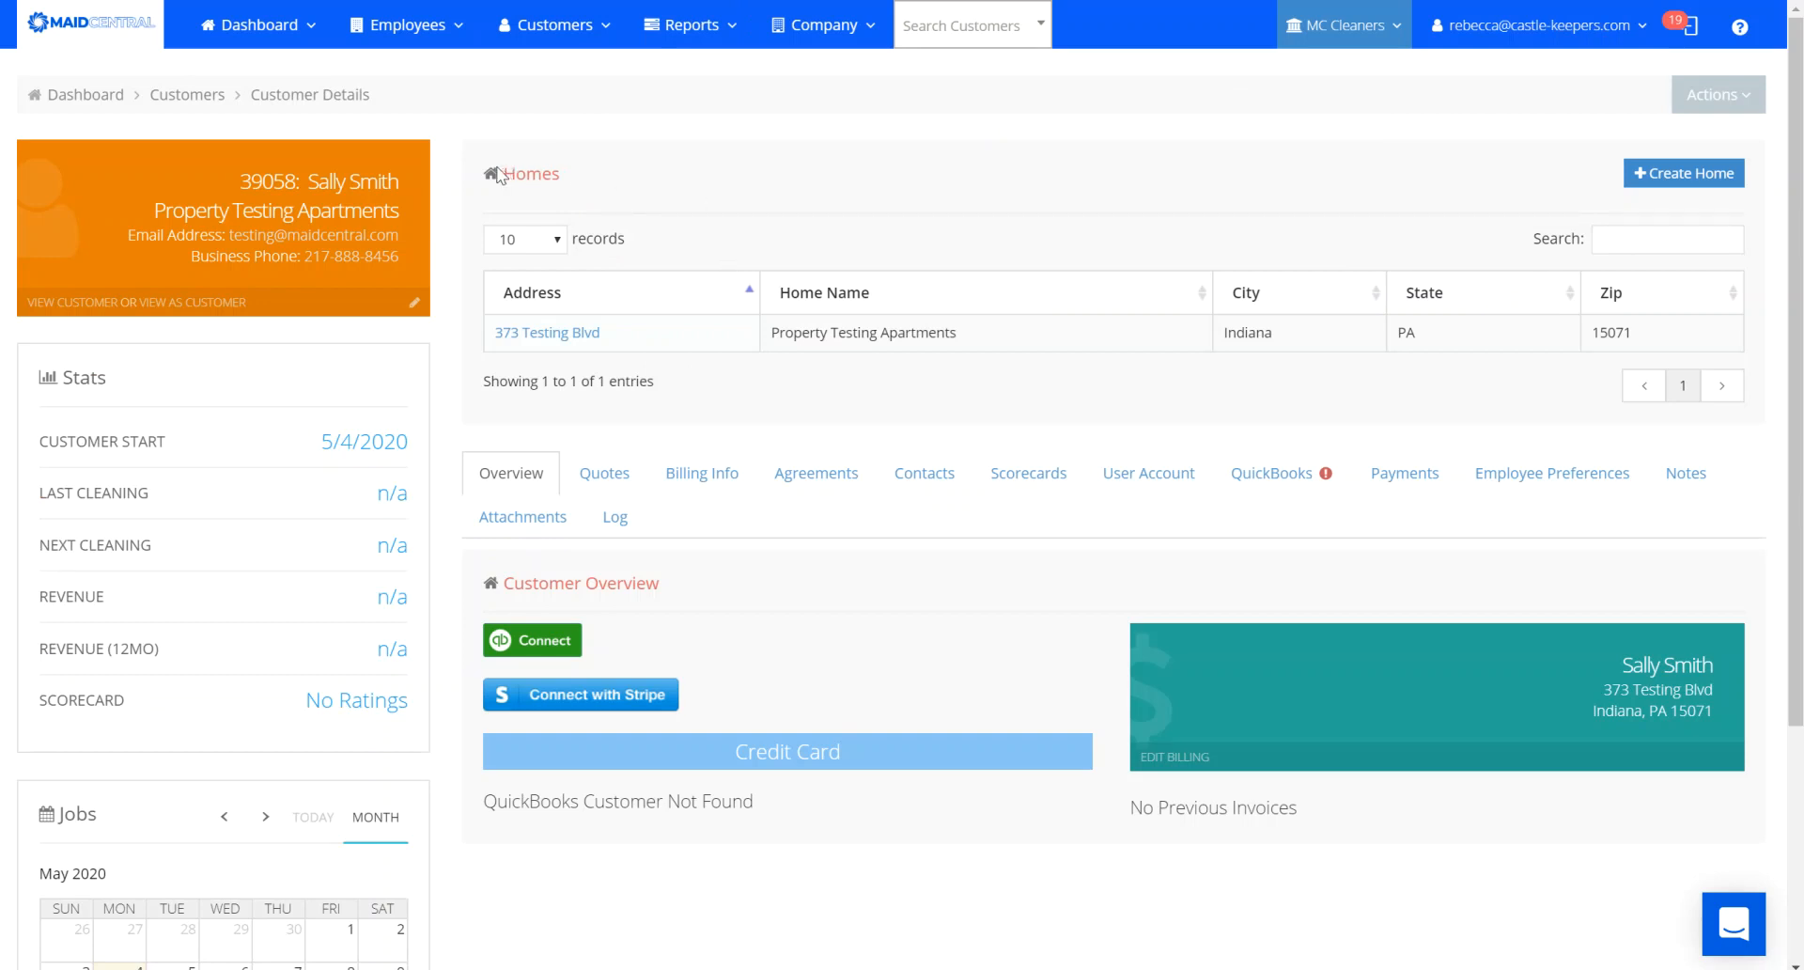
pyautogui.moveTo(209, 19)
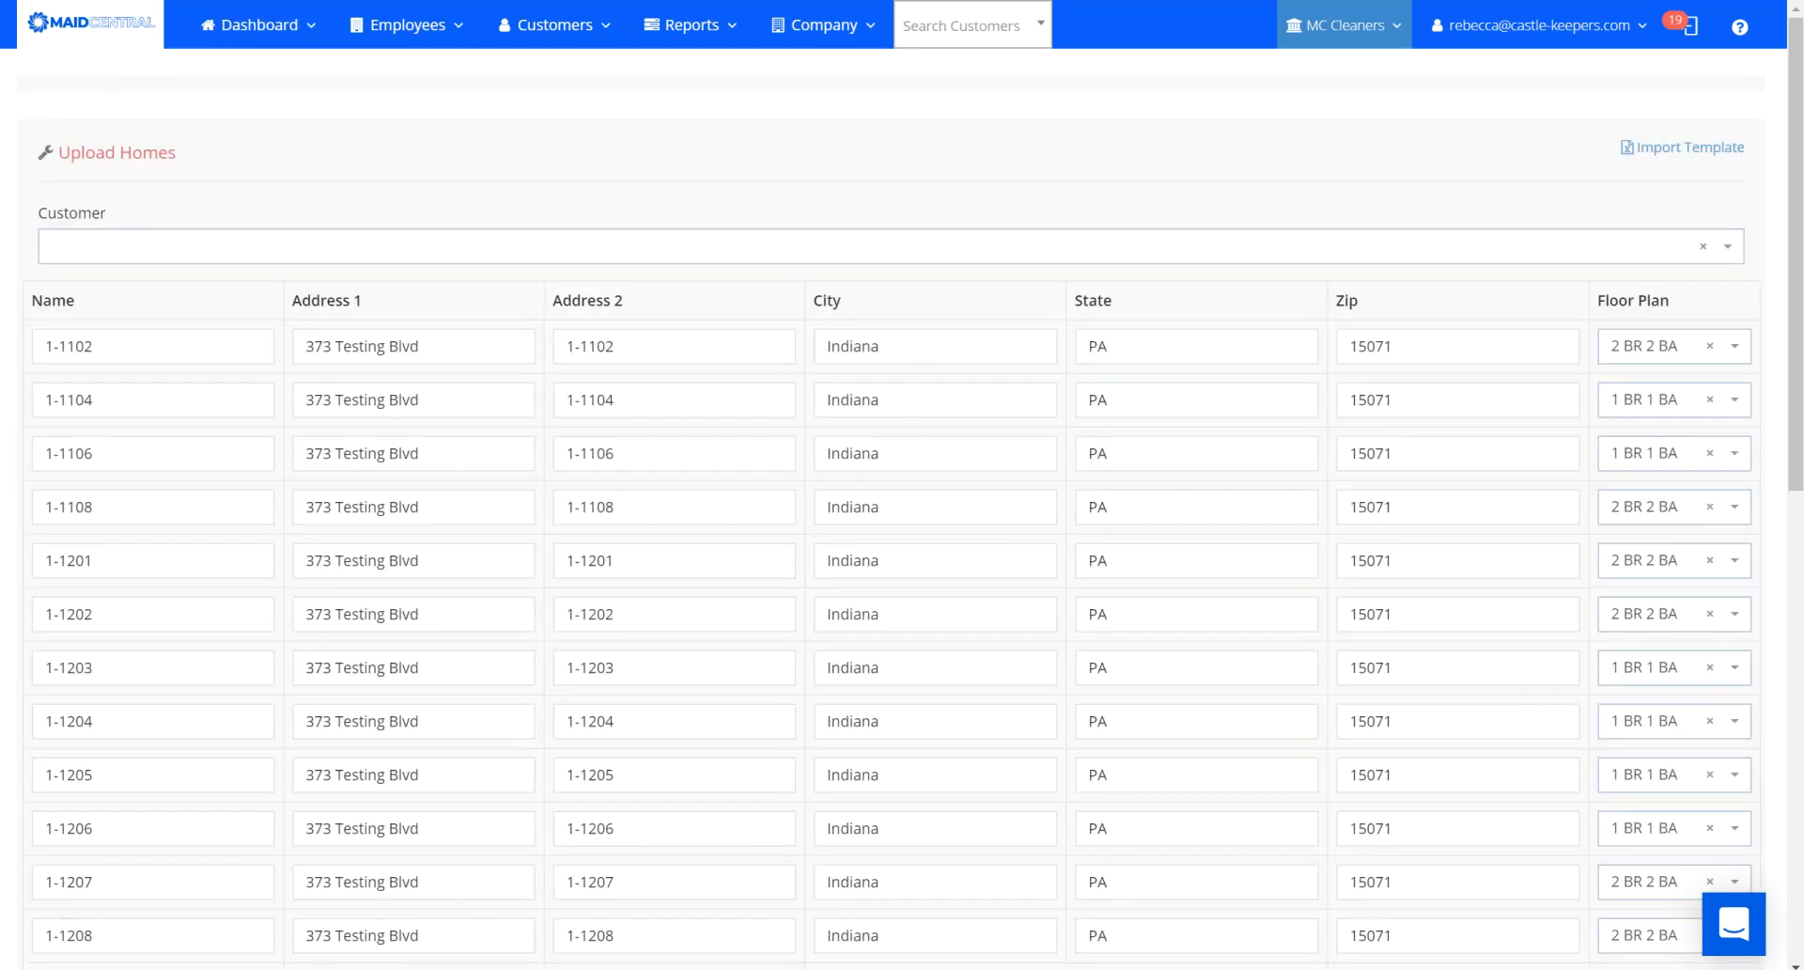
pyautogui.moveTo(554, 30)
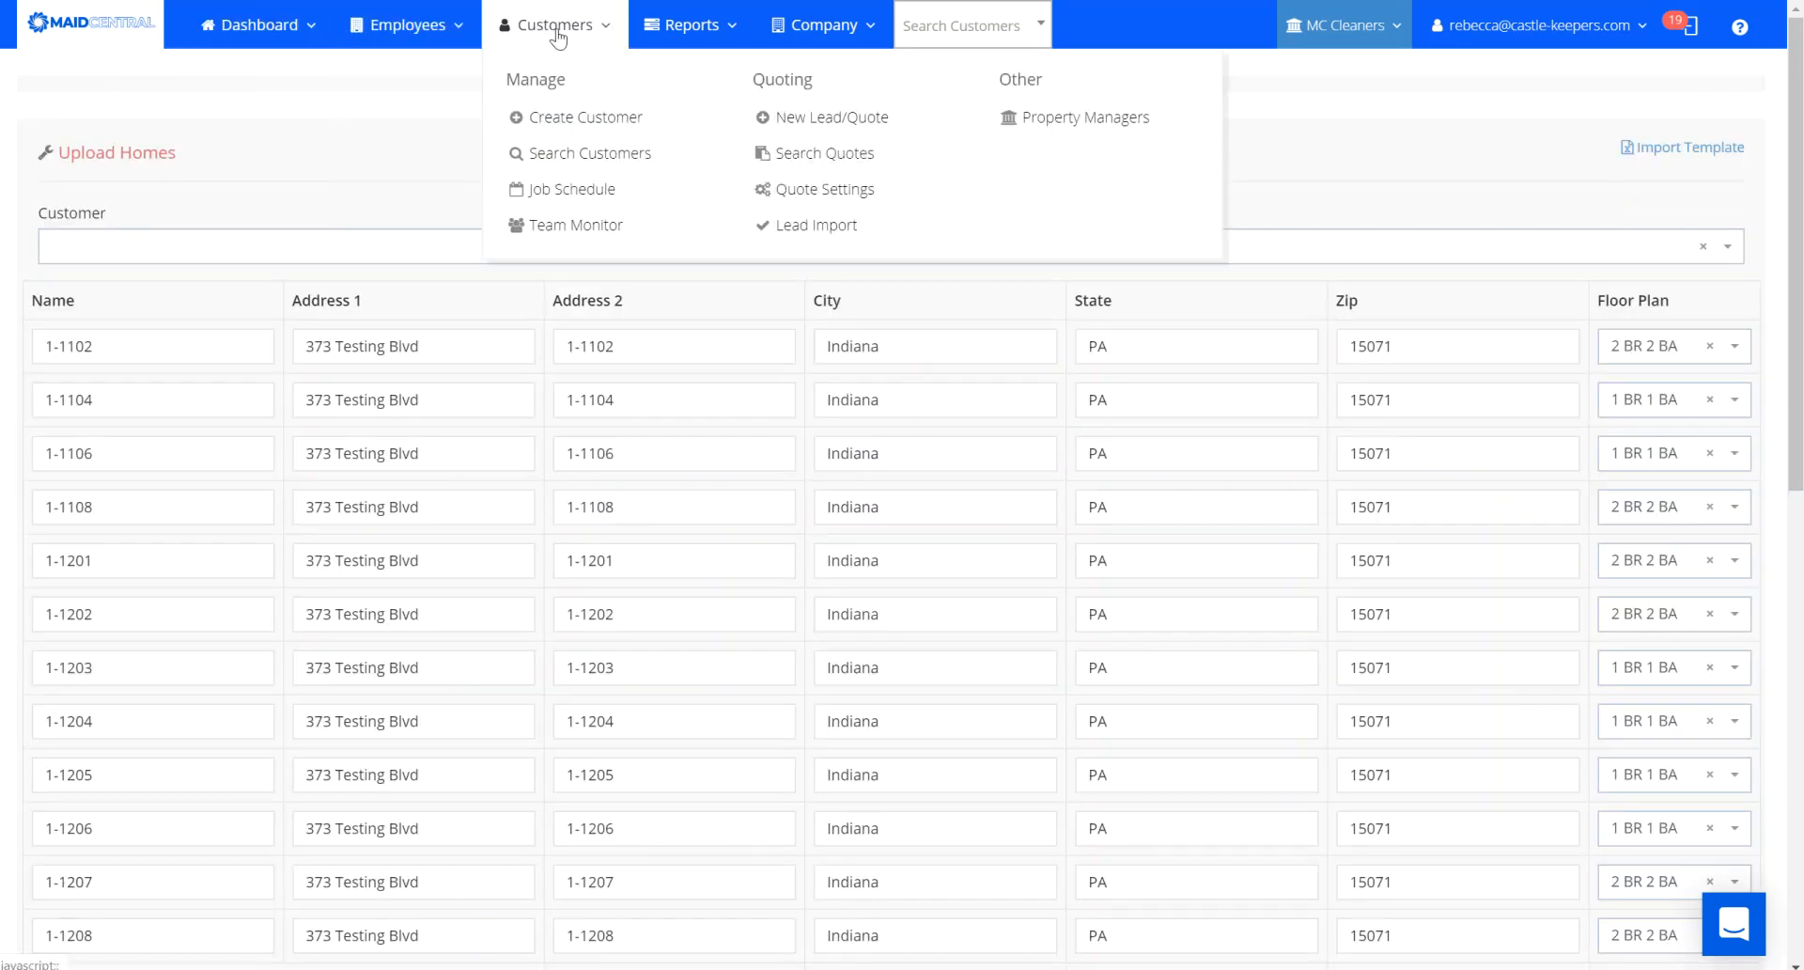
pyautogui.click(1090, 121)
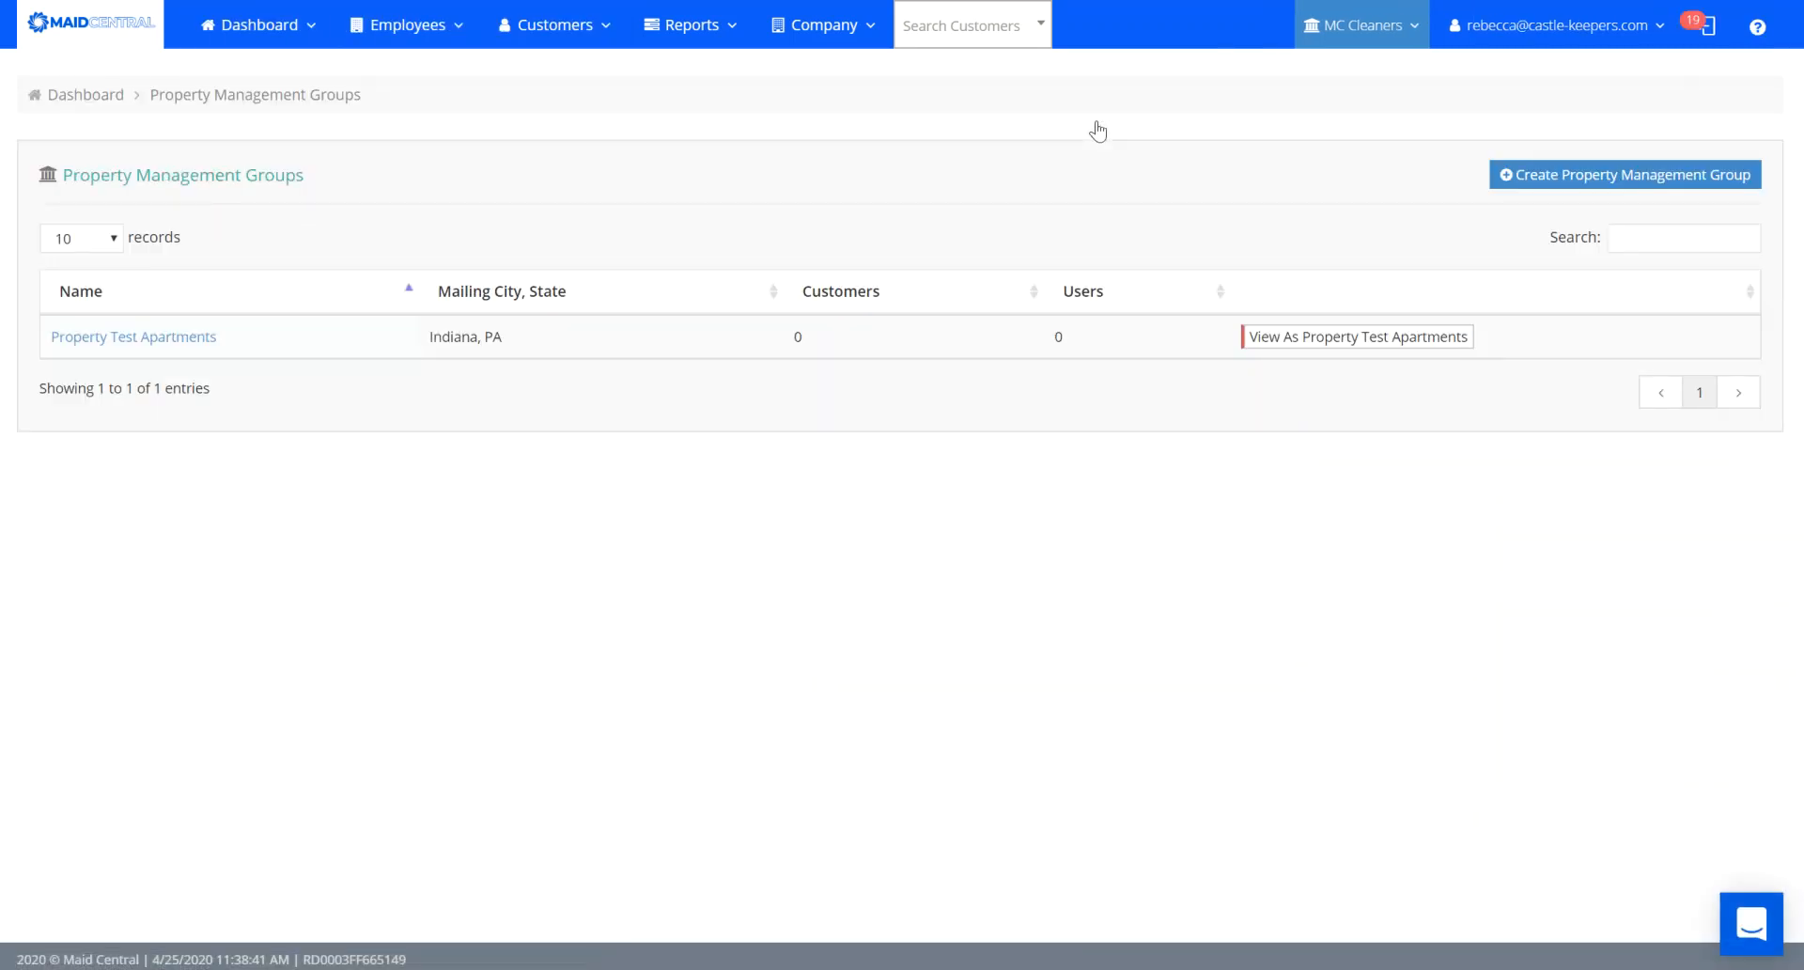
pyautogui.click(120, 339)
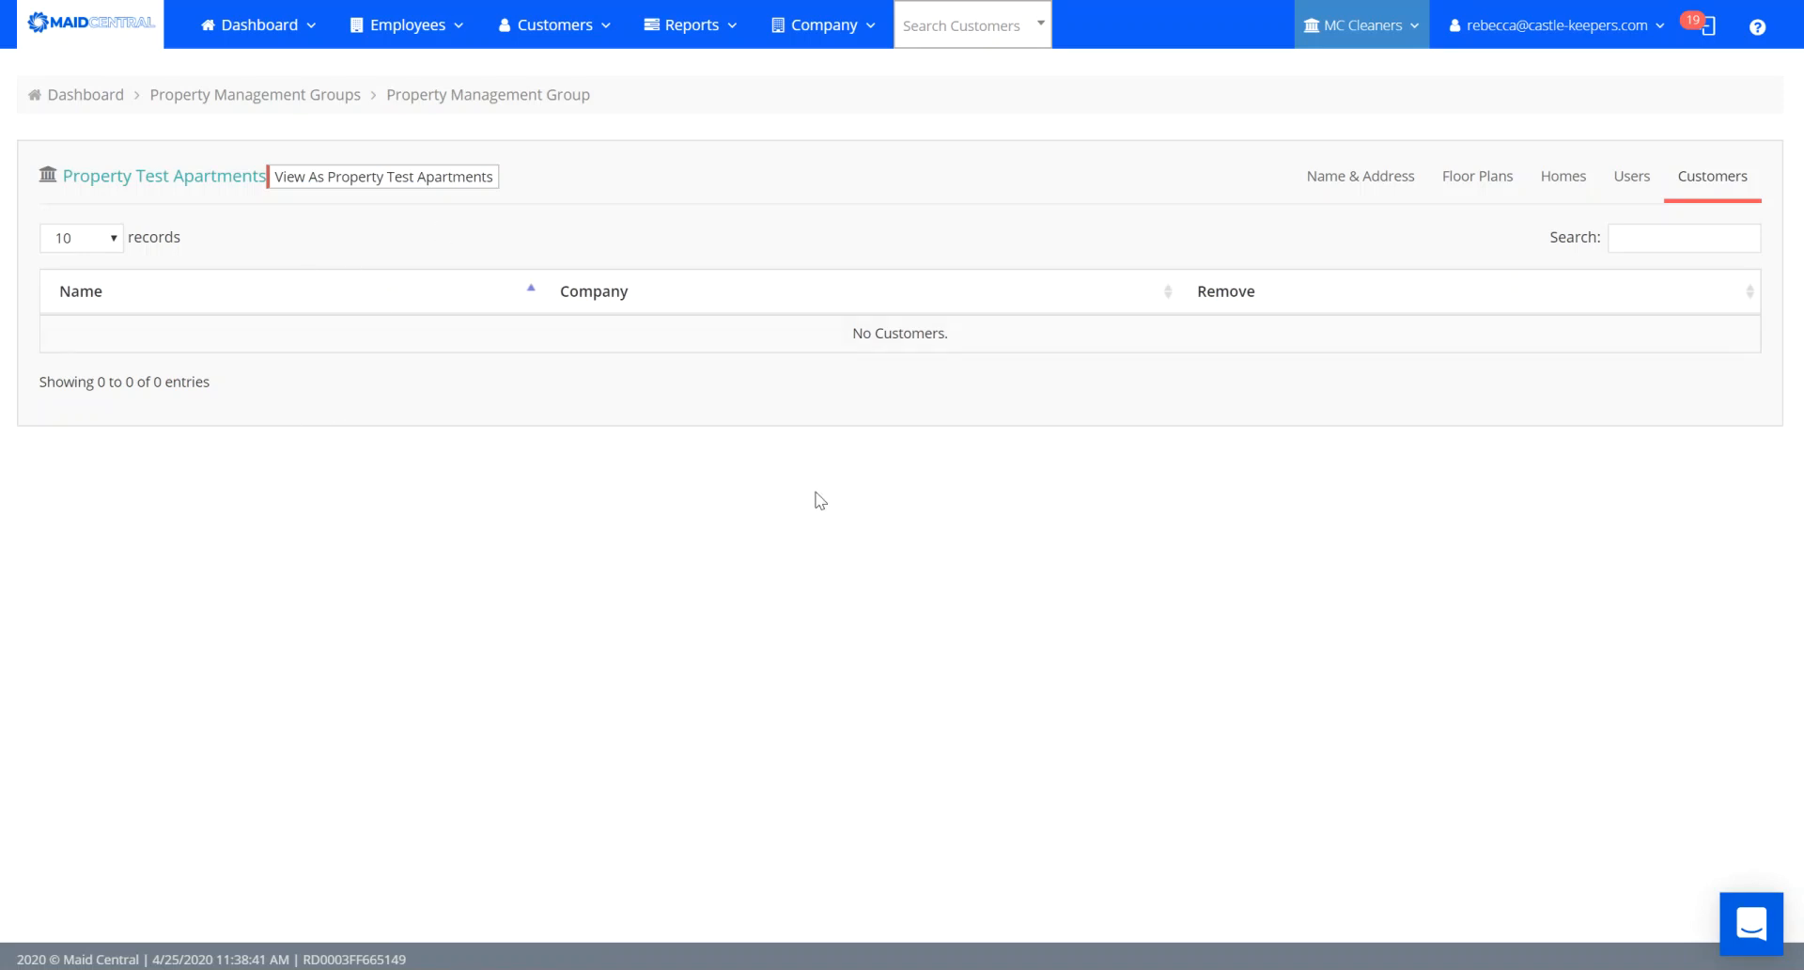
pyautogui.click(670, 21)
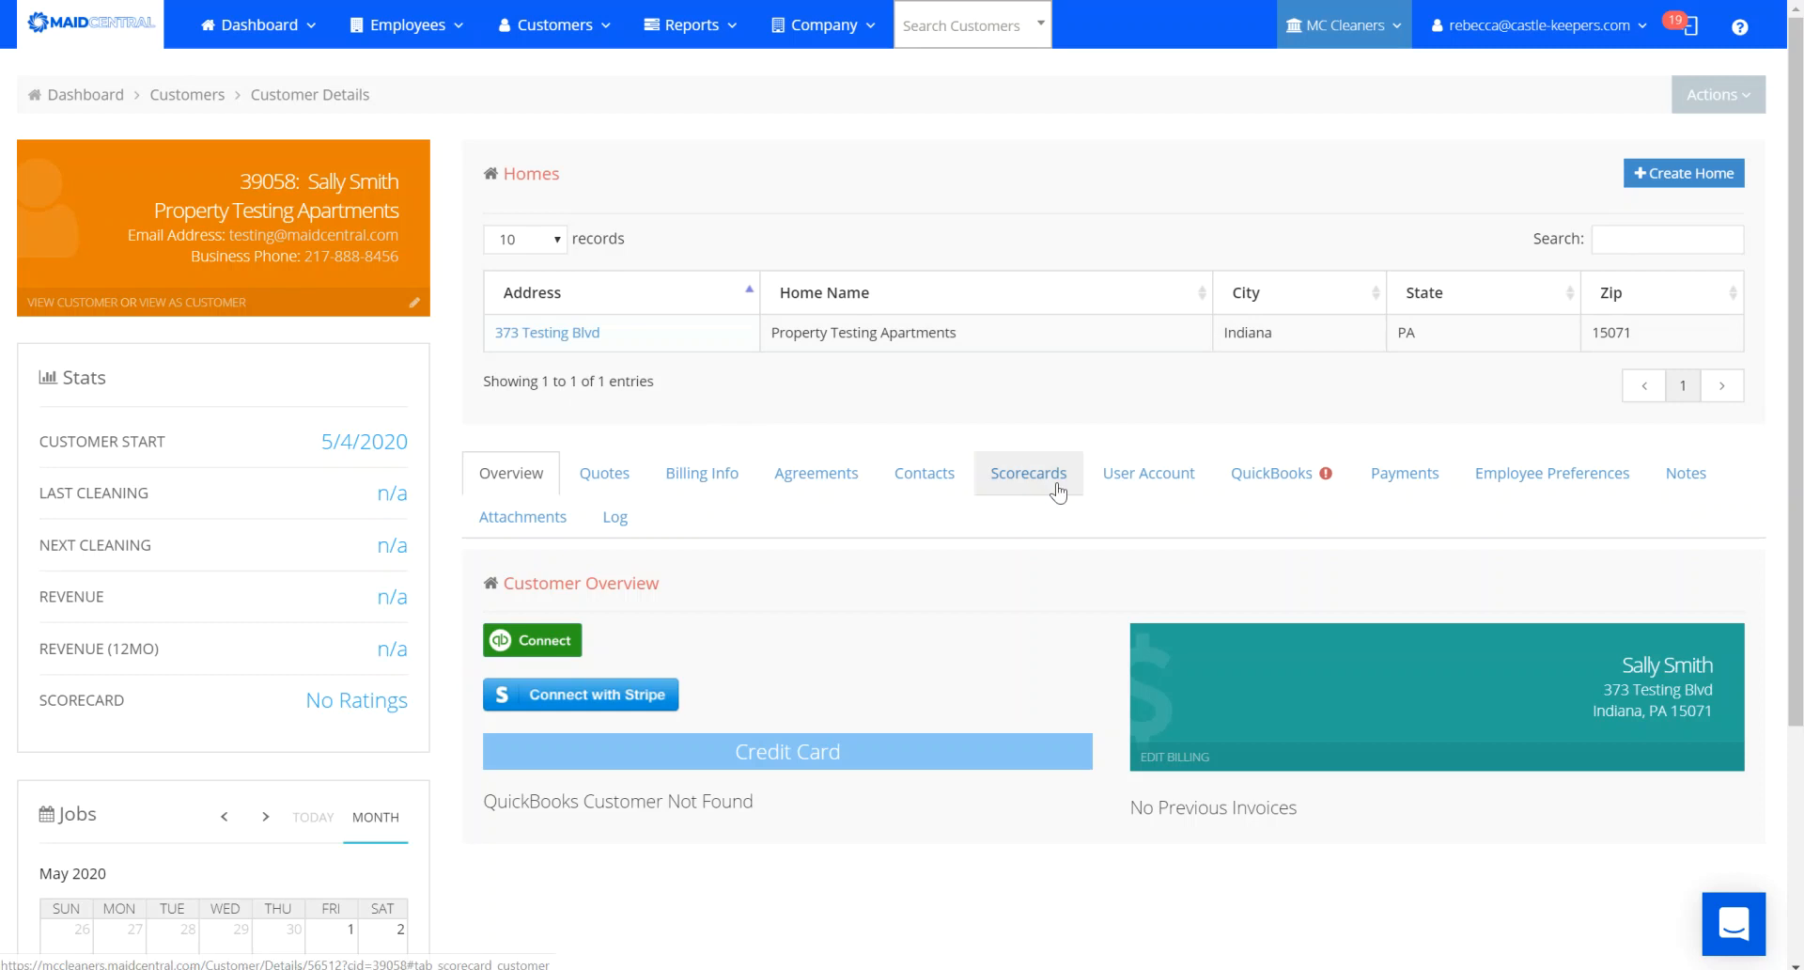
# Assign the Property Test Apartments group to the customer in its user account settings.
pyautogui.click(1148, 475)
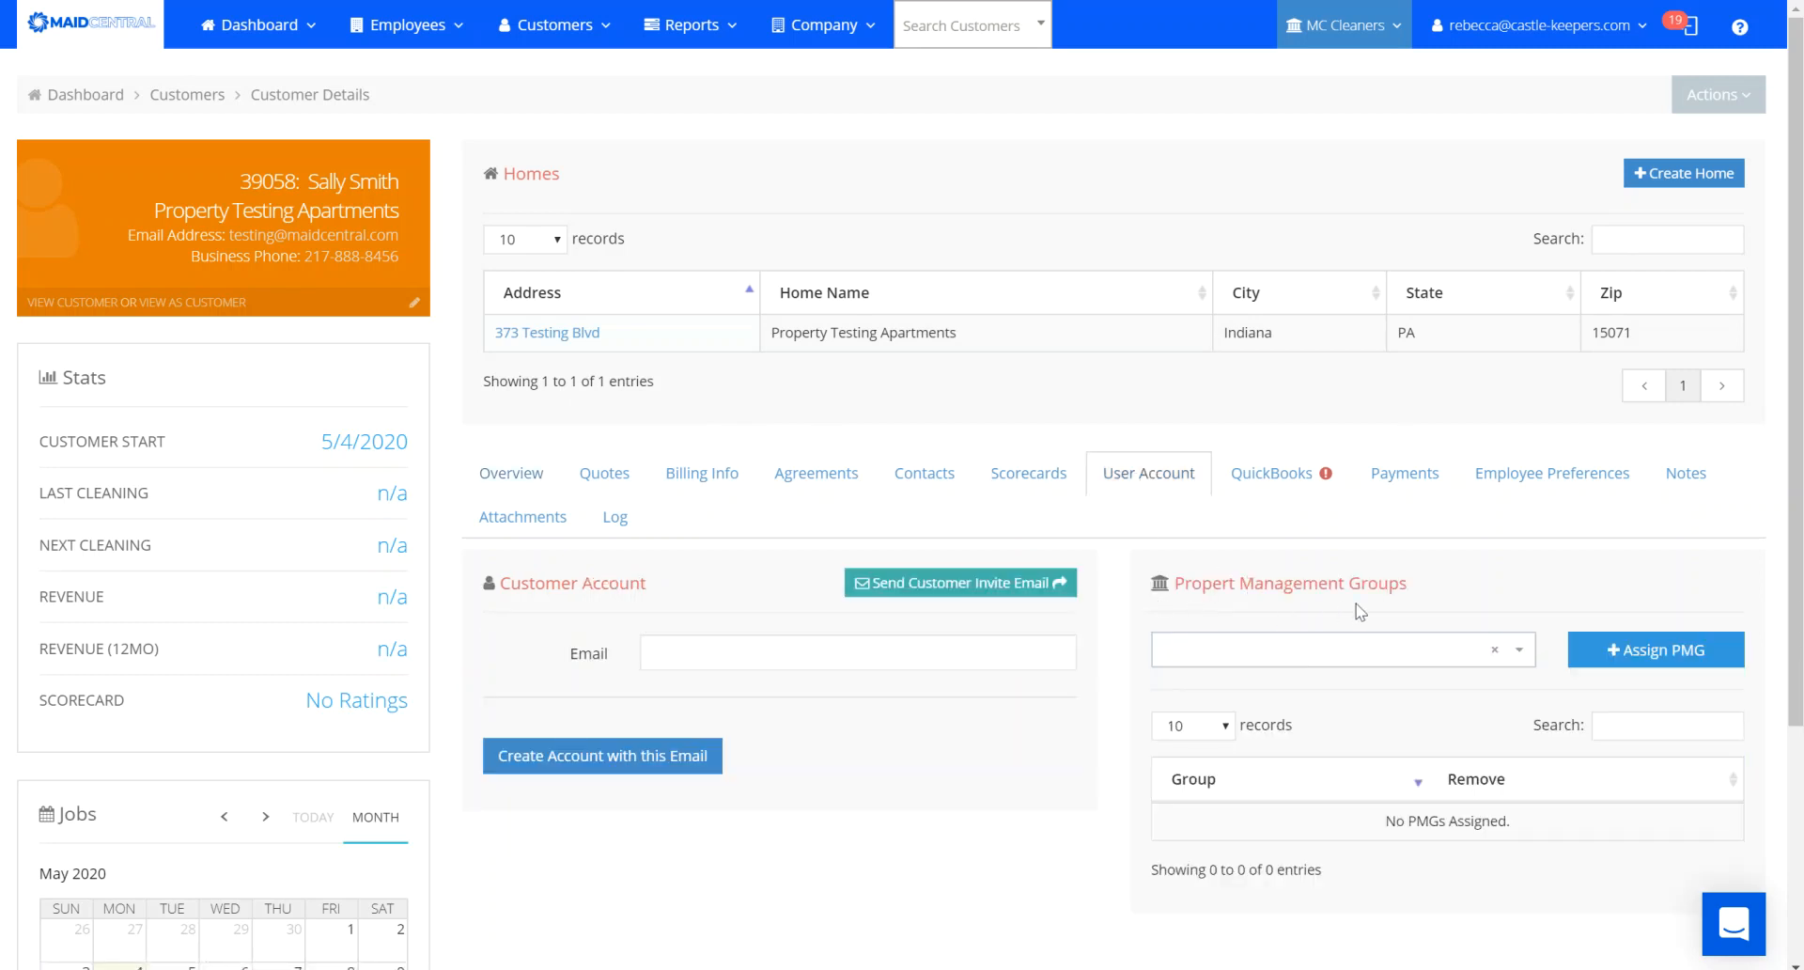
pyautogui.click(1514, 657)
pyautogui.click(1316, 737)
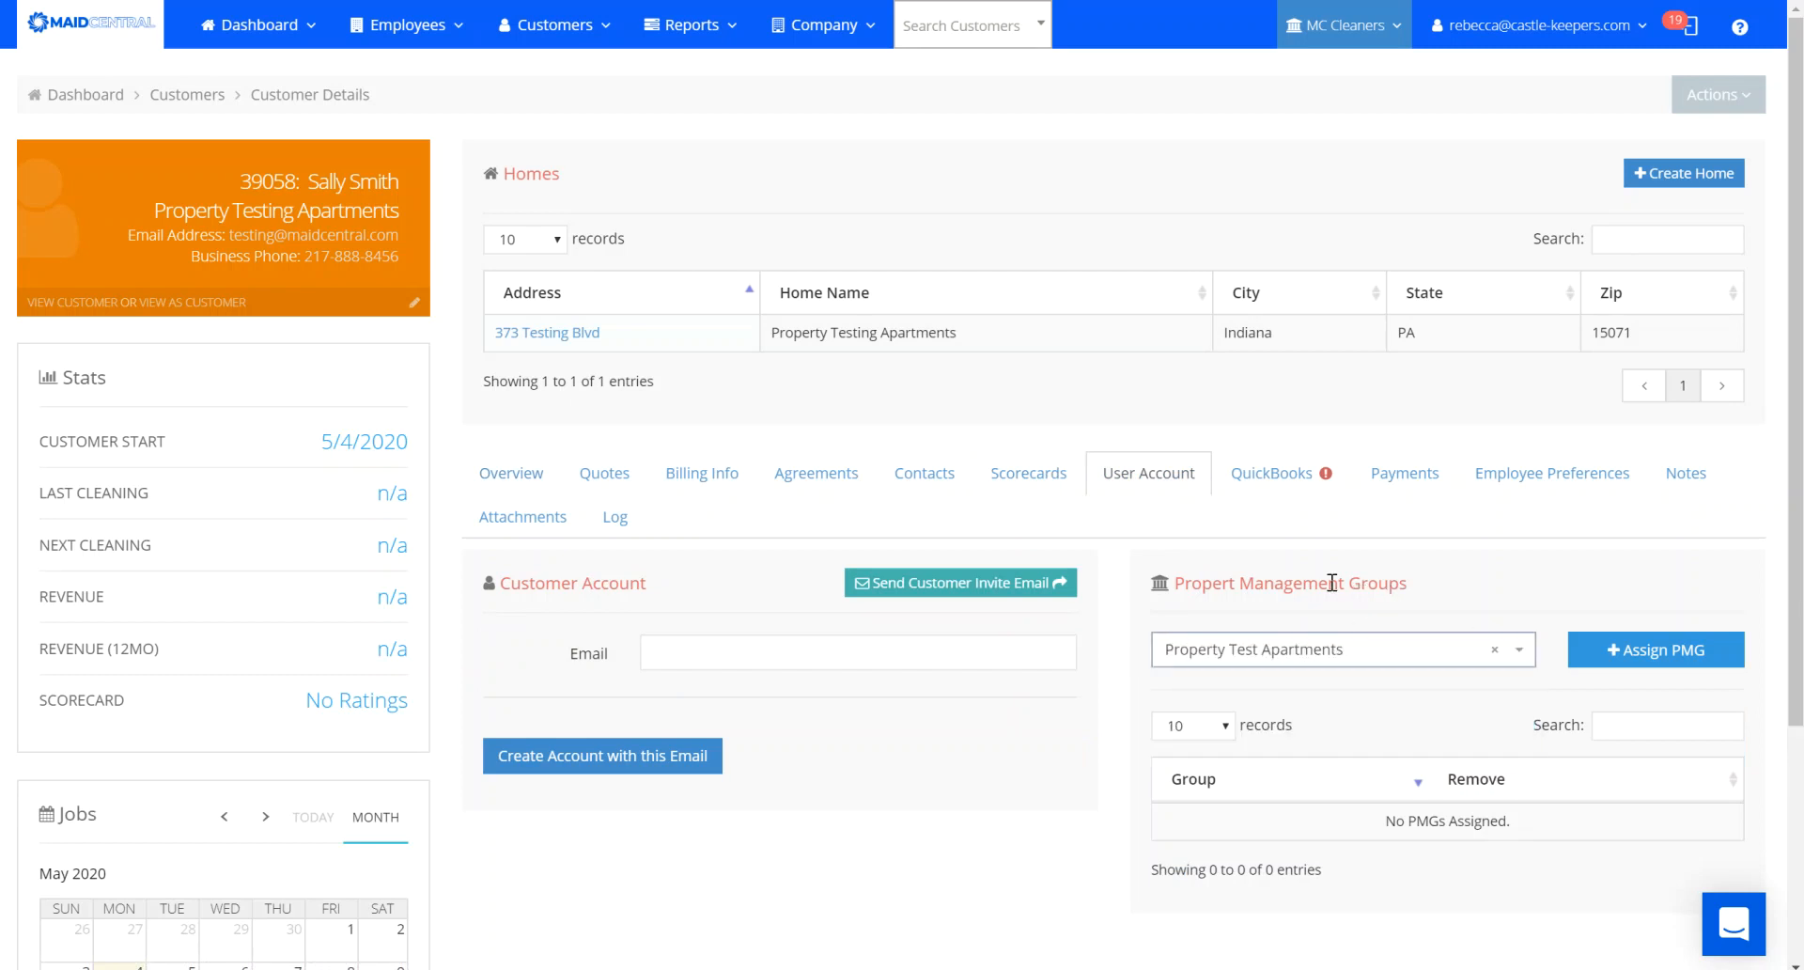
pyautogui.click(1668, 654)
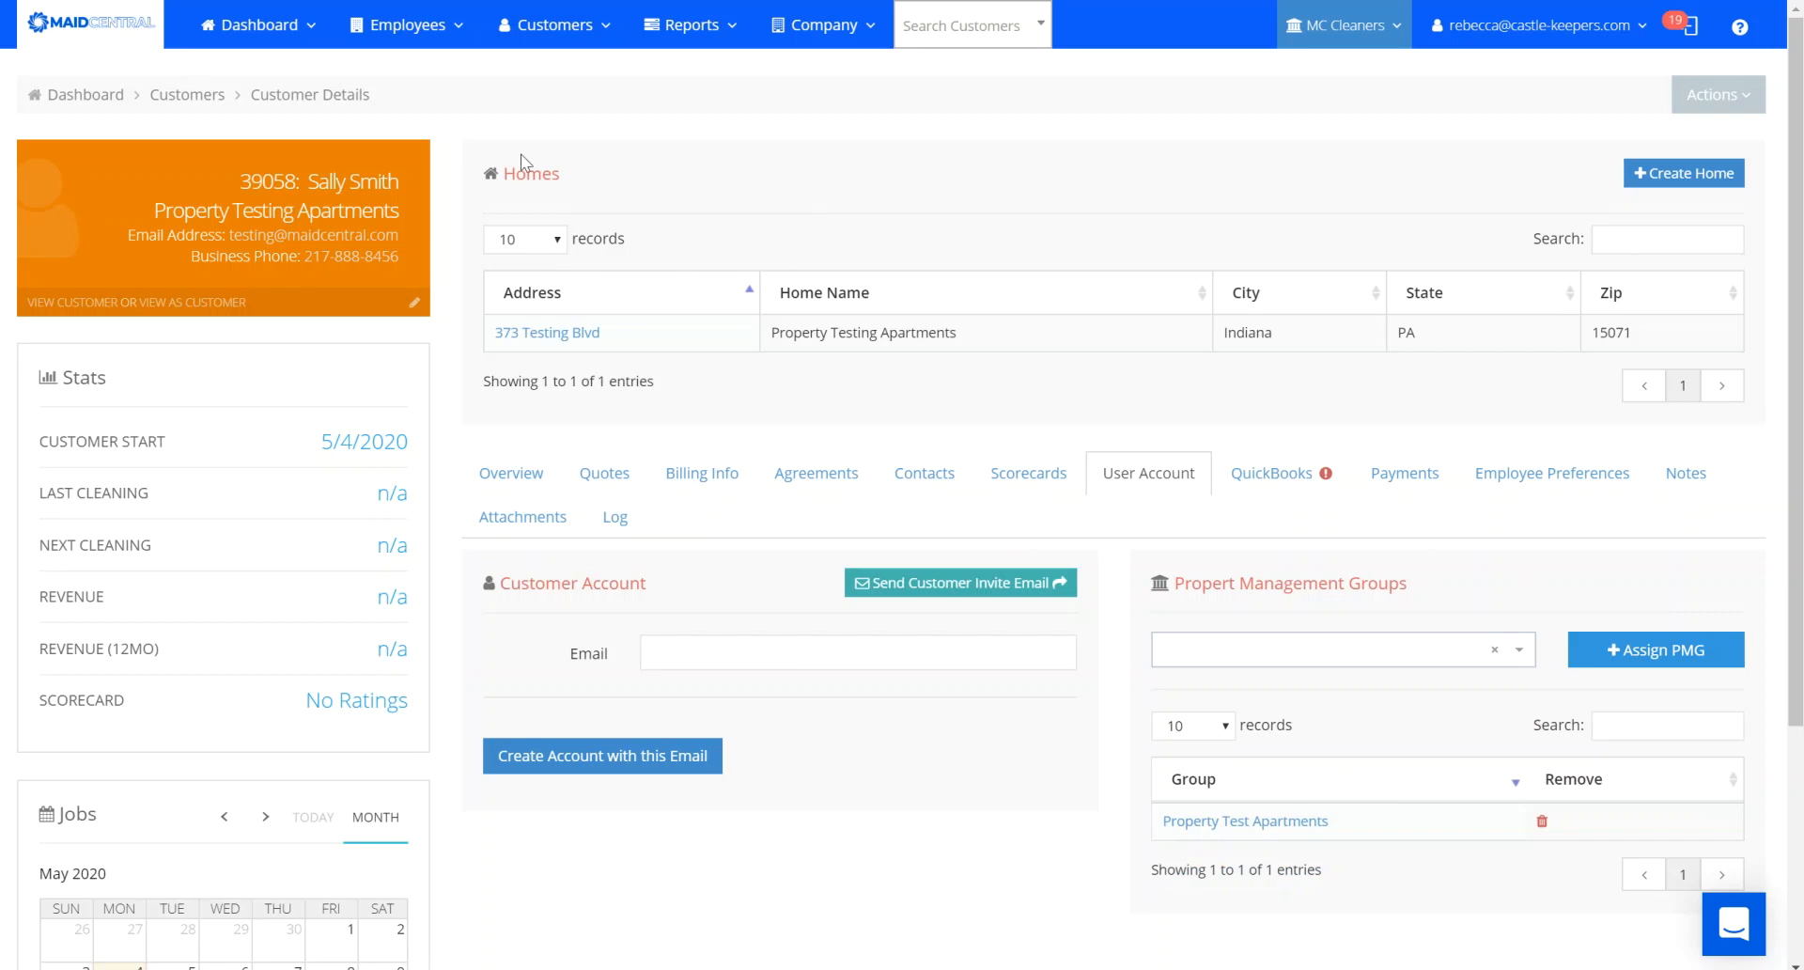
# Open the Property Test Apartments group from Customers > Property Managers.
pyautogui.click(559, 26)
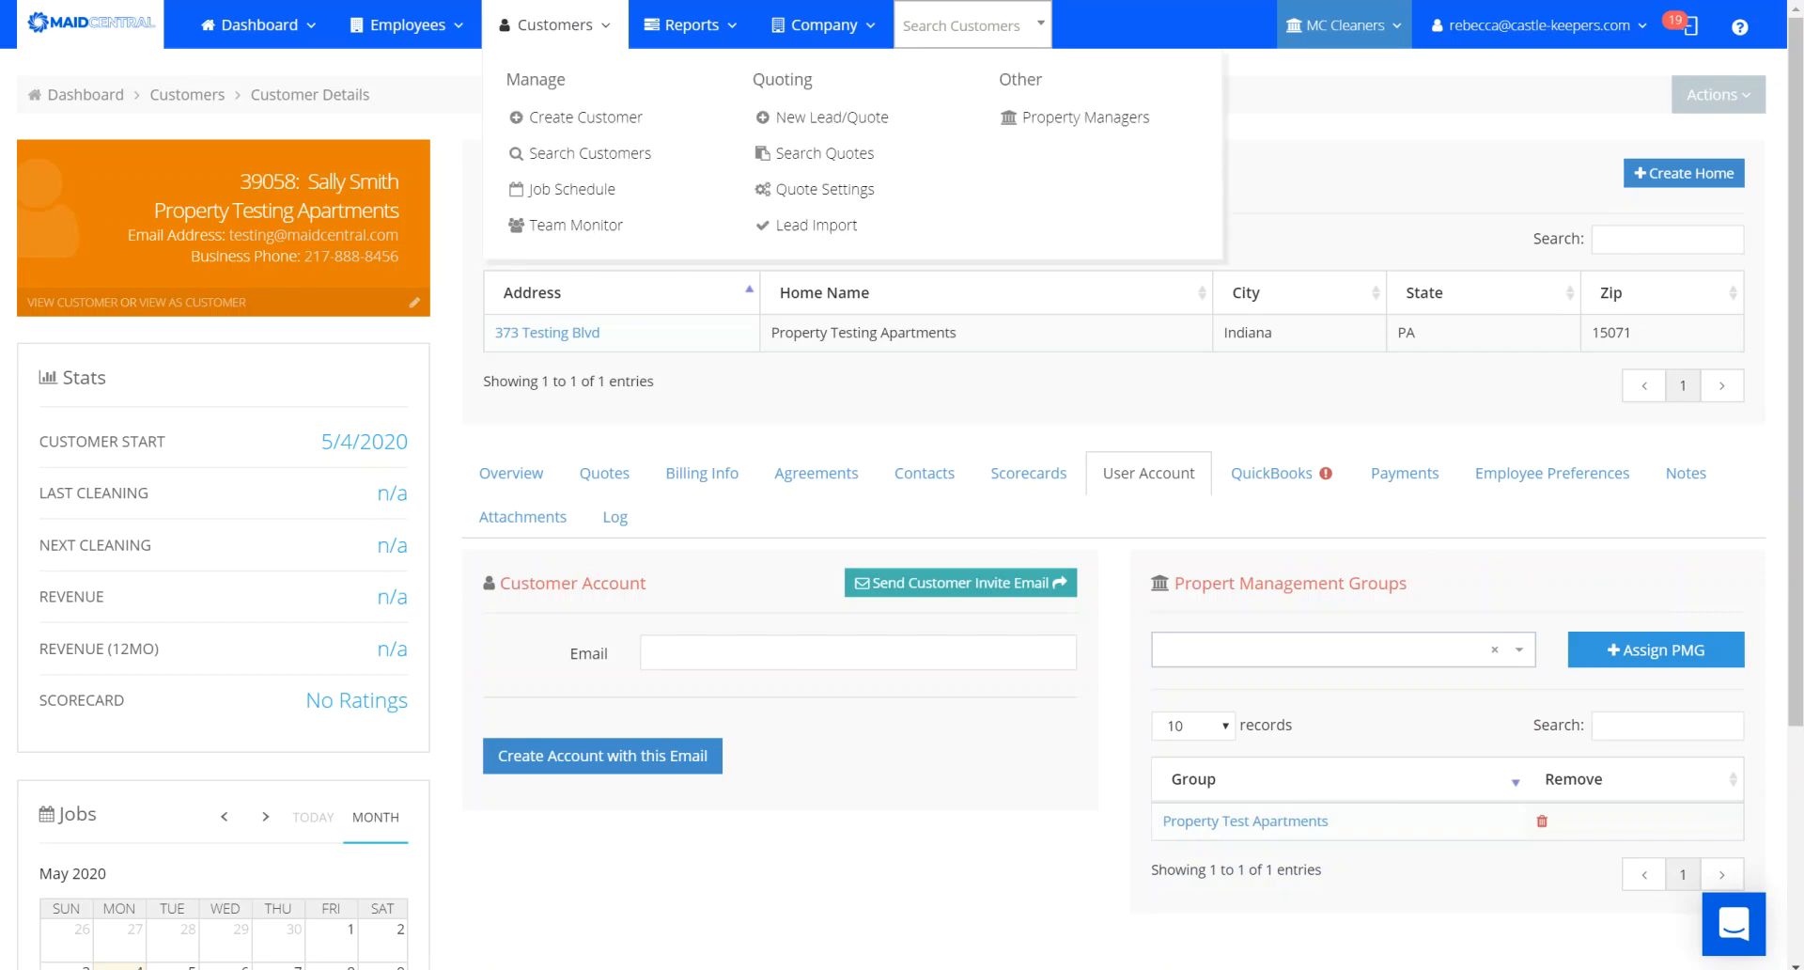
pyautogui.click(1105, 128)
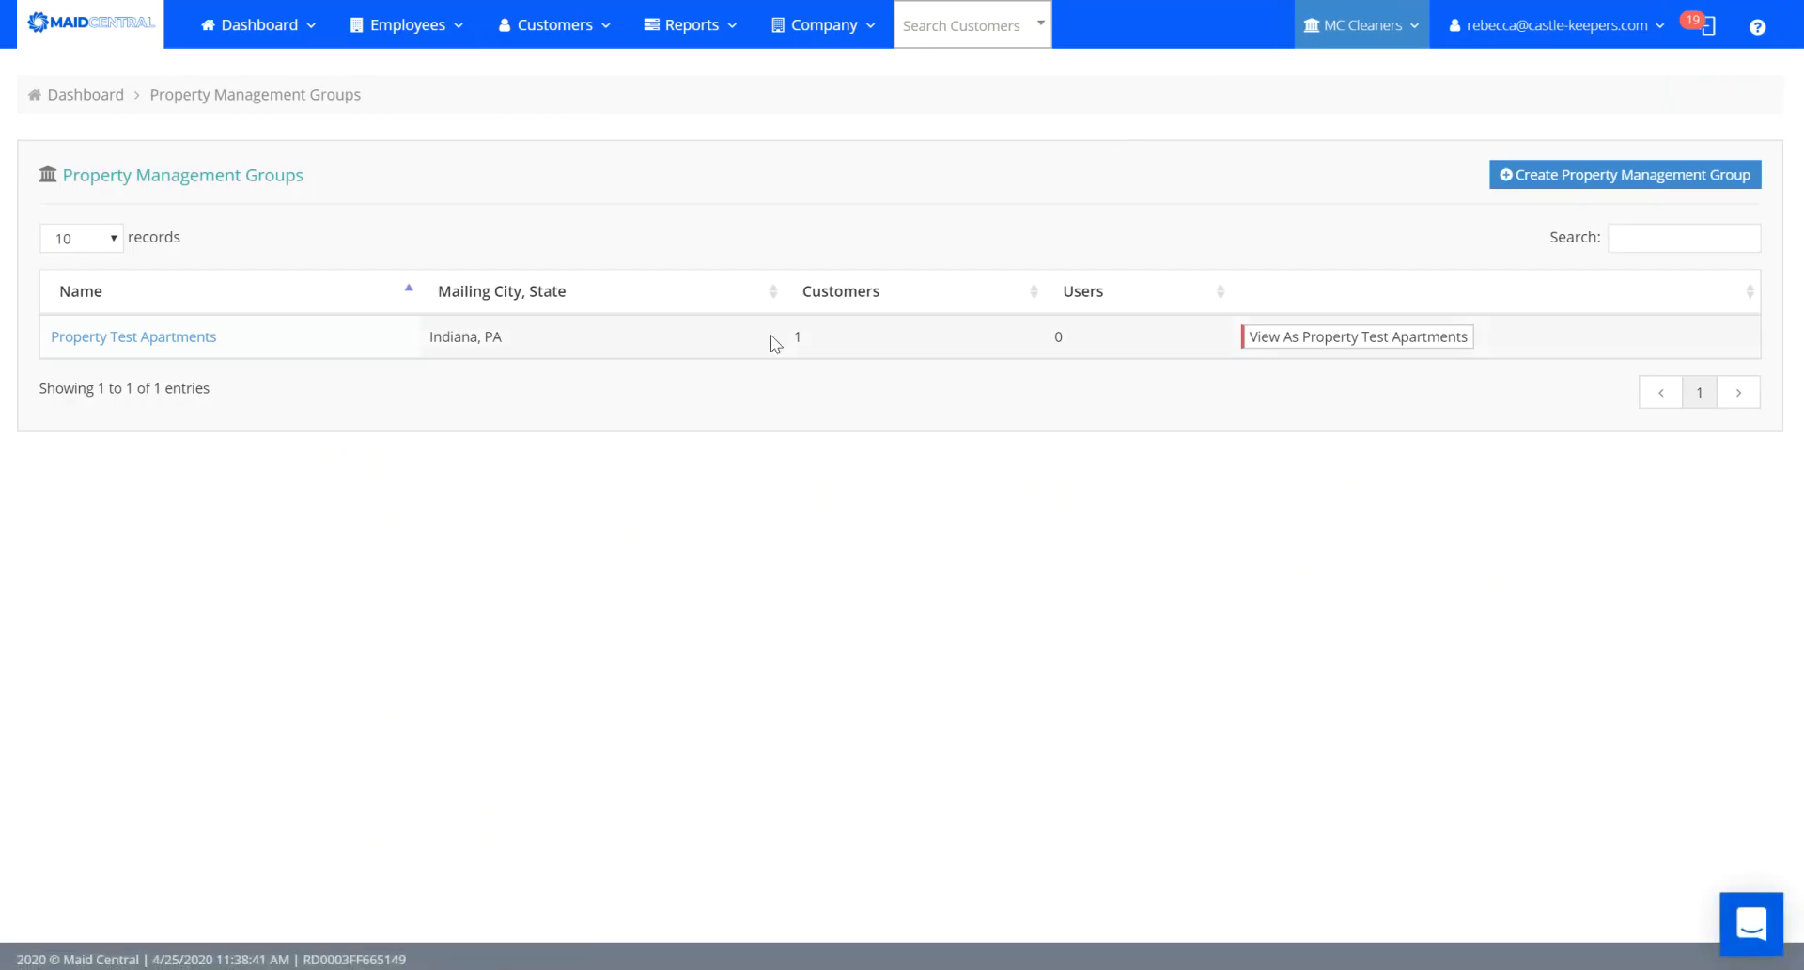
pyautogui.click(133, 339)
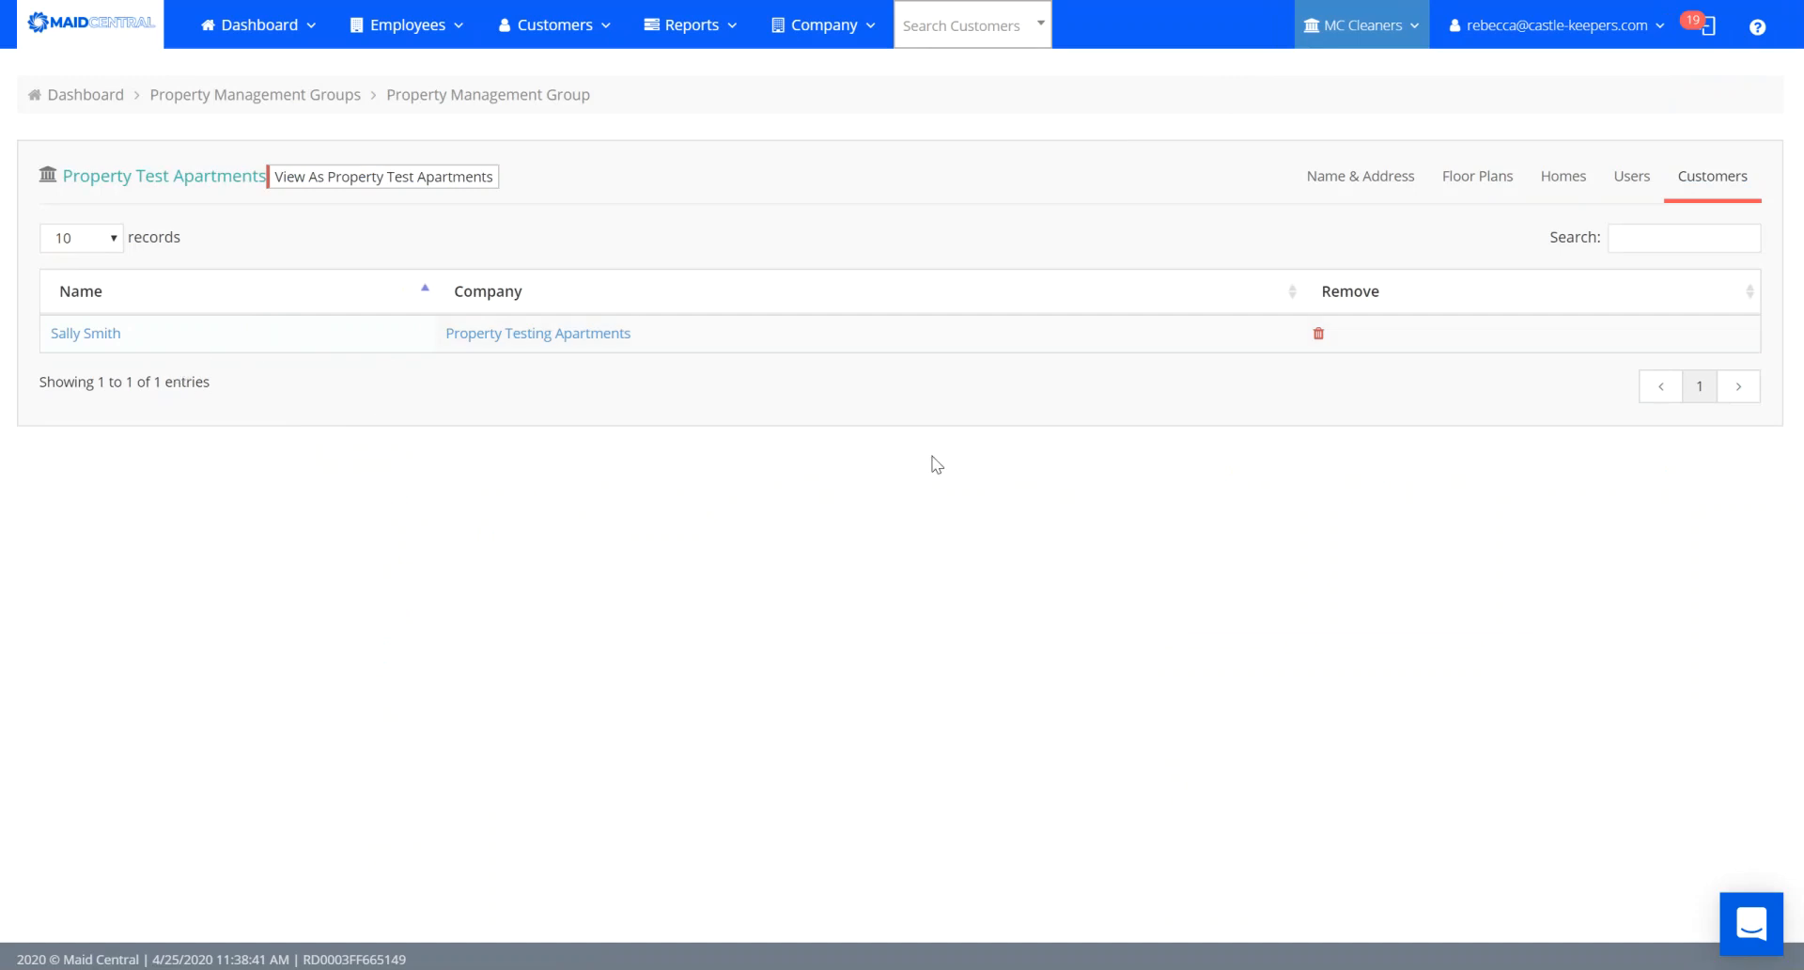
# Review the group's Name & Address and Floor Plans tabs, then start a homes import.
pyautogui.click(1353, 185)
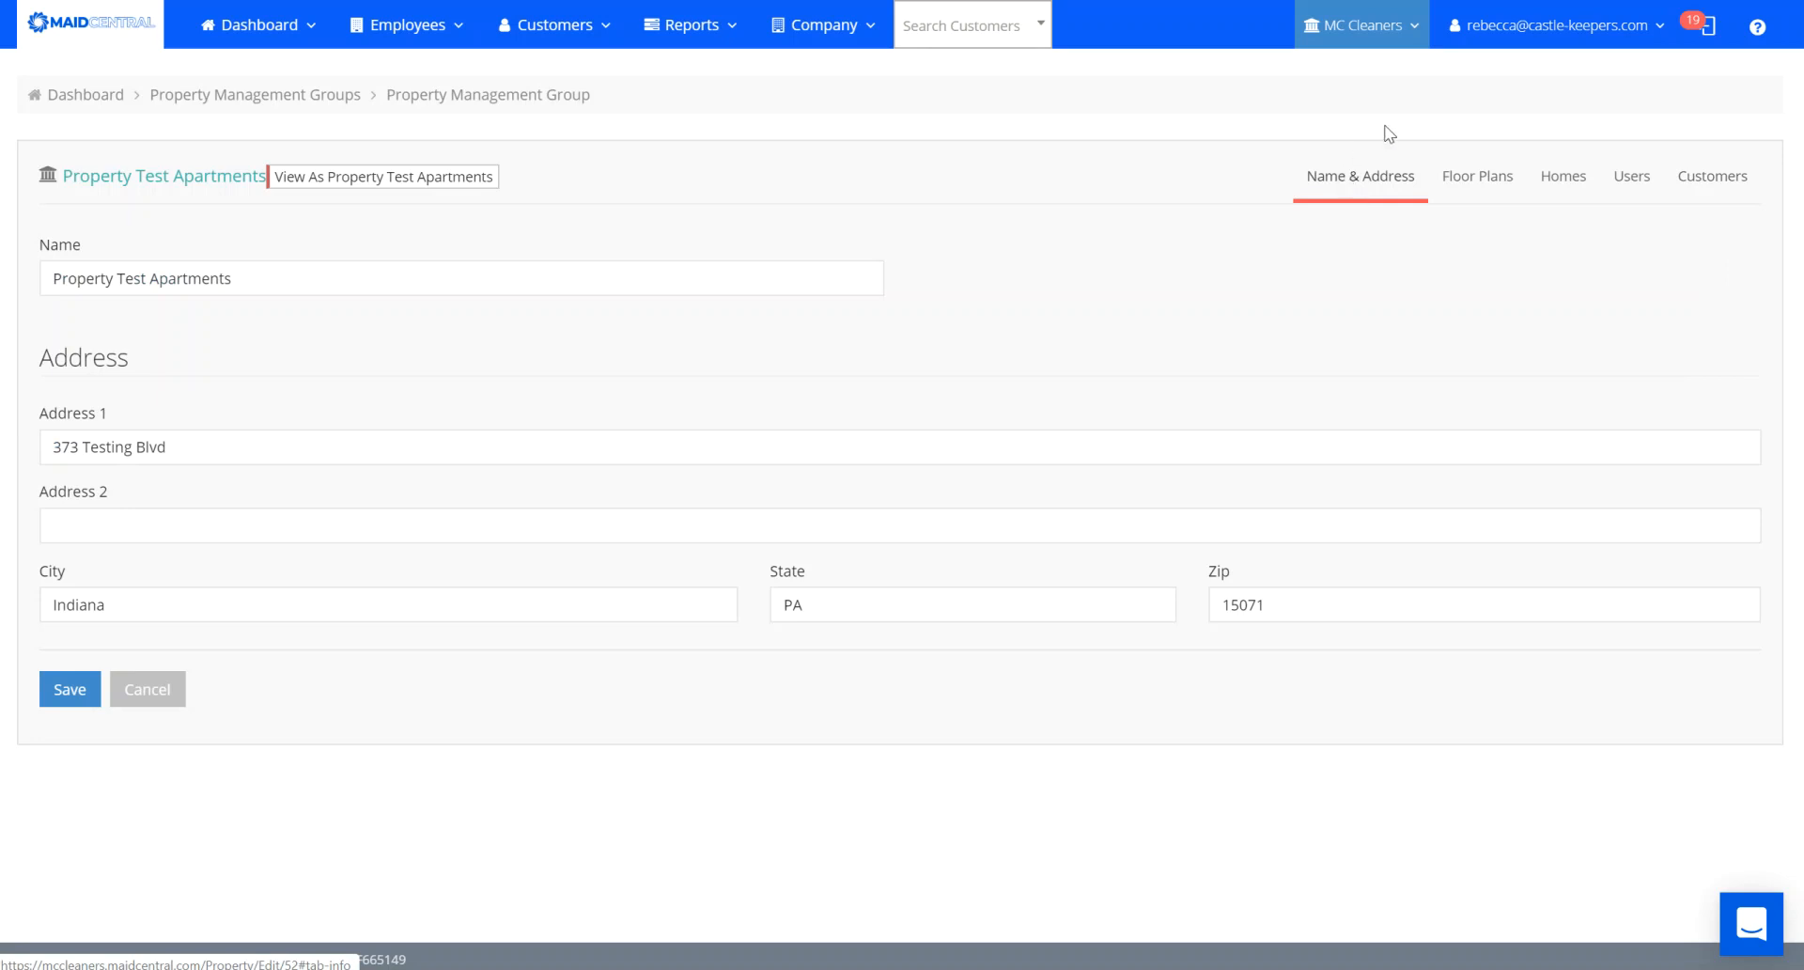
pyautogui.click(1470, 182)
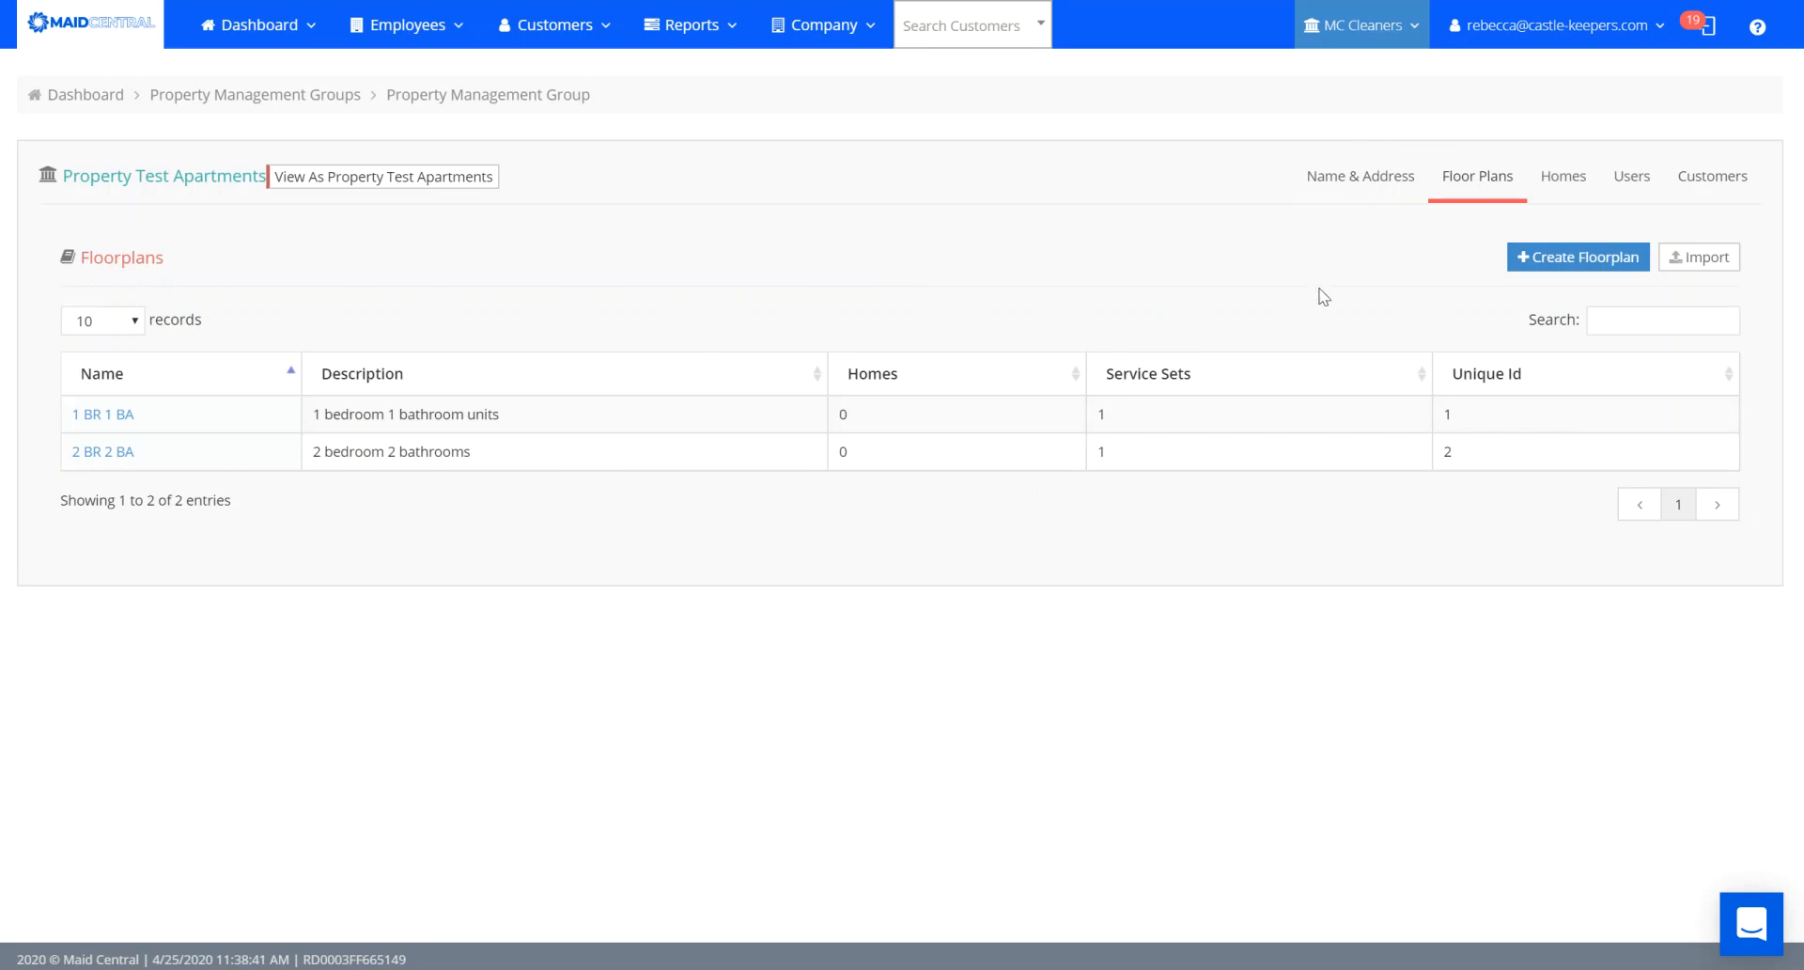
pyautogui.click(1708, 263)
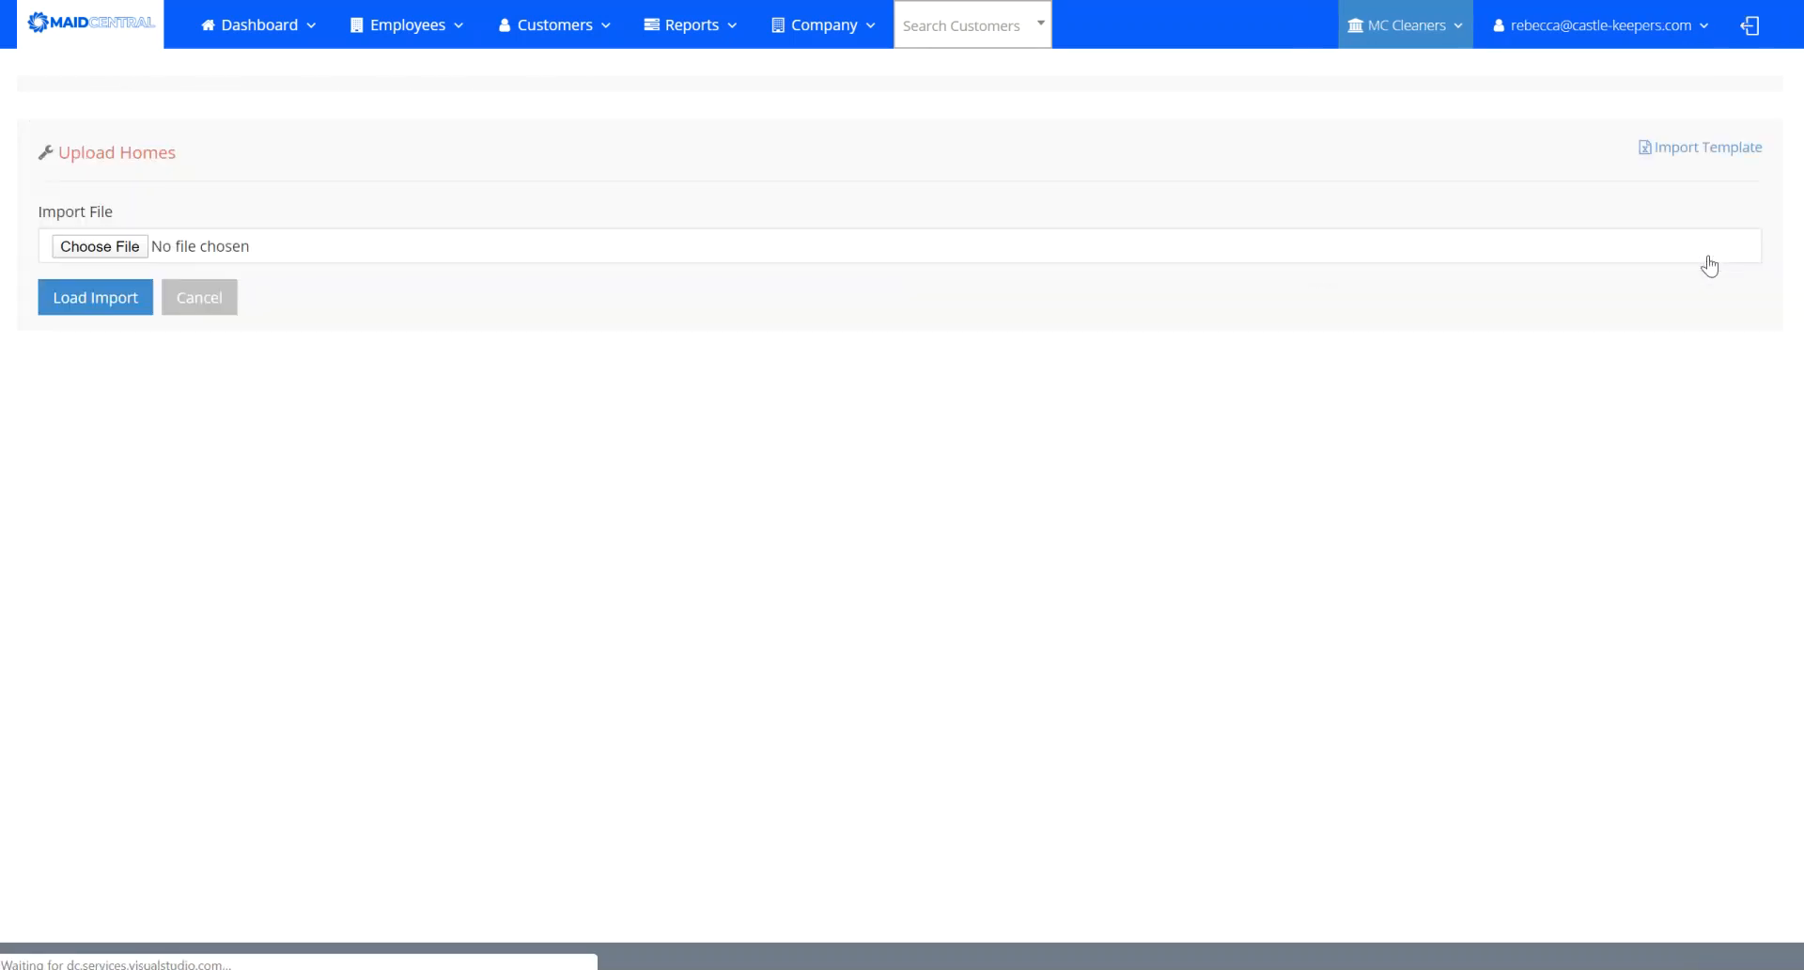
# Load TestingmportTemplatePMG.xlsx into the Upload Homes page for review.
pyautogui.click(133, 246)
pyautogui.click(581, 124)
pyautogui.click(1608, 871)
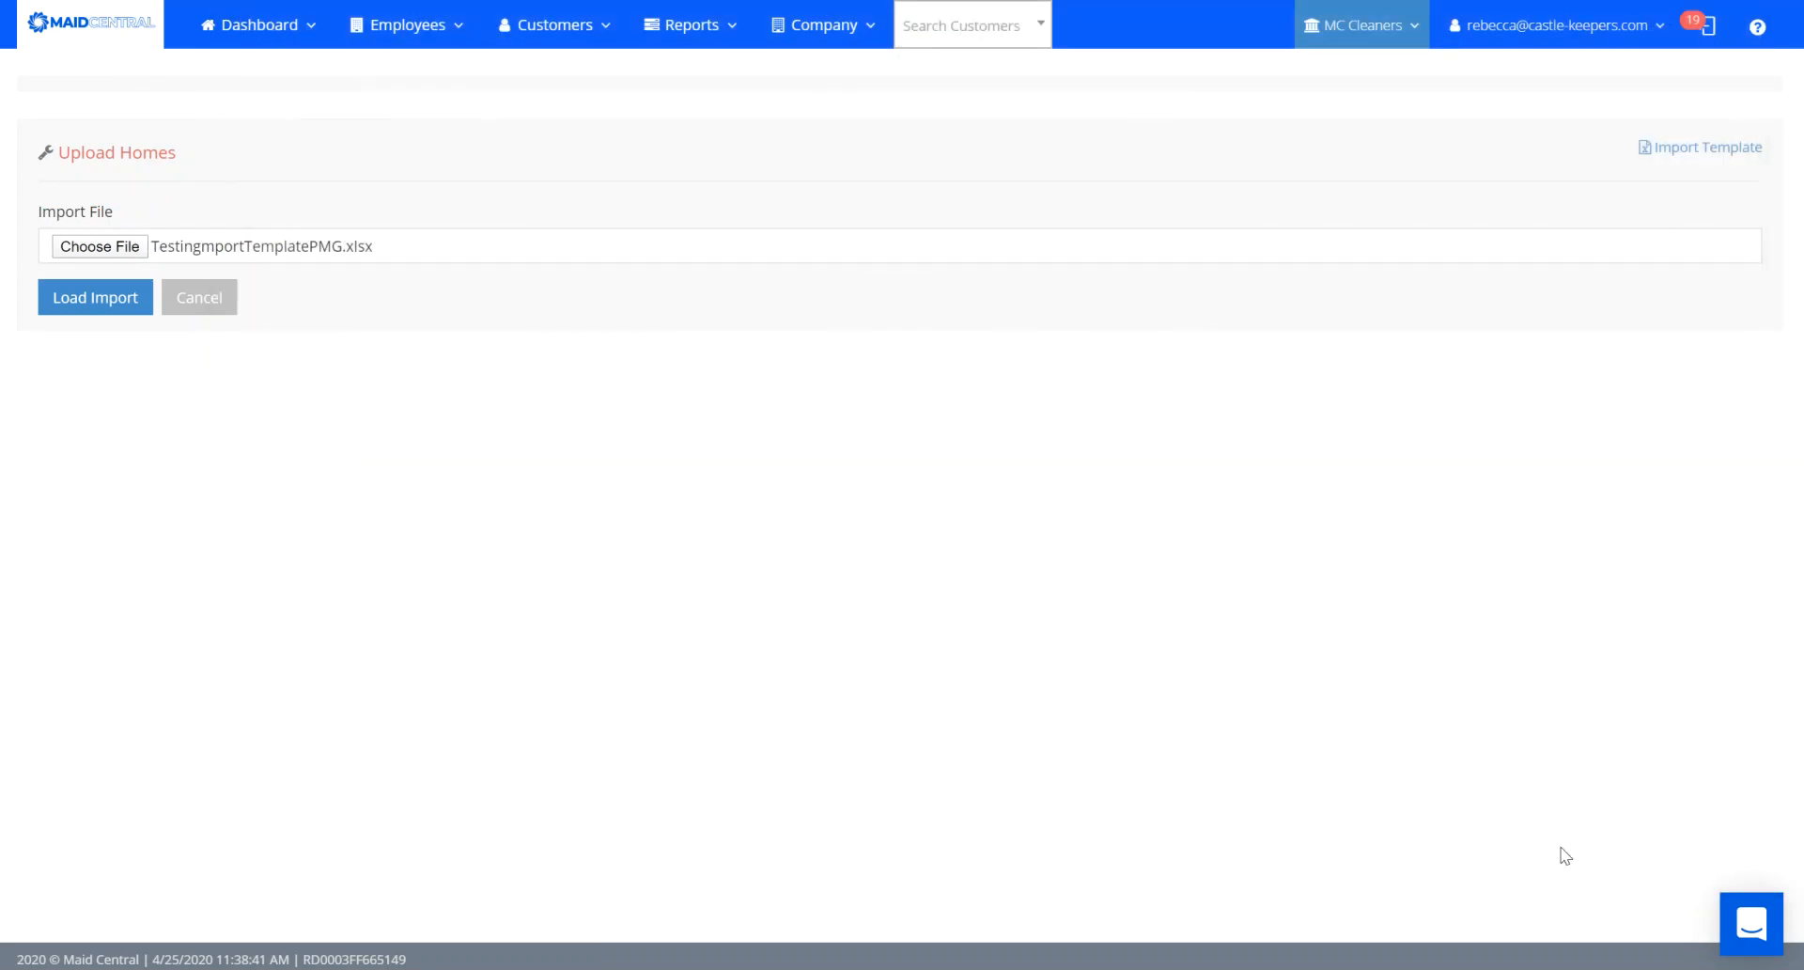
pyautogui.click(79, 298)
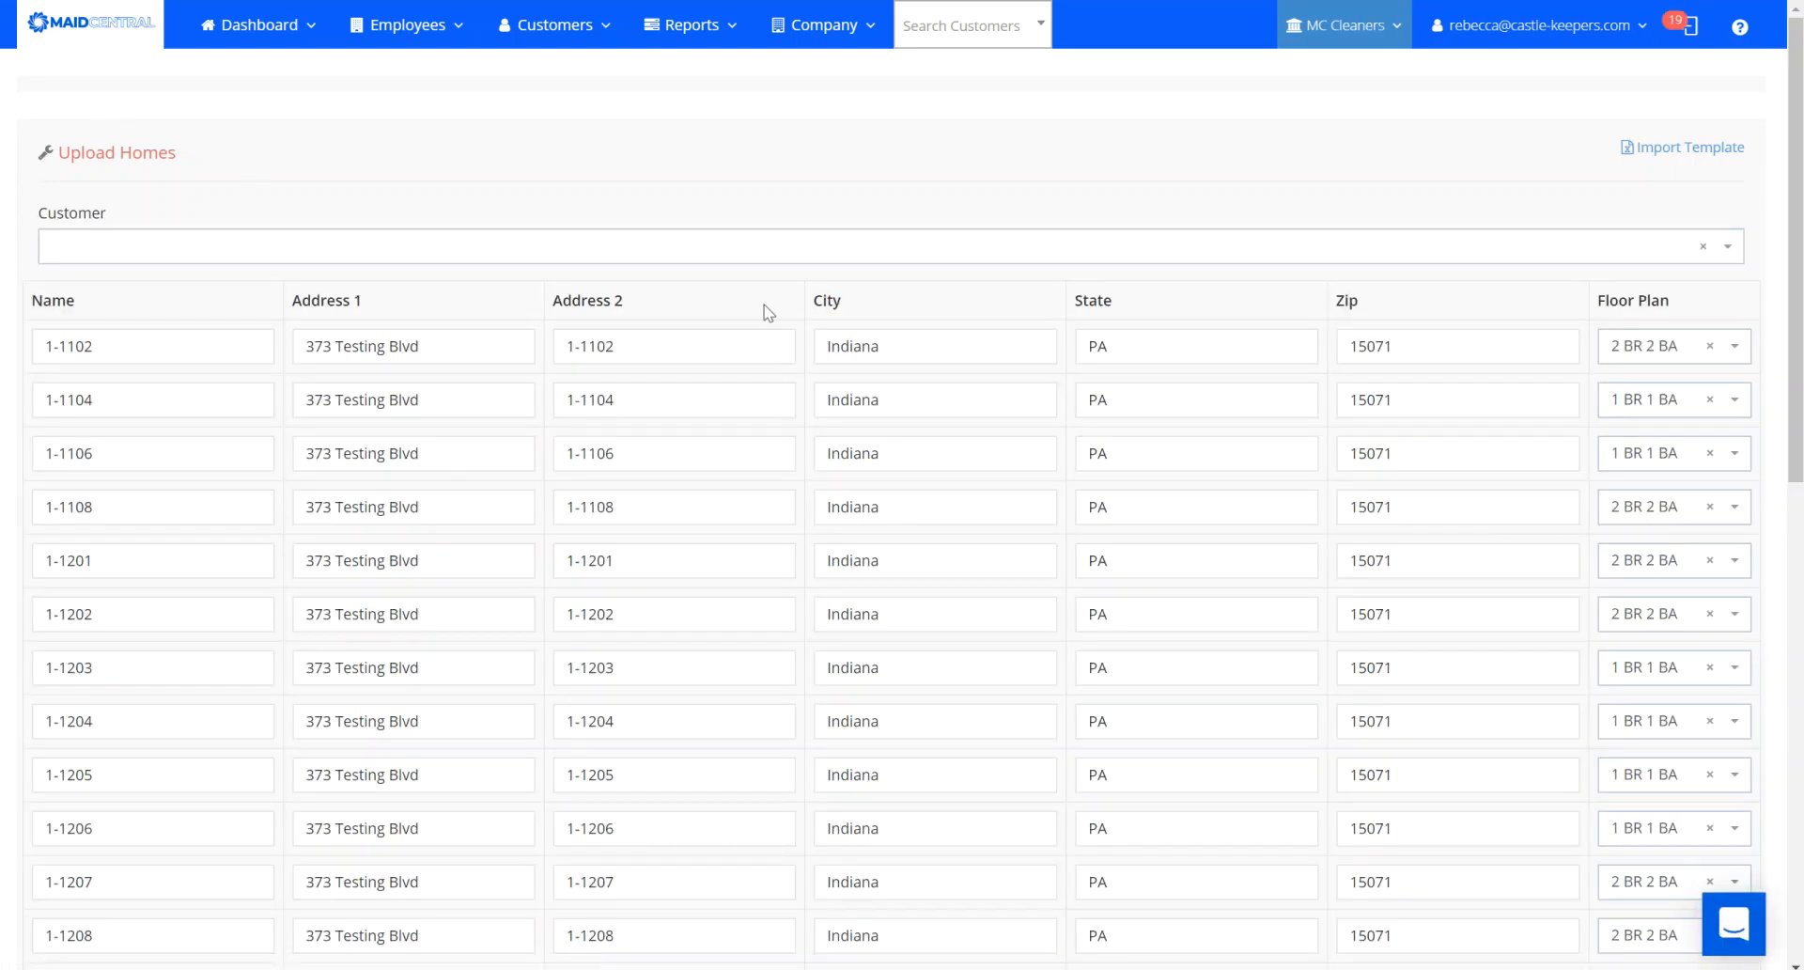
# Assign the homes to the Property Testing Apartments customer and process the import.
pyautogui.click(1727, 247)
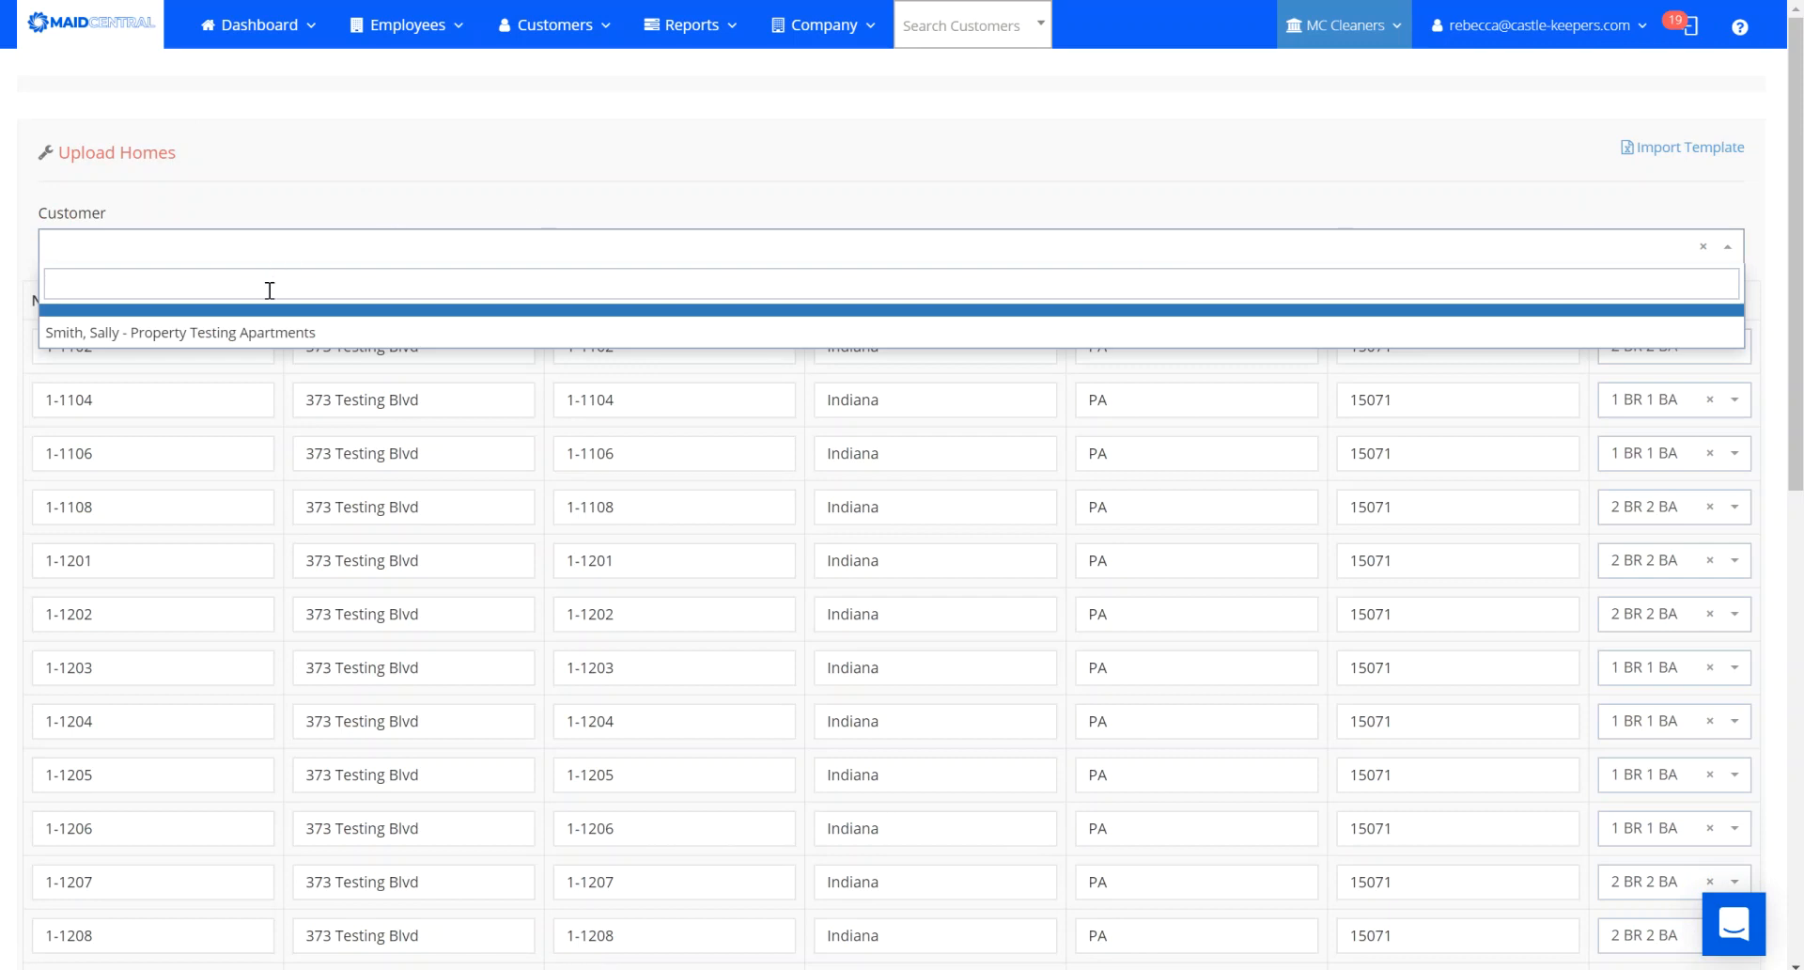
pyautogui.click(267, 332)
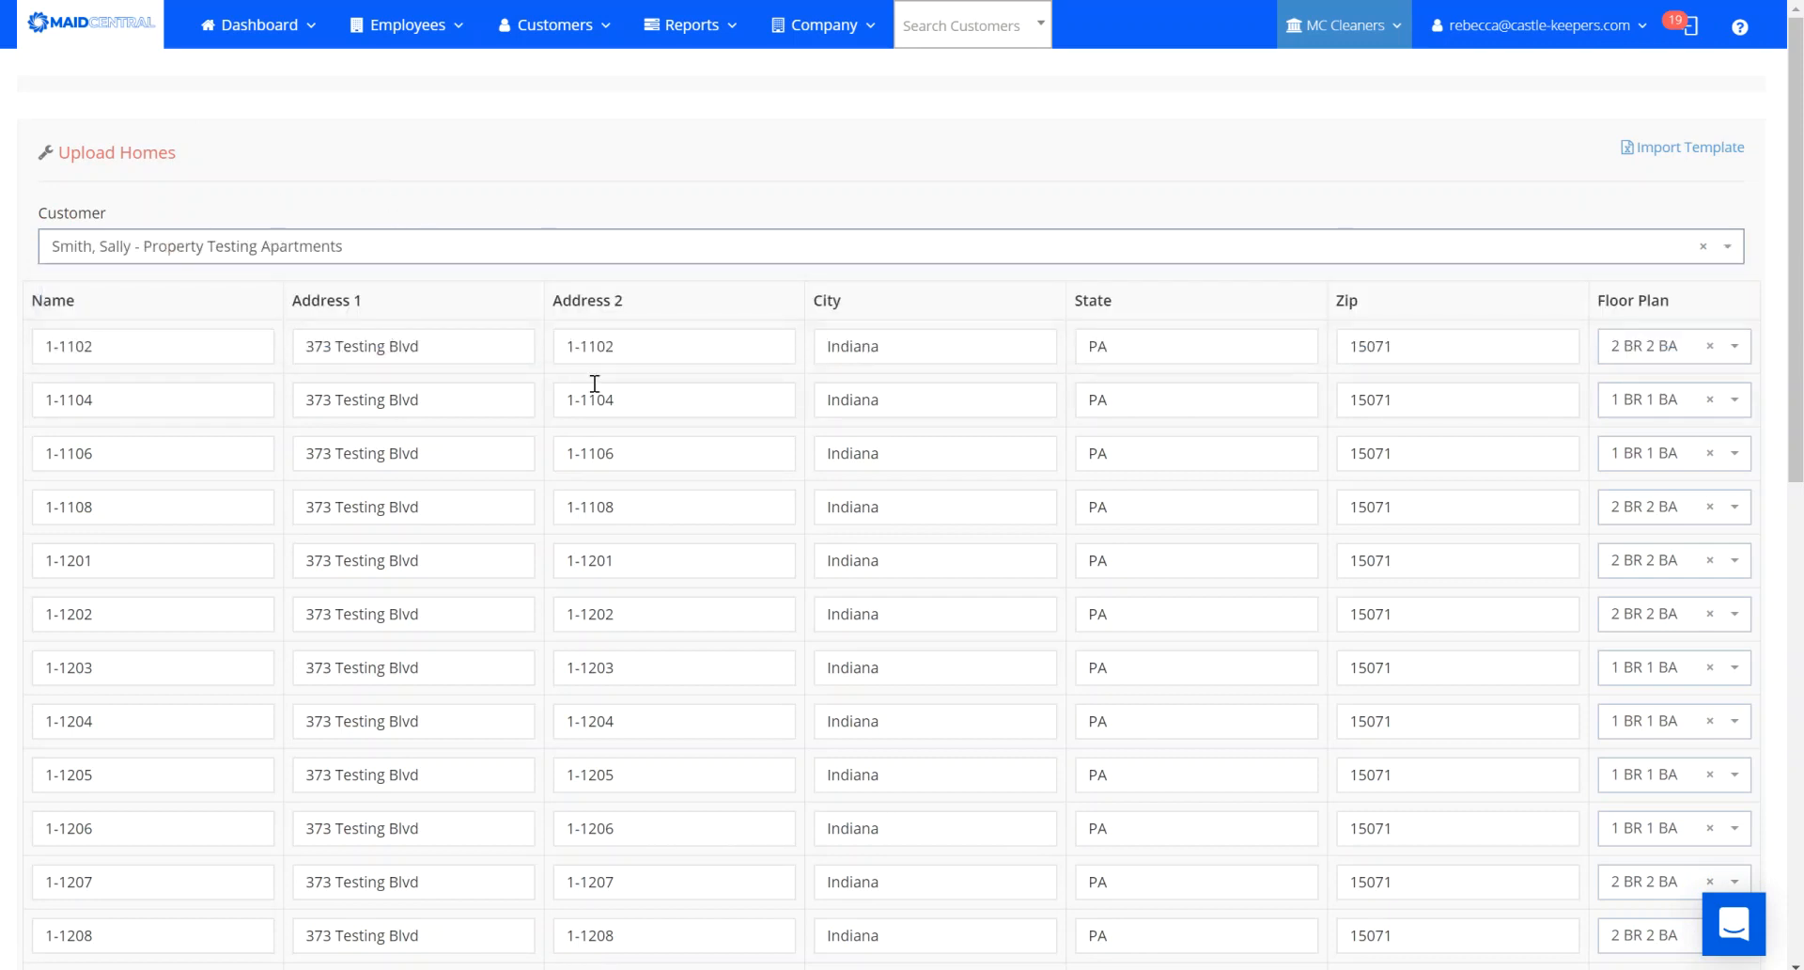
pyautogui.scroll(-10, 1801, 772)
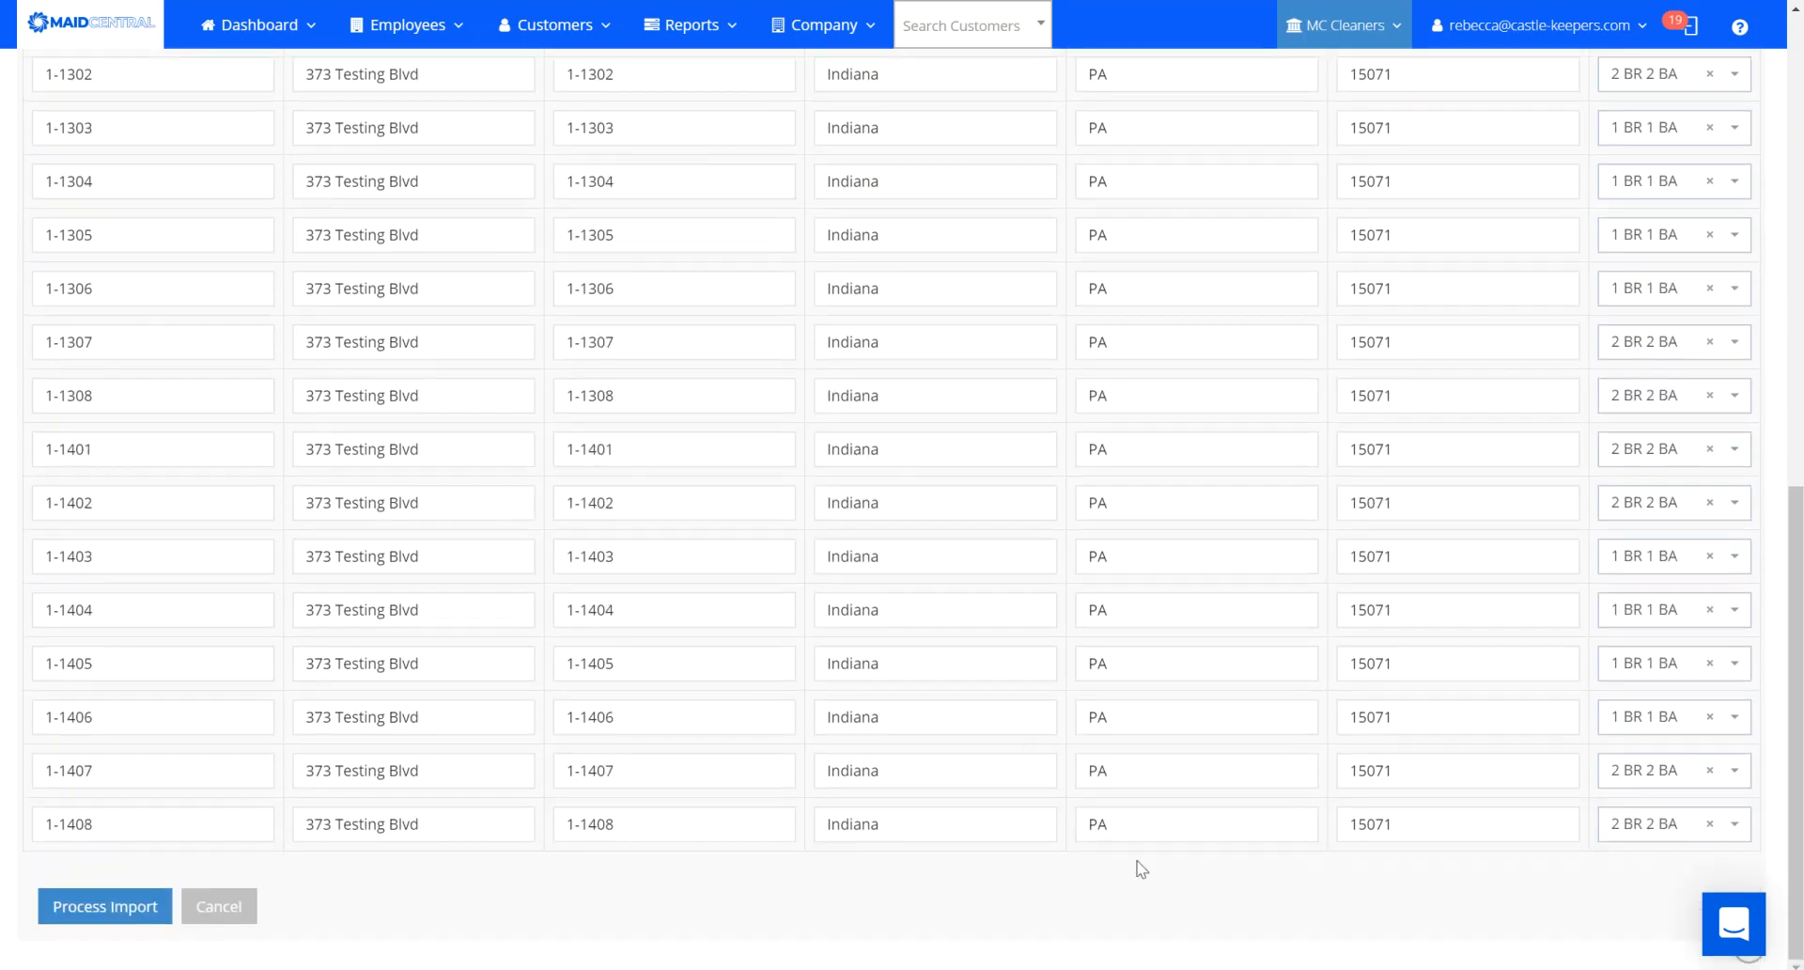
pyautogui.click(71, 913)
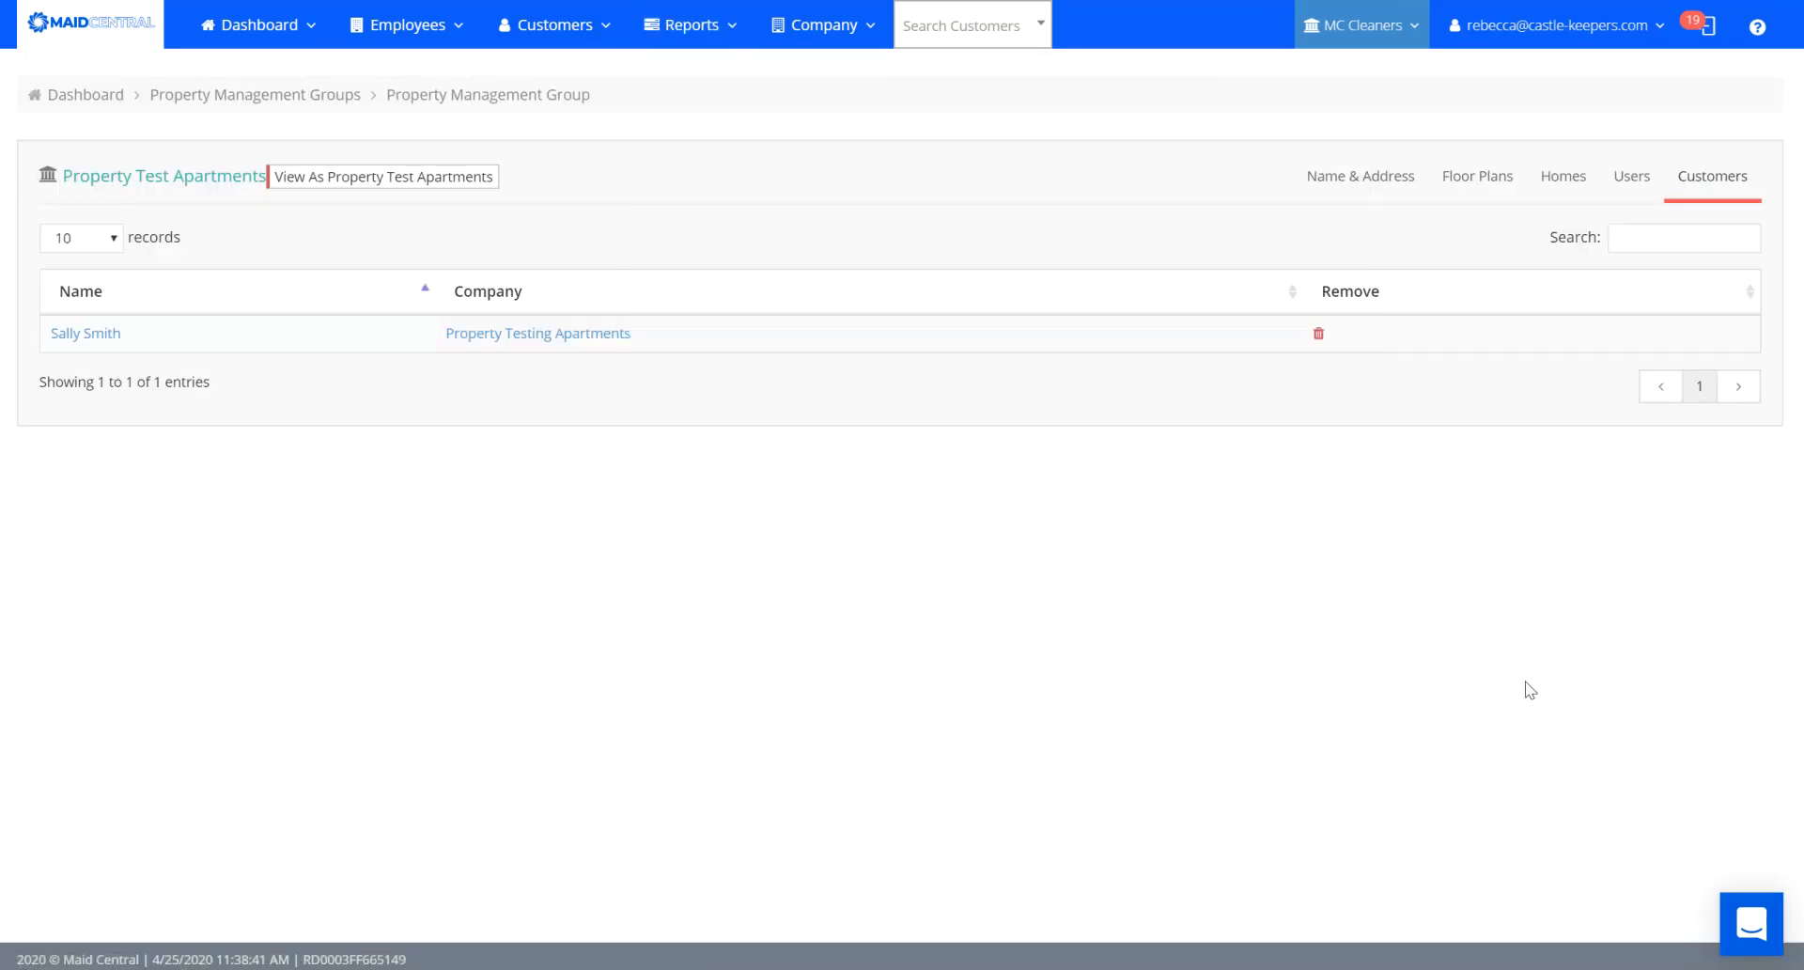
# Verify 14 homes per floor plan and 29 homes total, check Customers, then view Users.
pyautogui.click(1356, 176)
pyautogui.click(1474, 183)
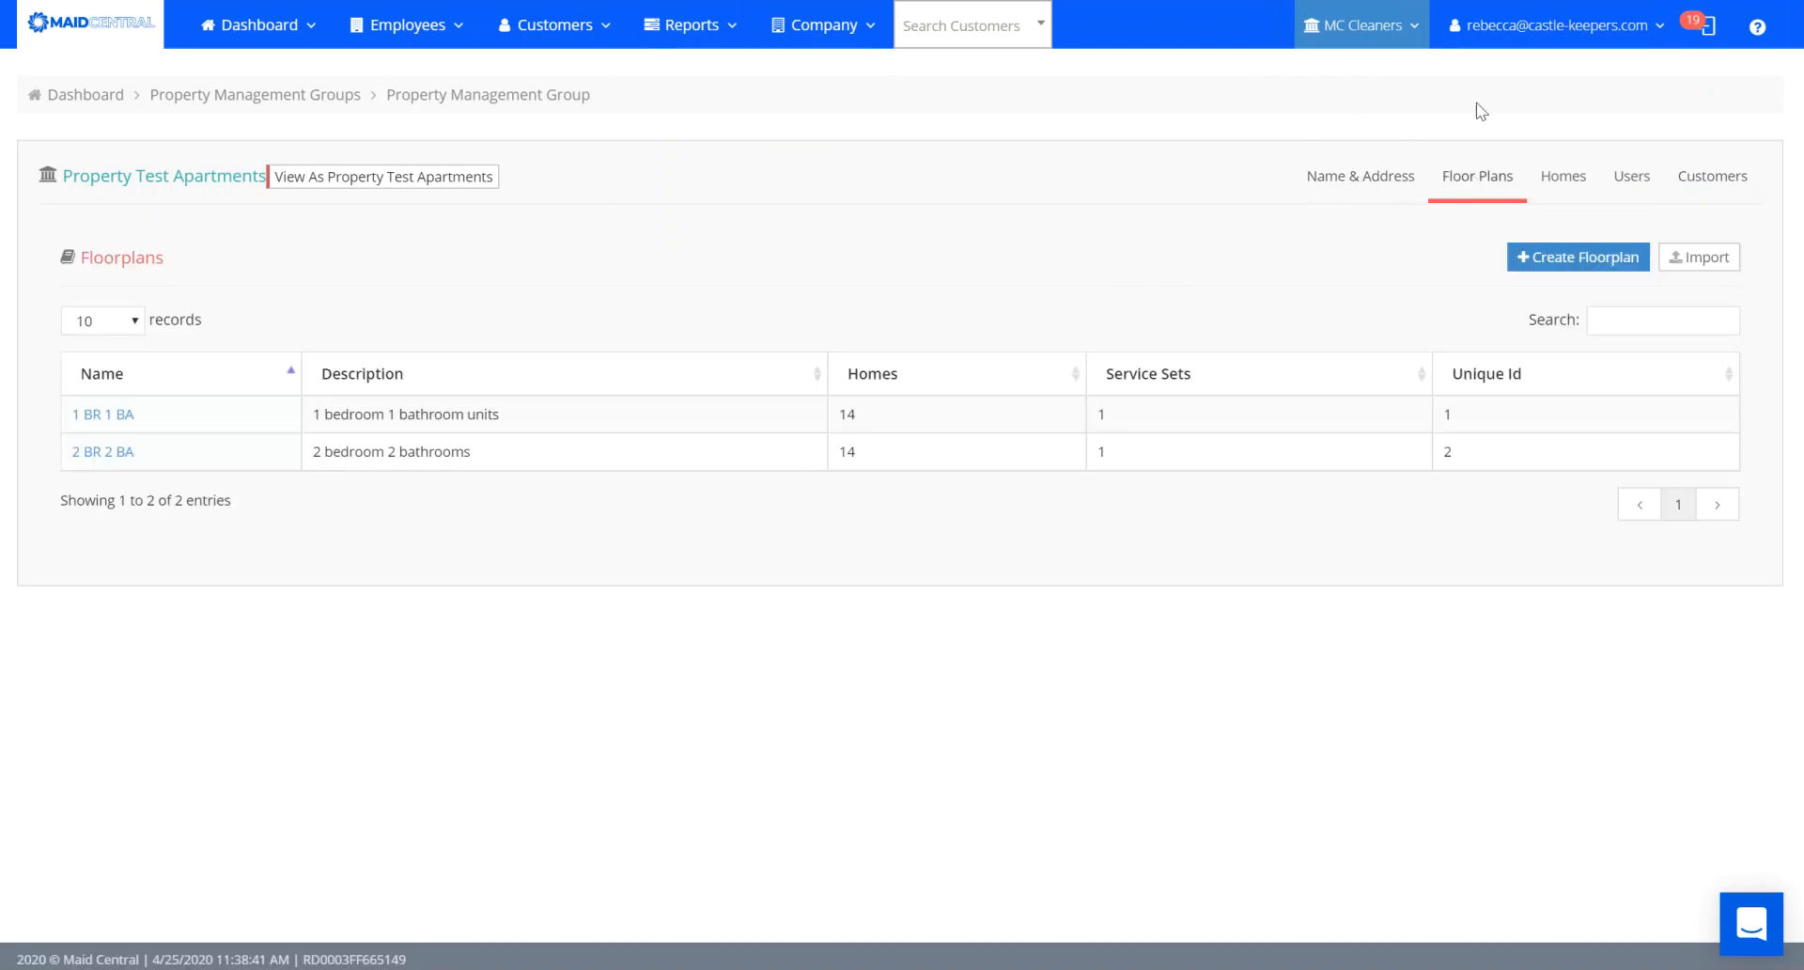
pyautogui.click(1564, 175)
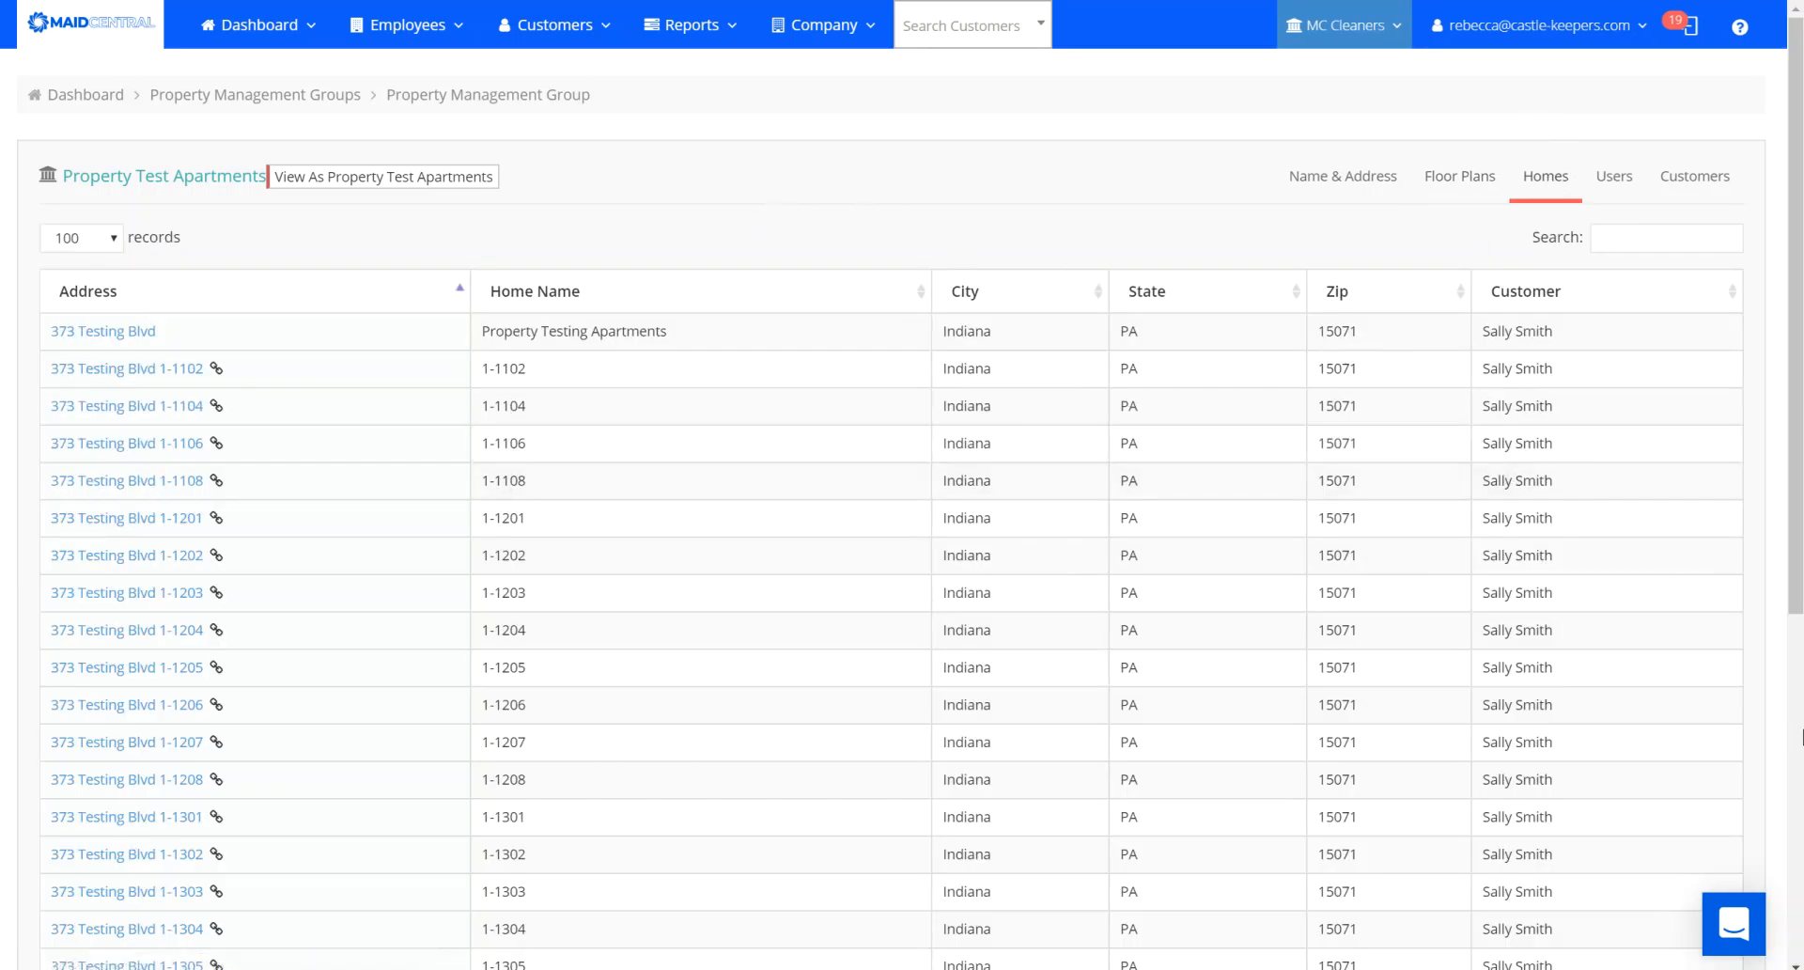
pyautogui.click(1801, 736)
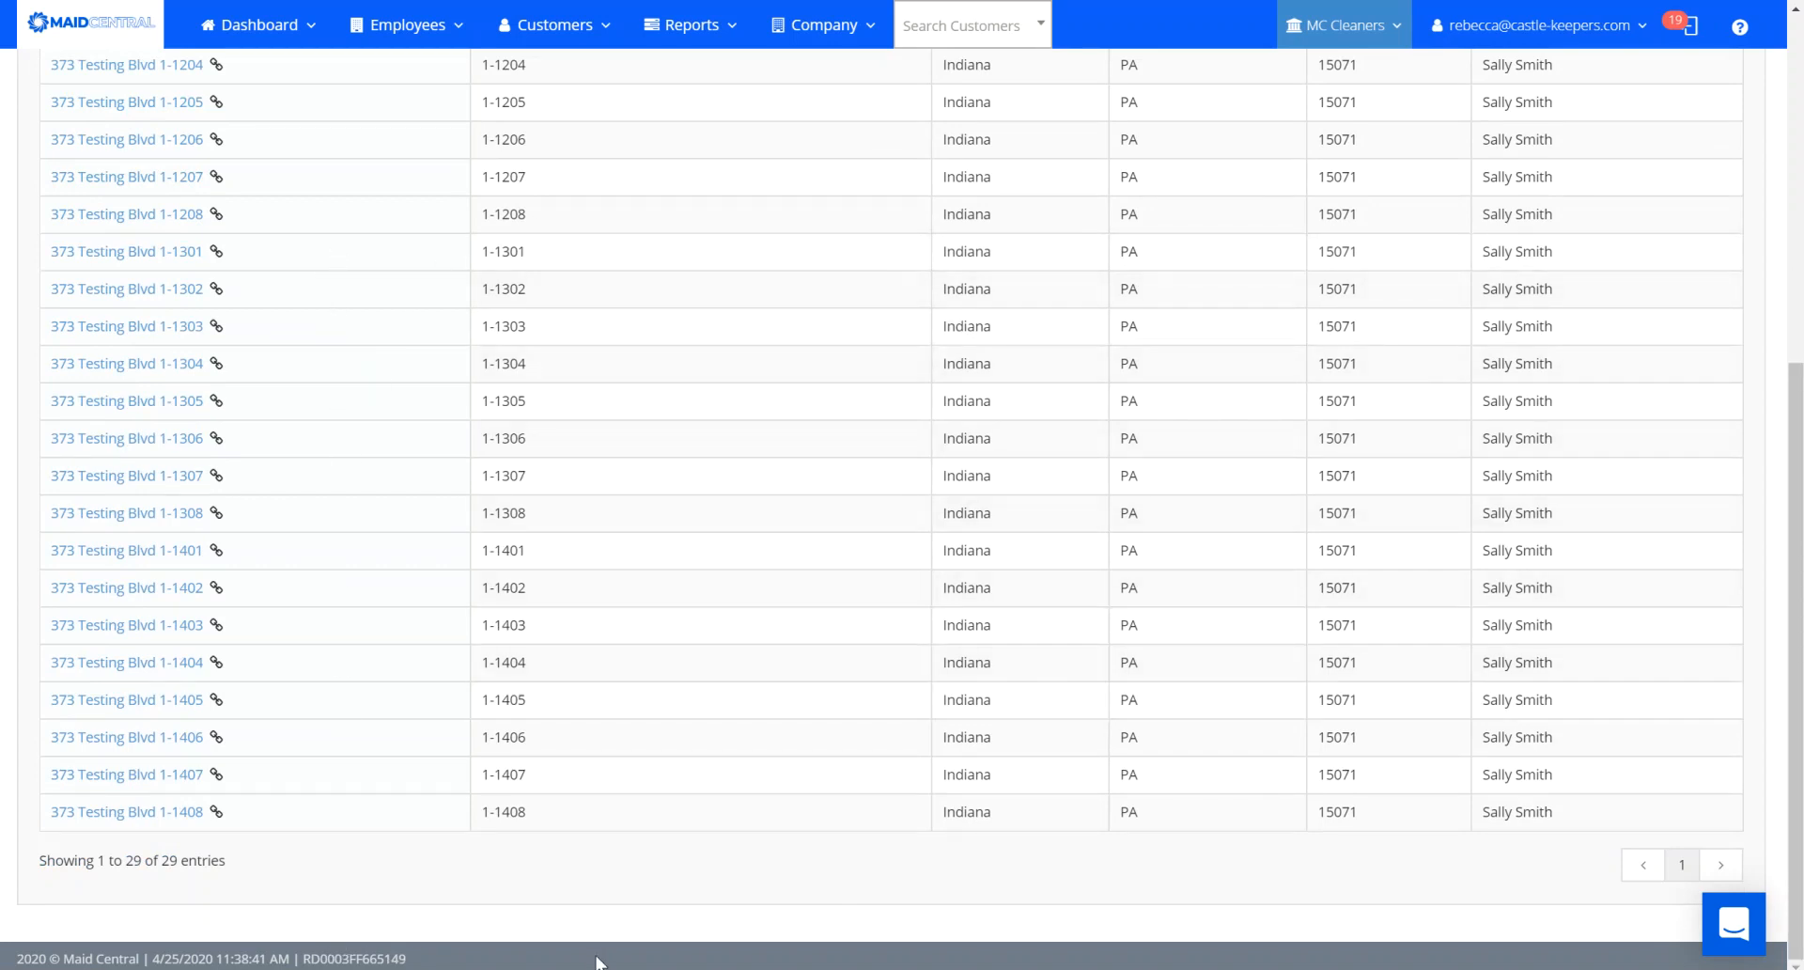
pyautogui.moveTo(1801, 701); pyautogui.dragTo(1801, 354)
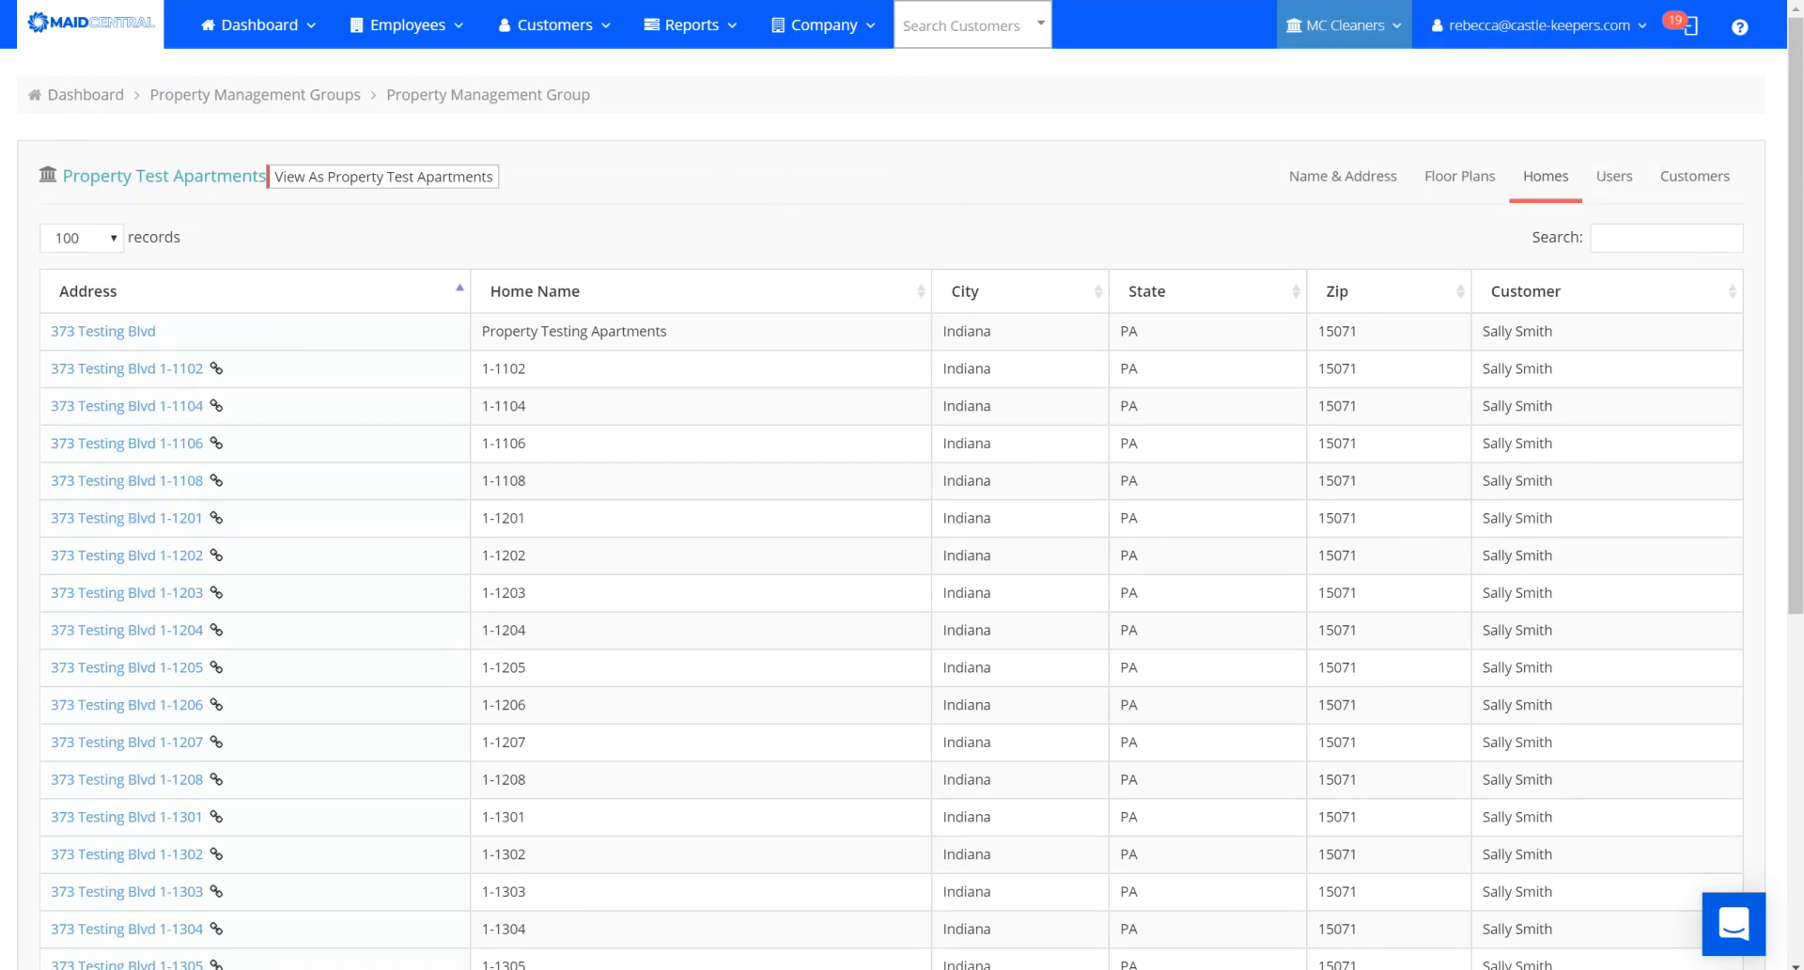
pyautogui.click(1694, 177)
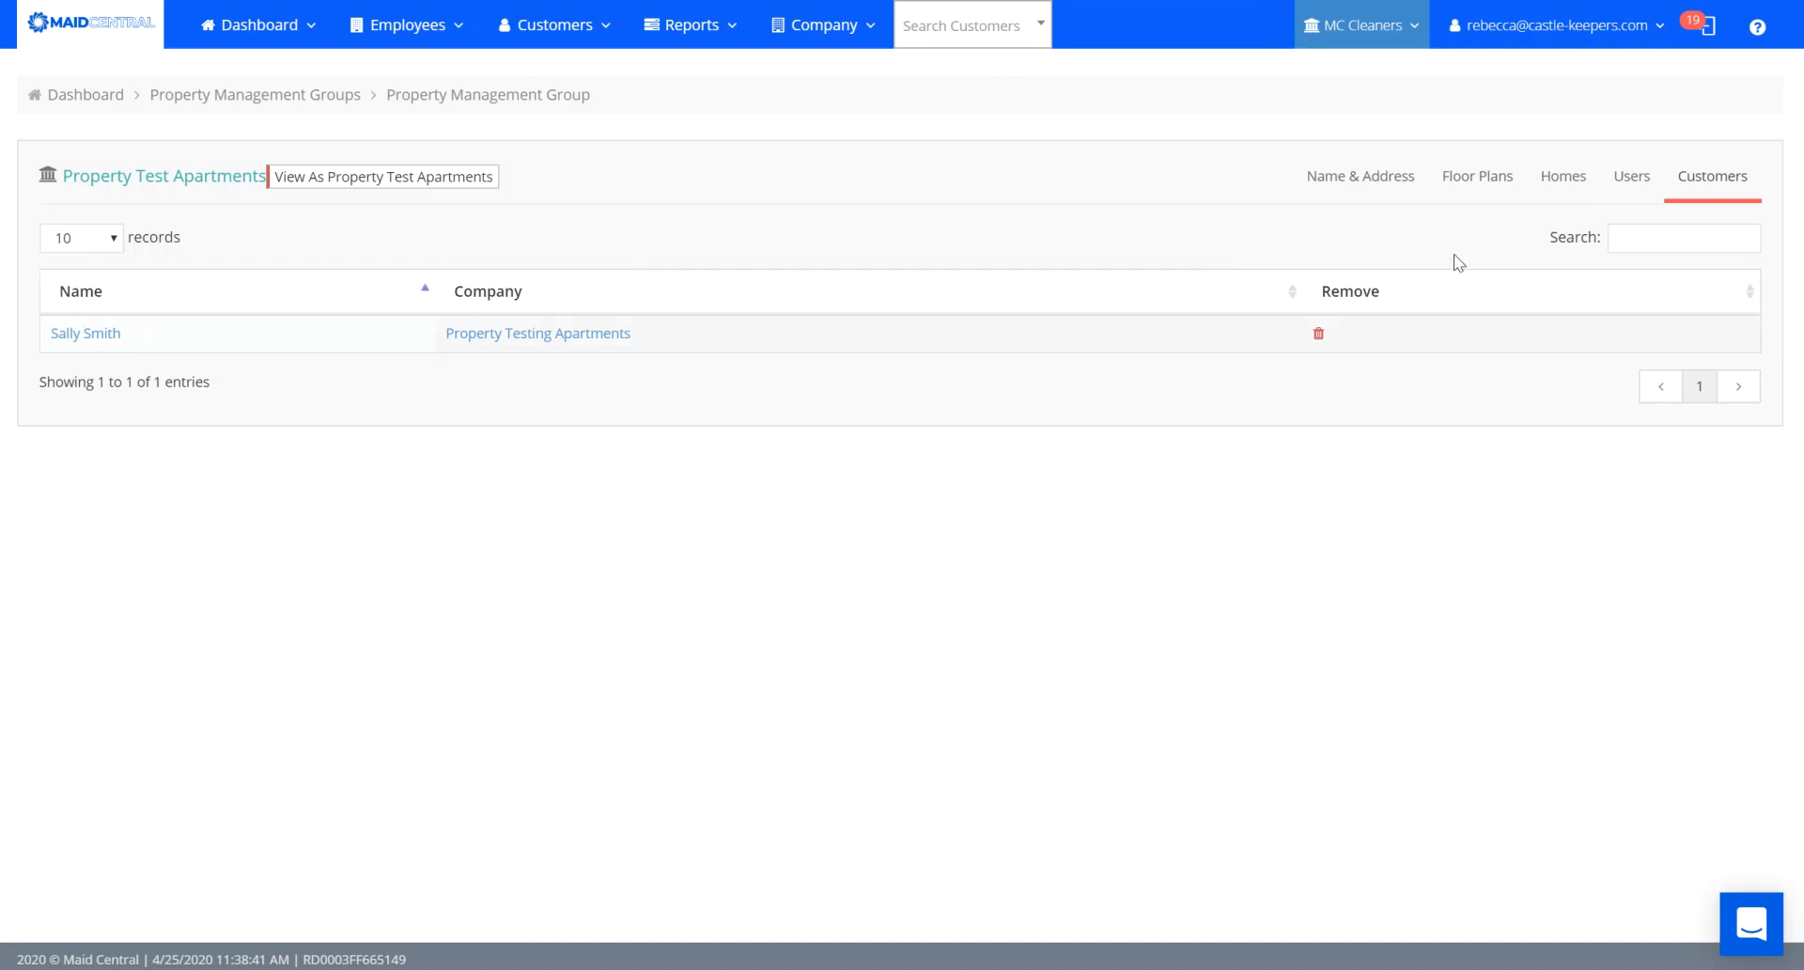
pyautogui.click(1630, 183)
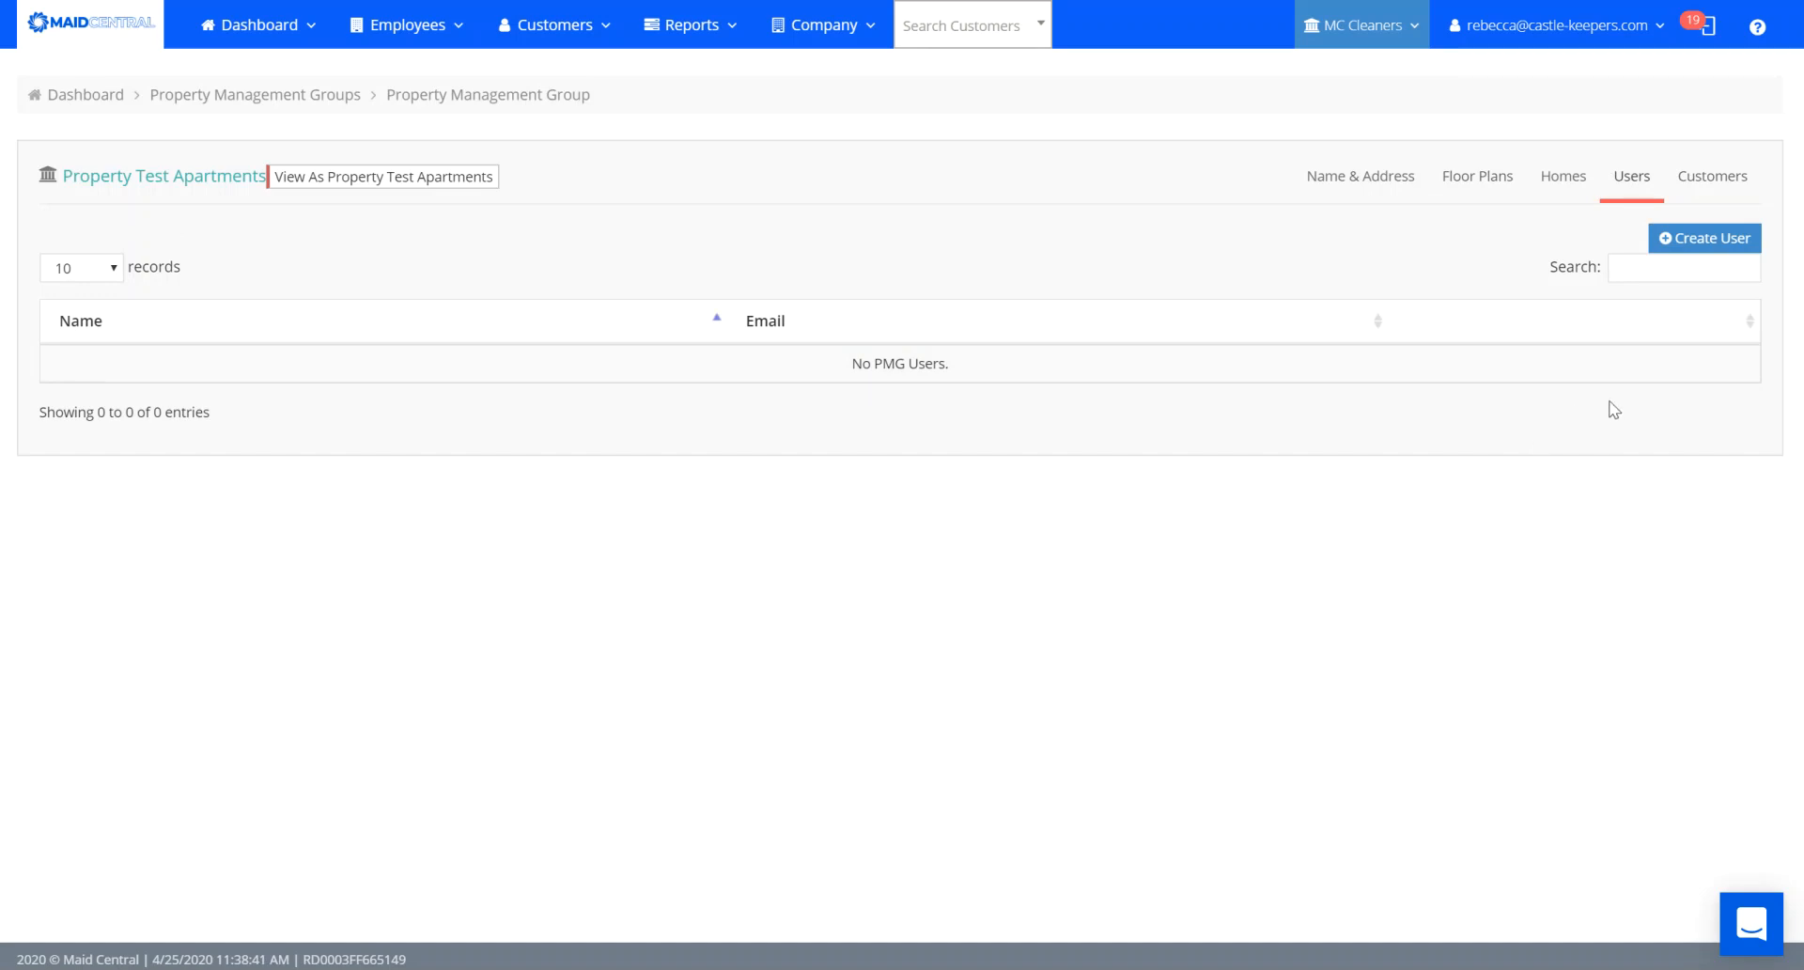
# Add a Property Test Apartments group user with the customer's first name, last name and e-mail.
pyautogui.click(1709, 244)
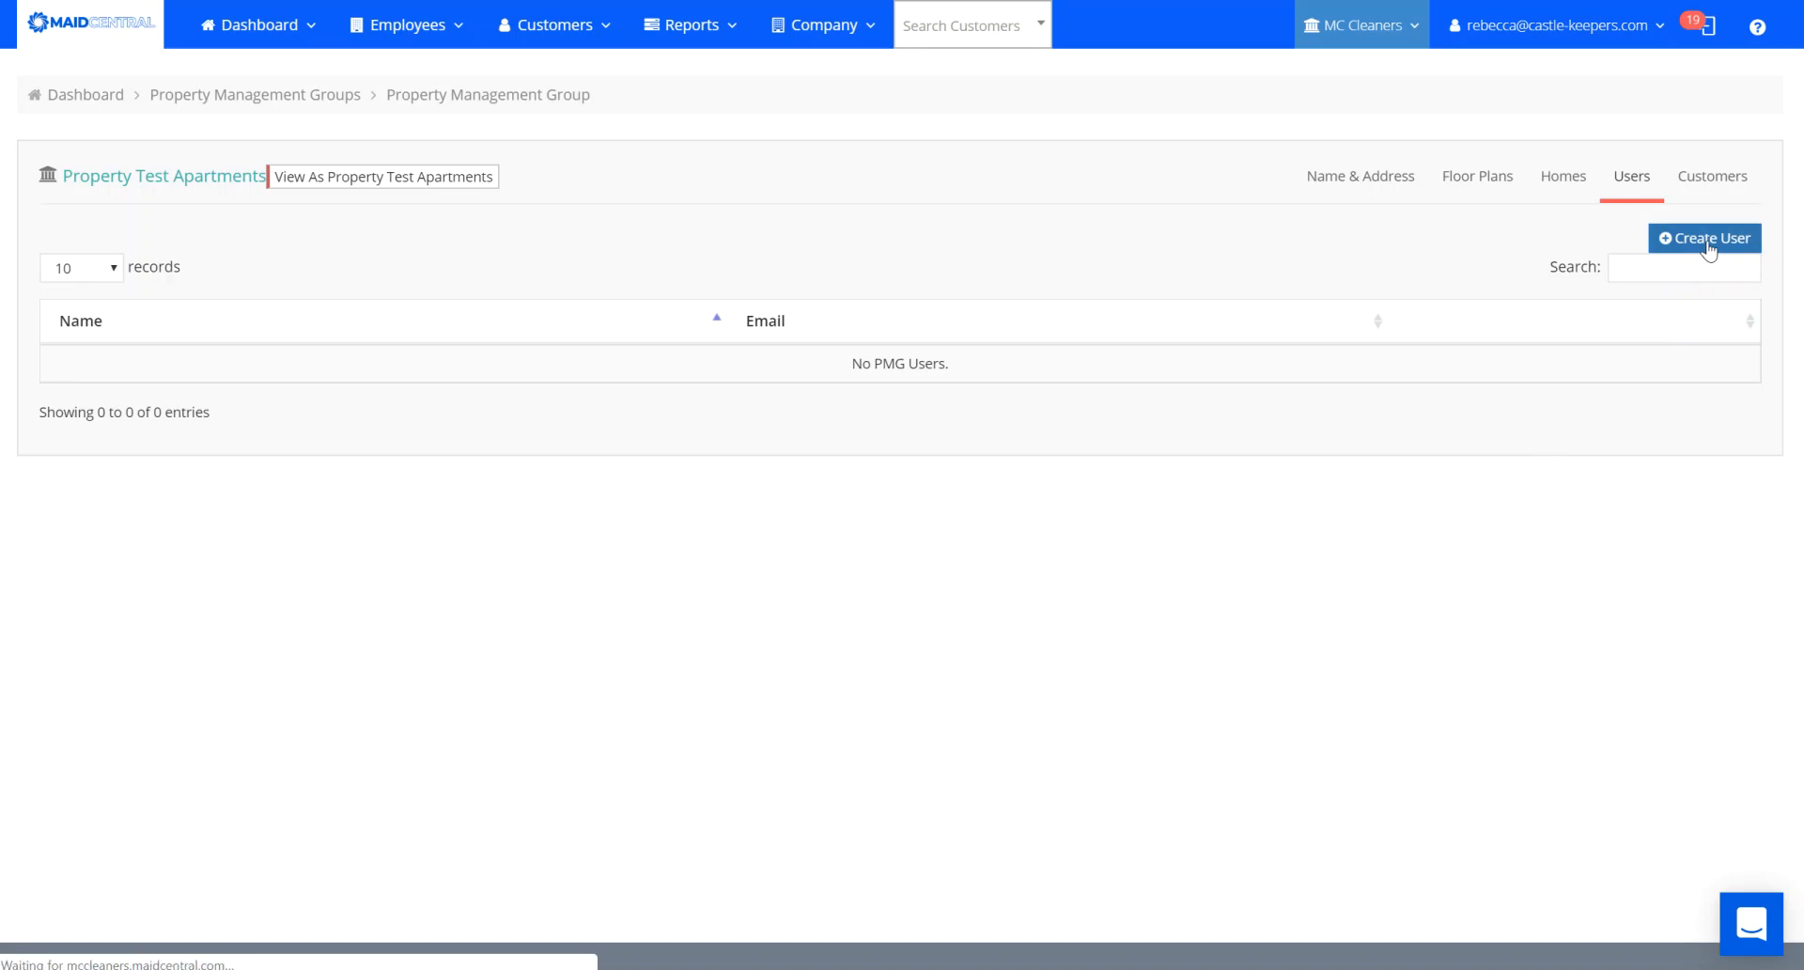
pyautogui.click(355, 274)
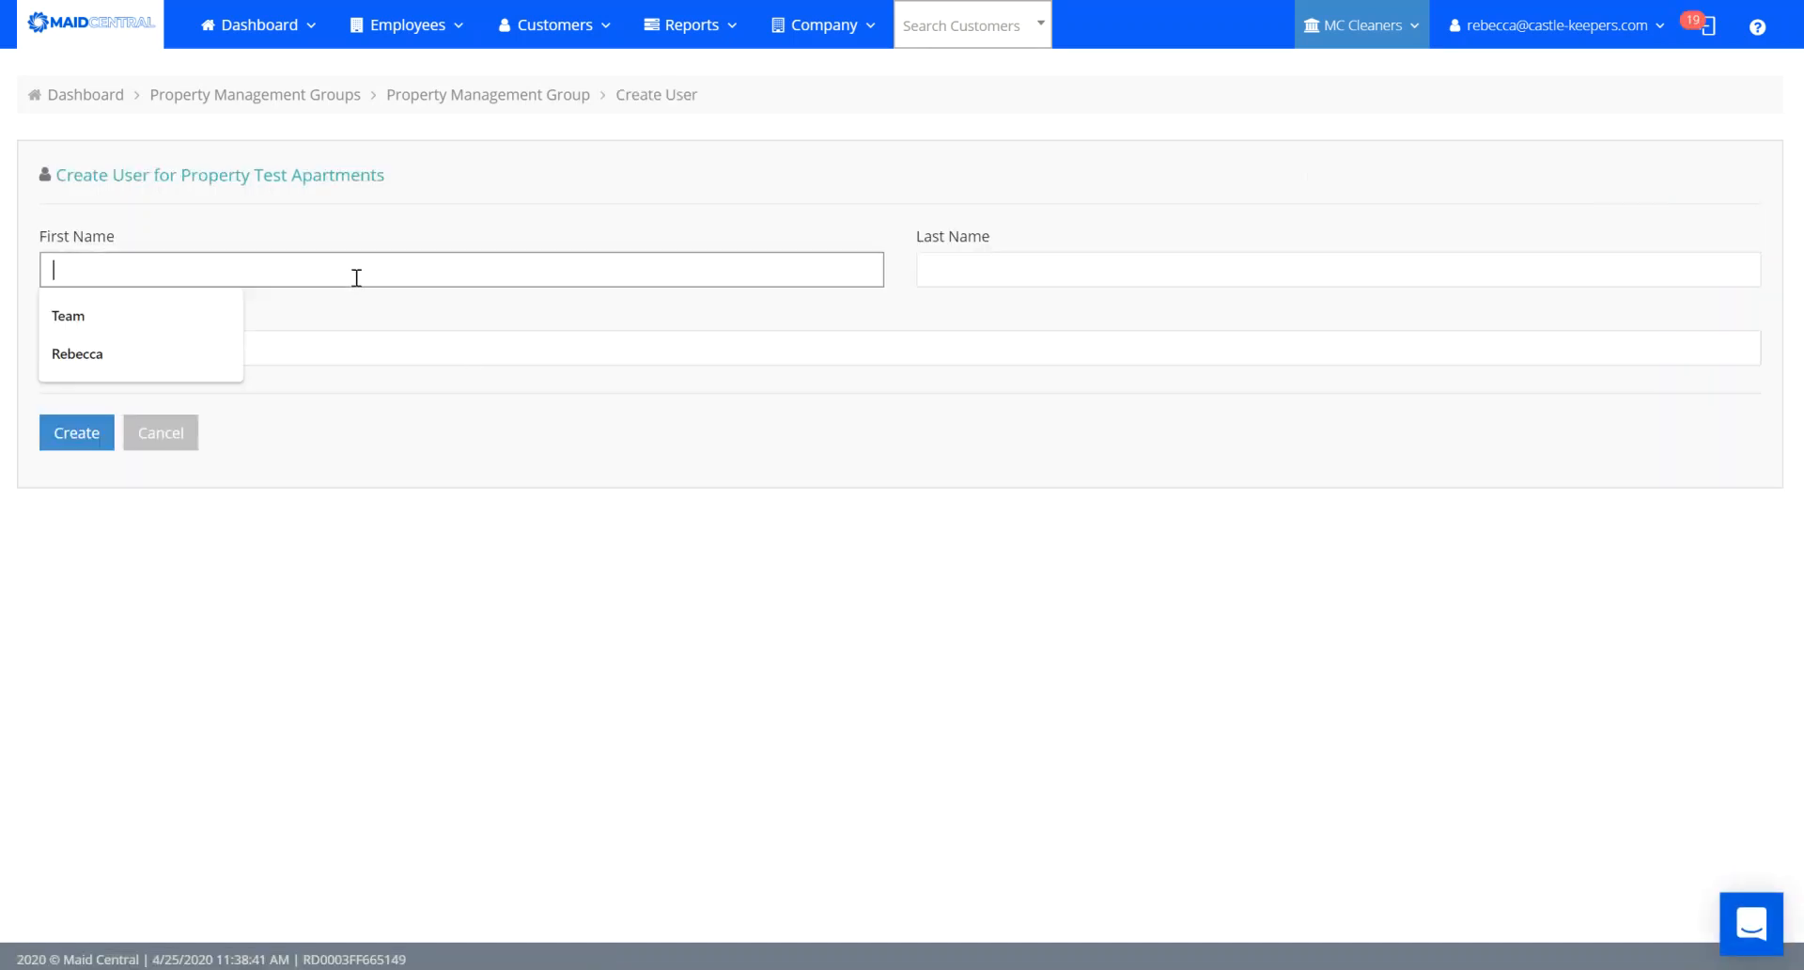
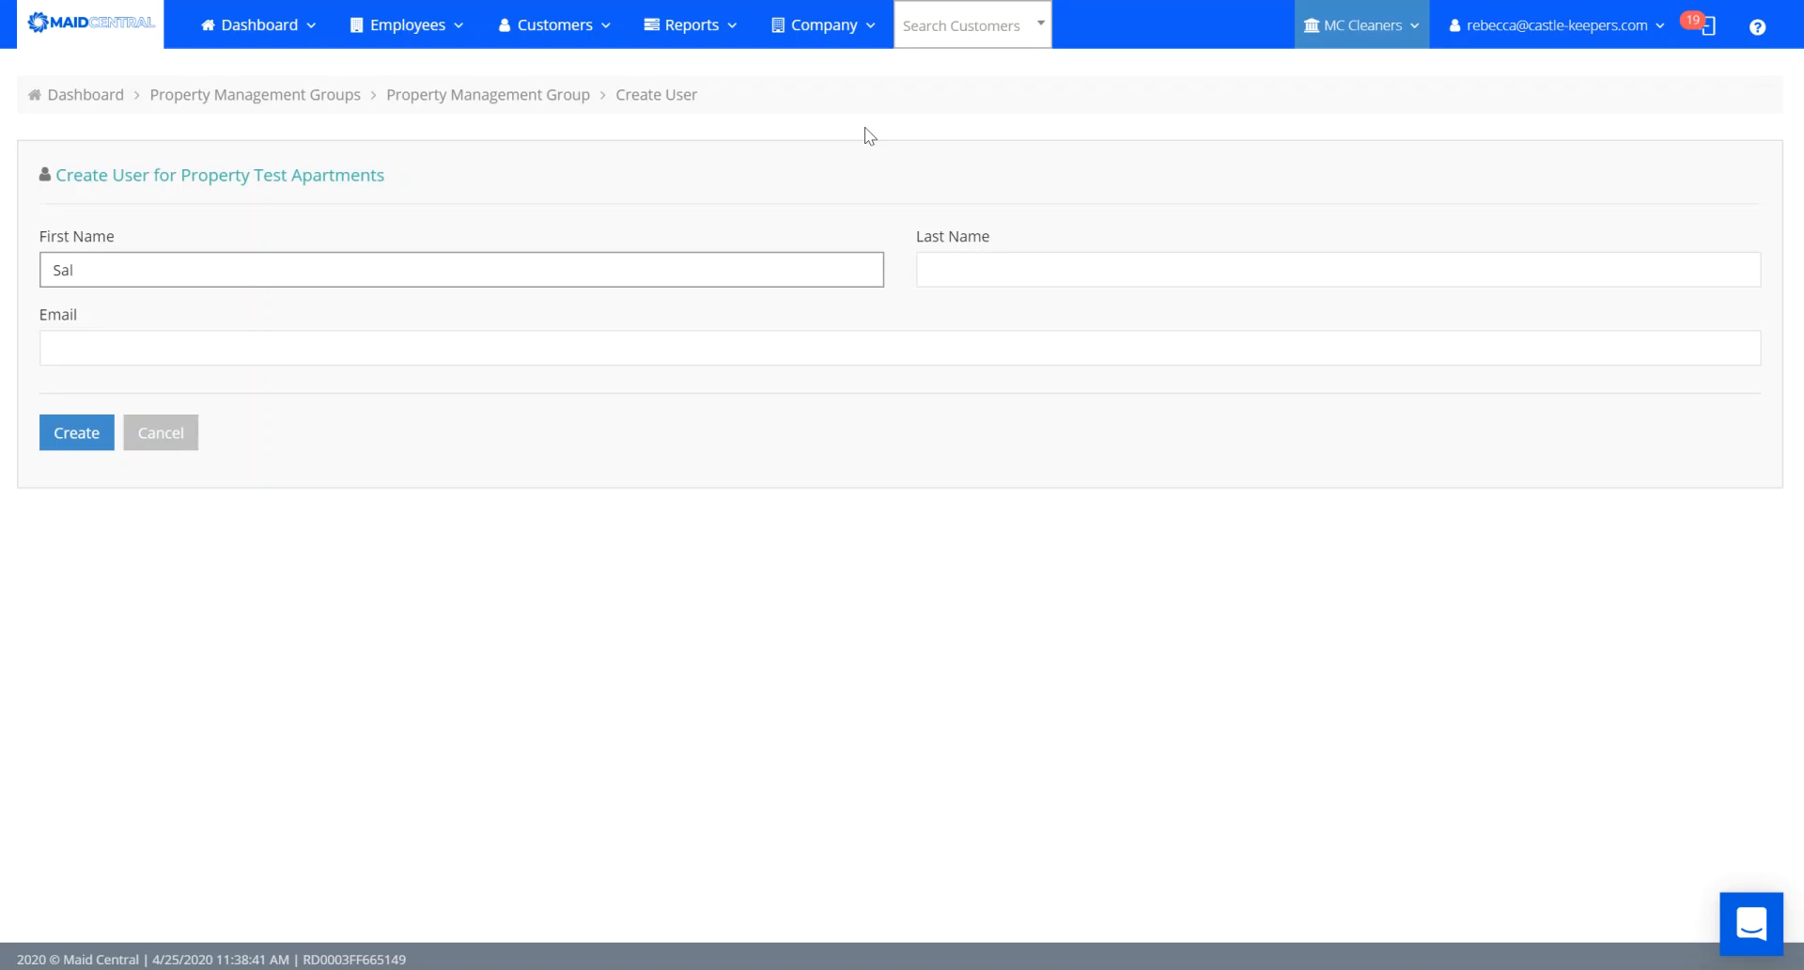
pyautogui.press('Tab')
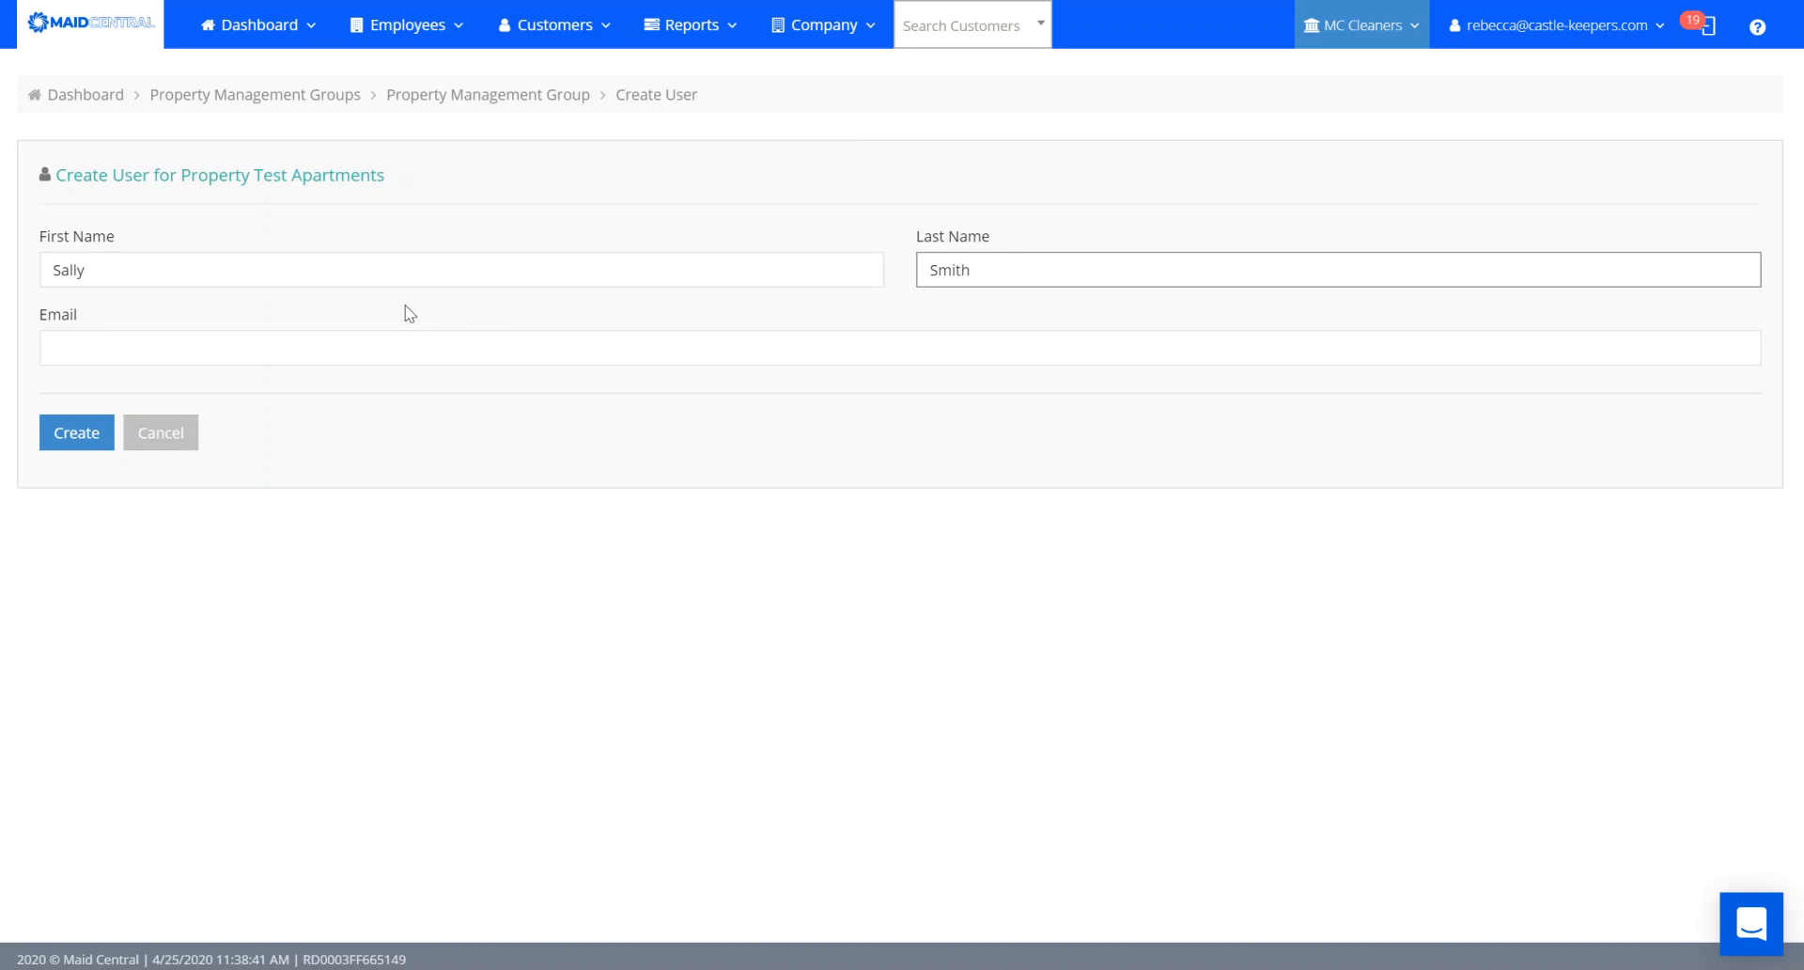
pyautogui.click(324, 352)
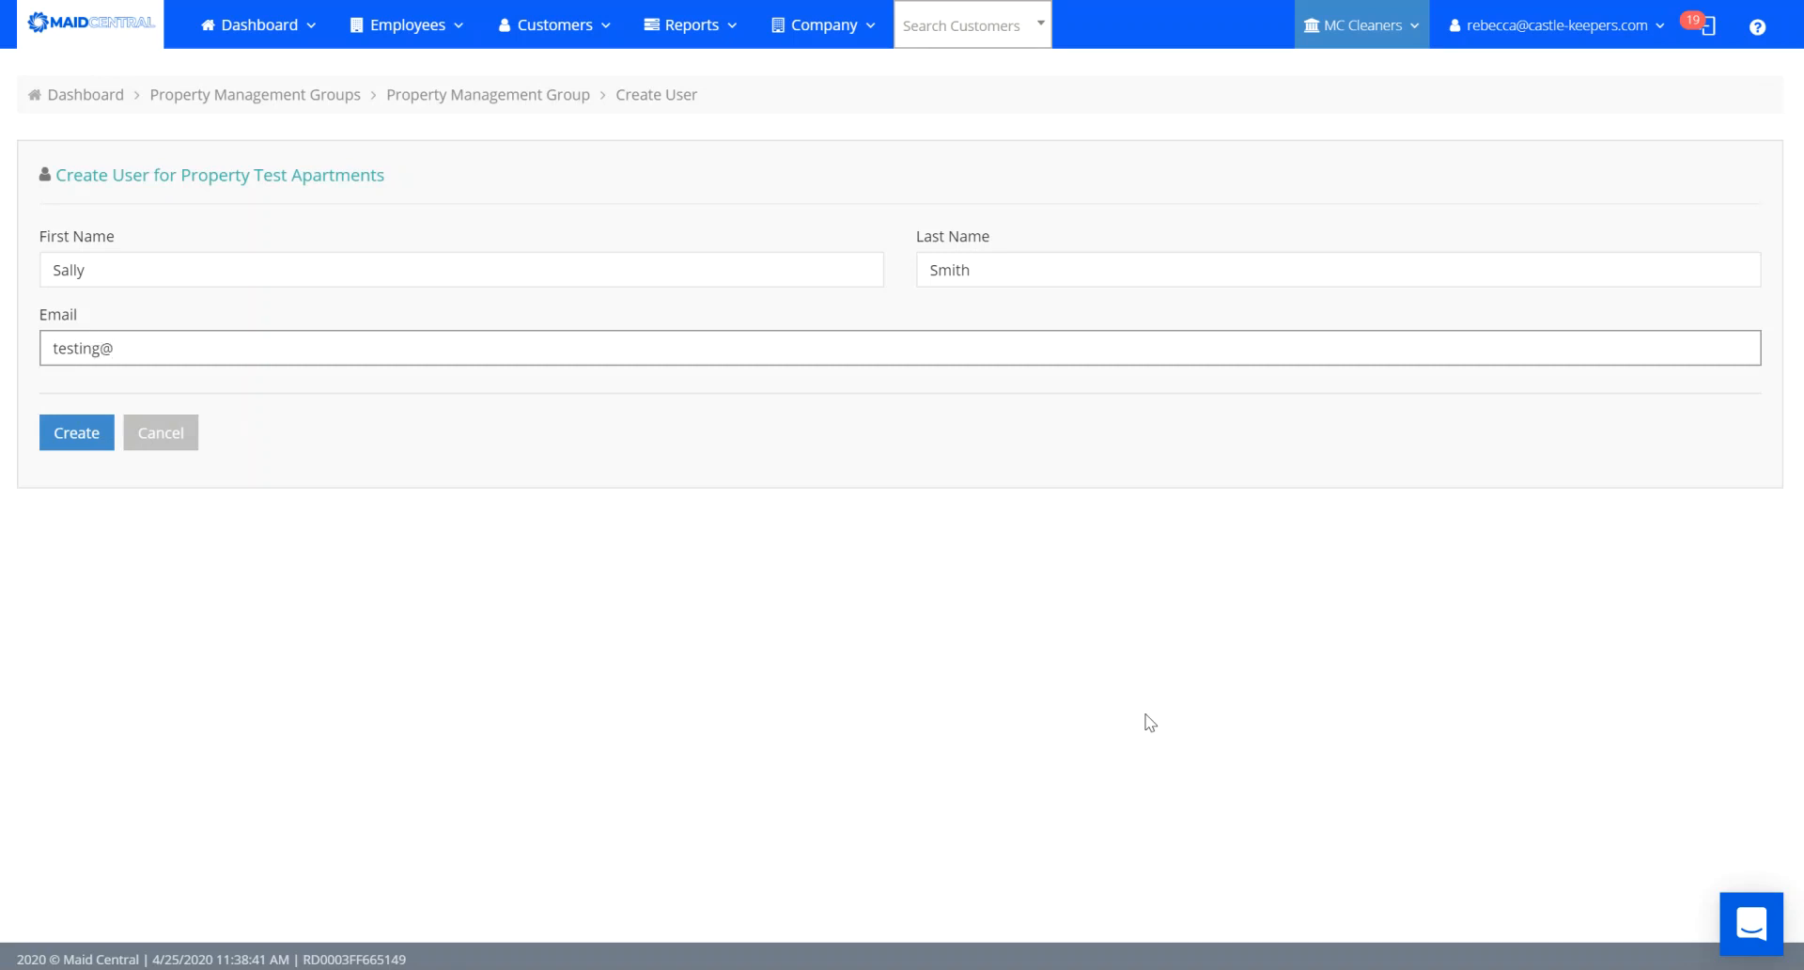
pyautogui.click(74, 432)
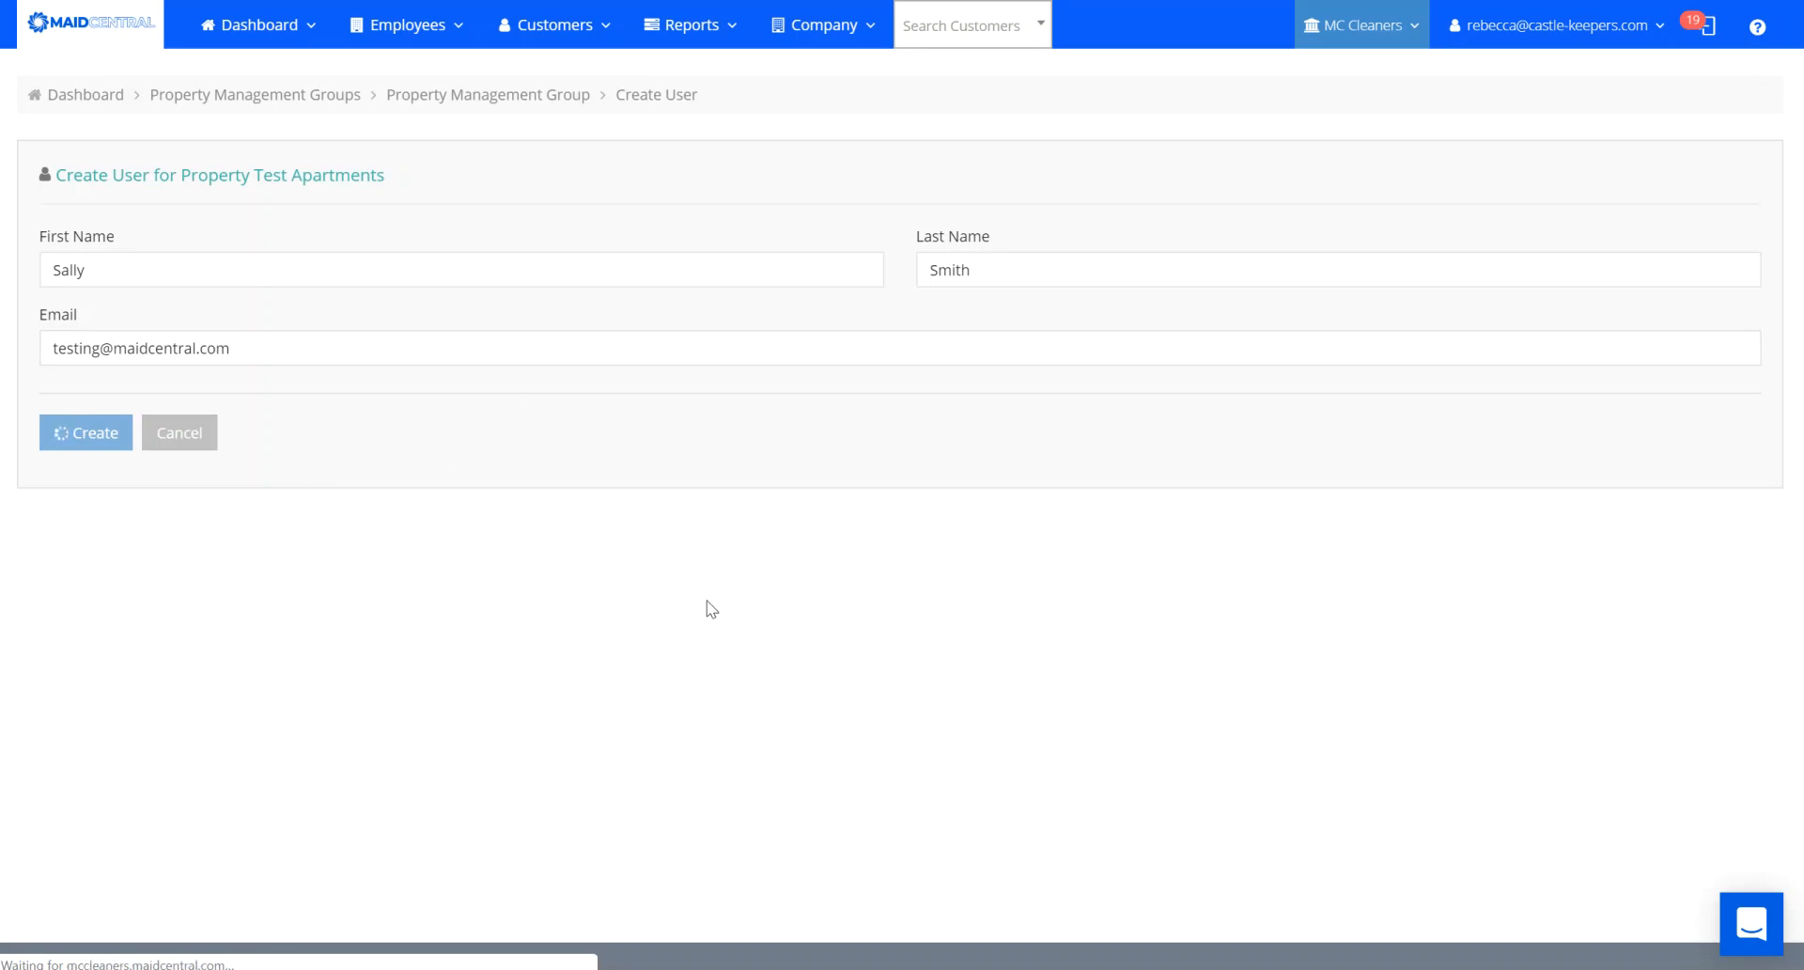